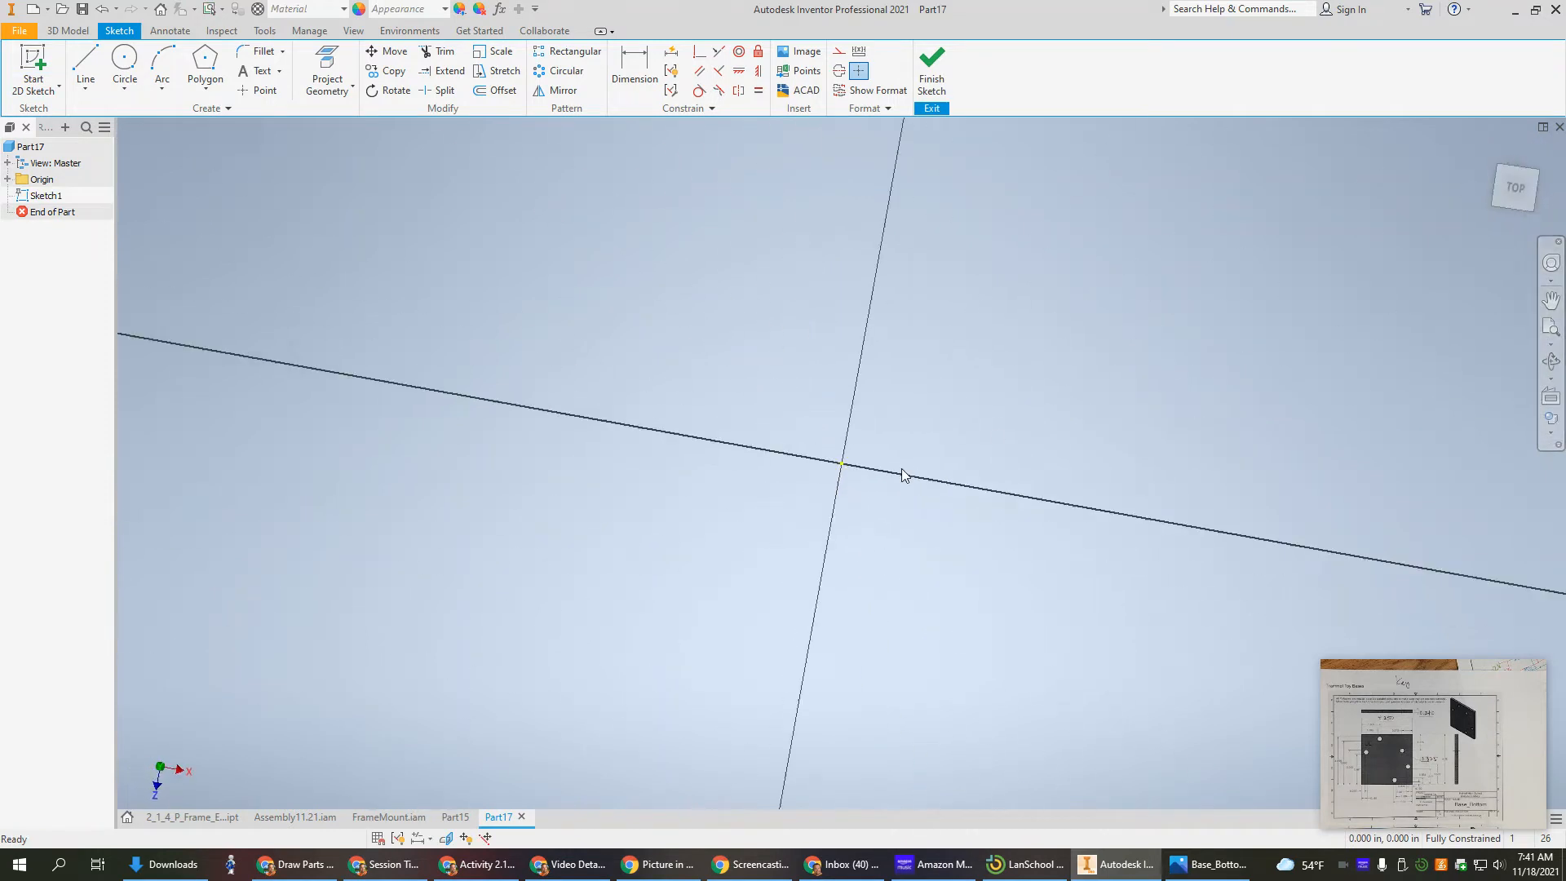
# Step: Sketch a two-point rectangle 4.25 in wide and 4.25 in high with its lower-left corner on the sketch origin
pyautogui.click(206, 95)
pyautogui.click(231, 118)
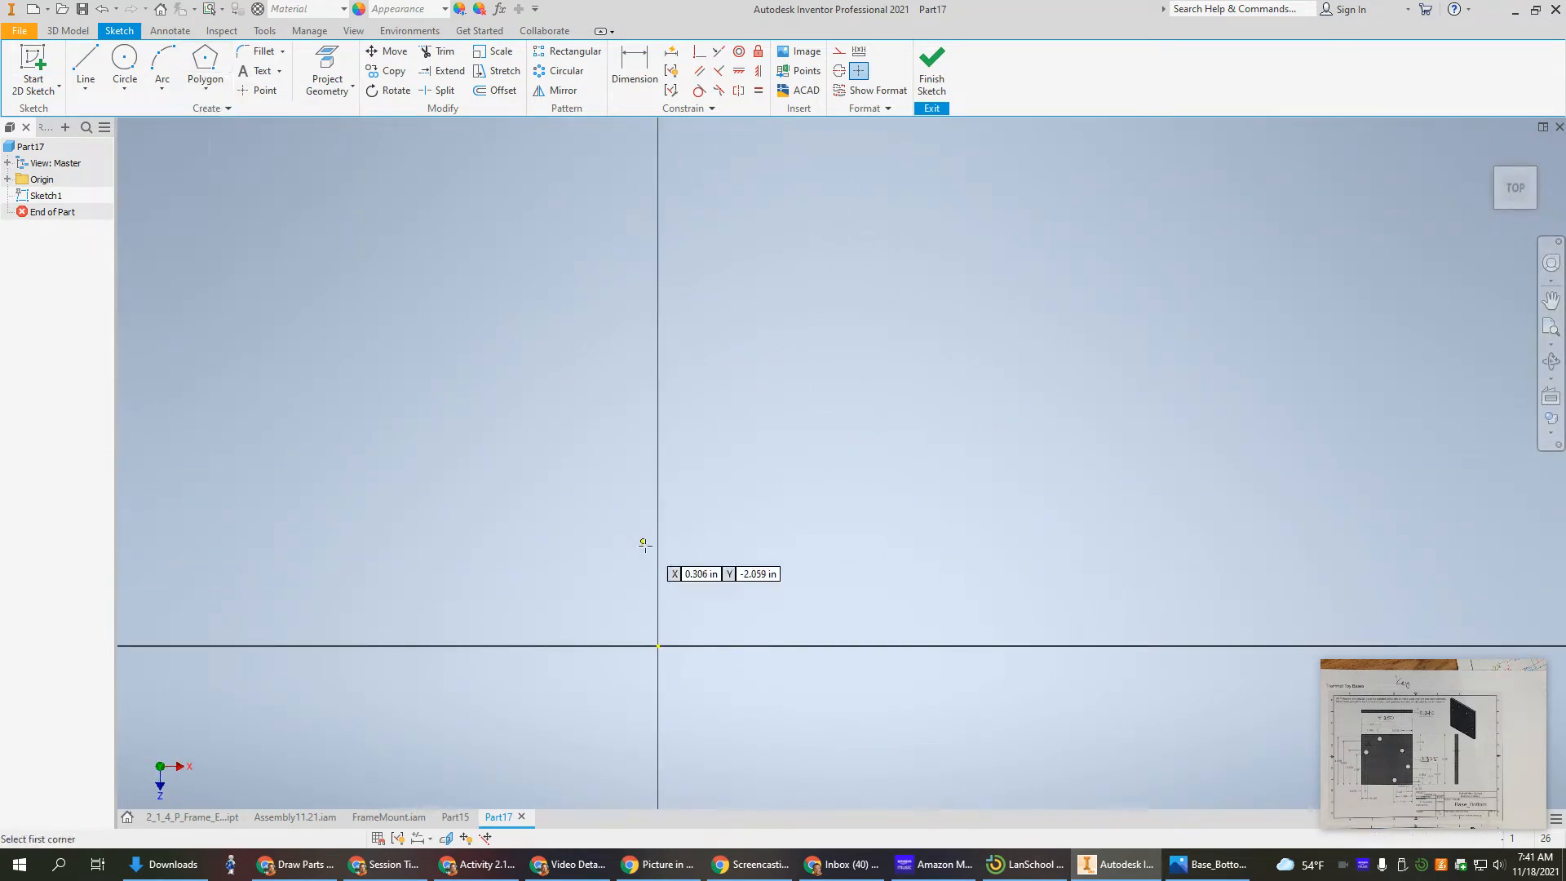
pyautogui.click(658, 647)
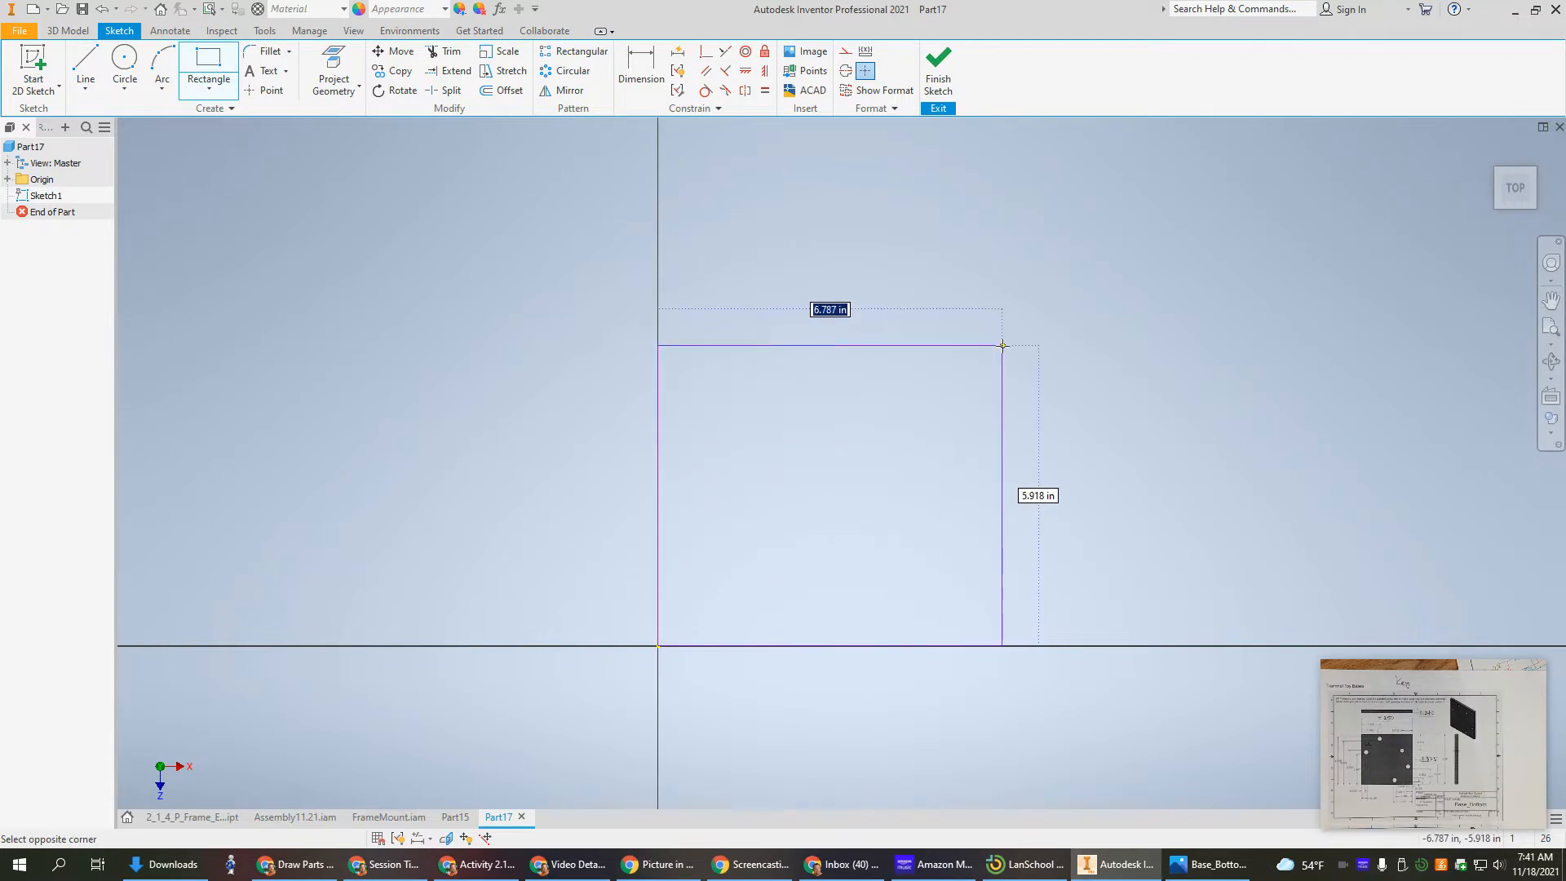
pyautogui.write('4.025')
pyautogui.press('Tab')
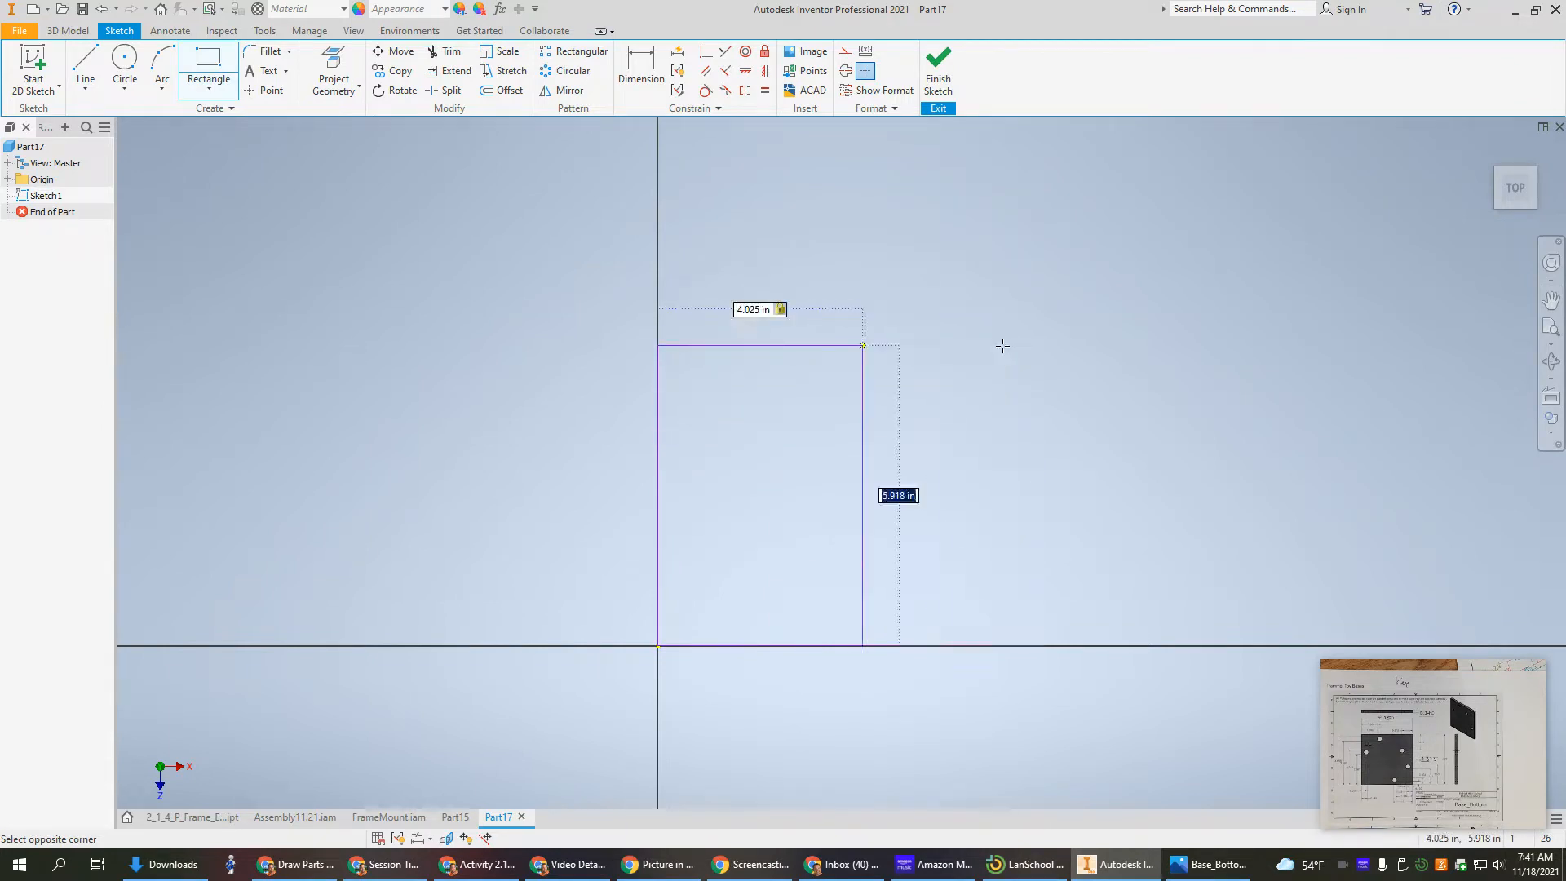
pyautogui.write('4.25')
pyautogui.press('Tab')
pyautogui.write('4.')
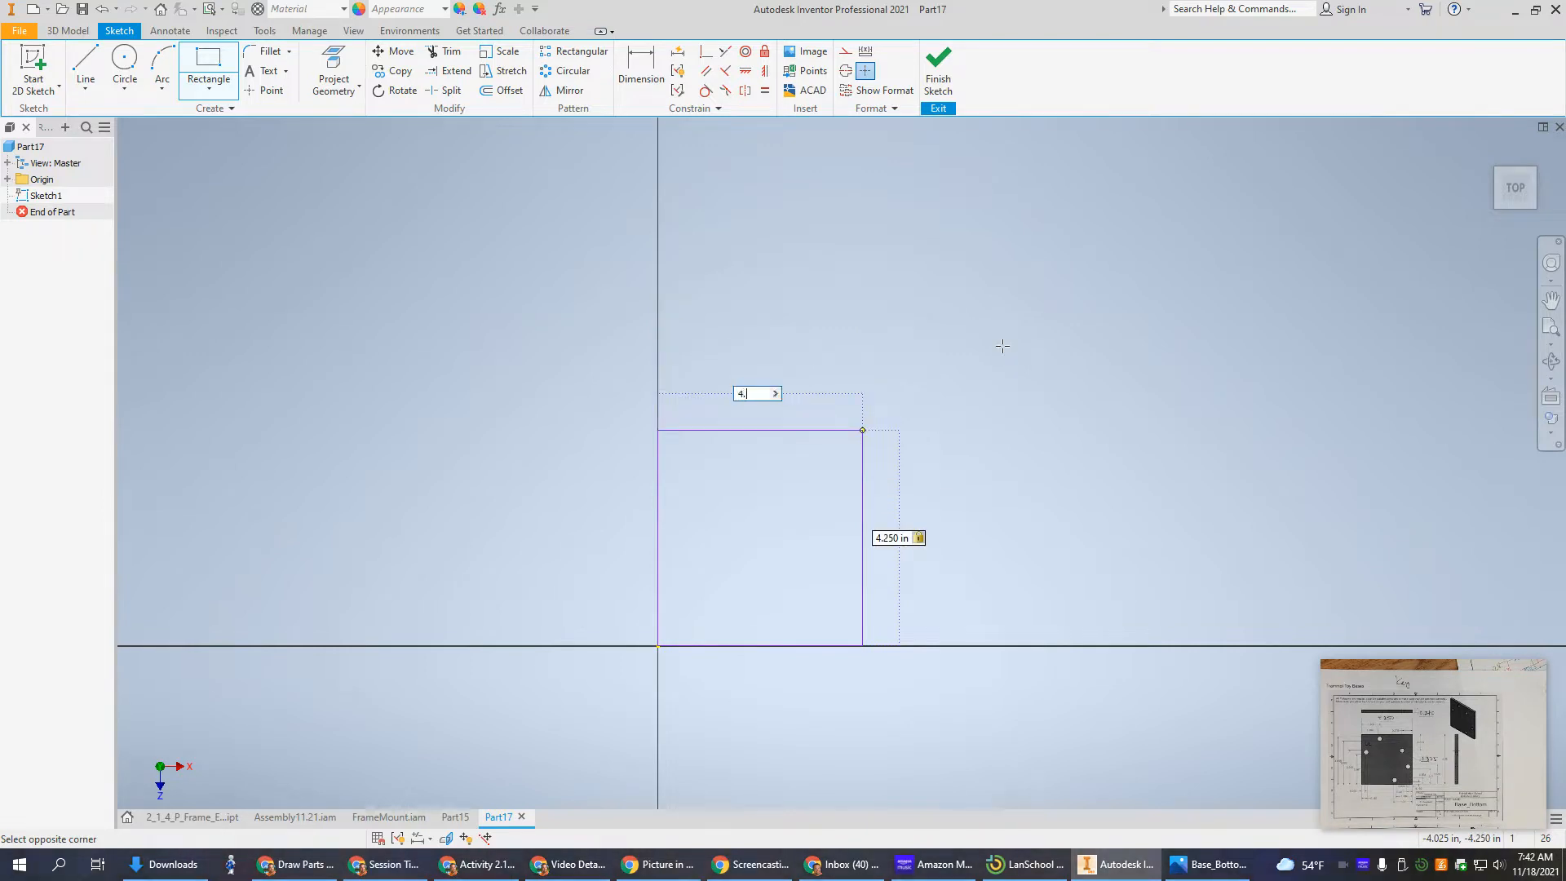
pyautogui.press('Return')
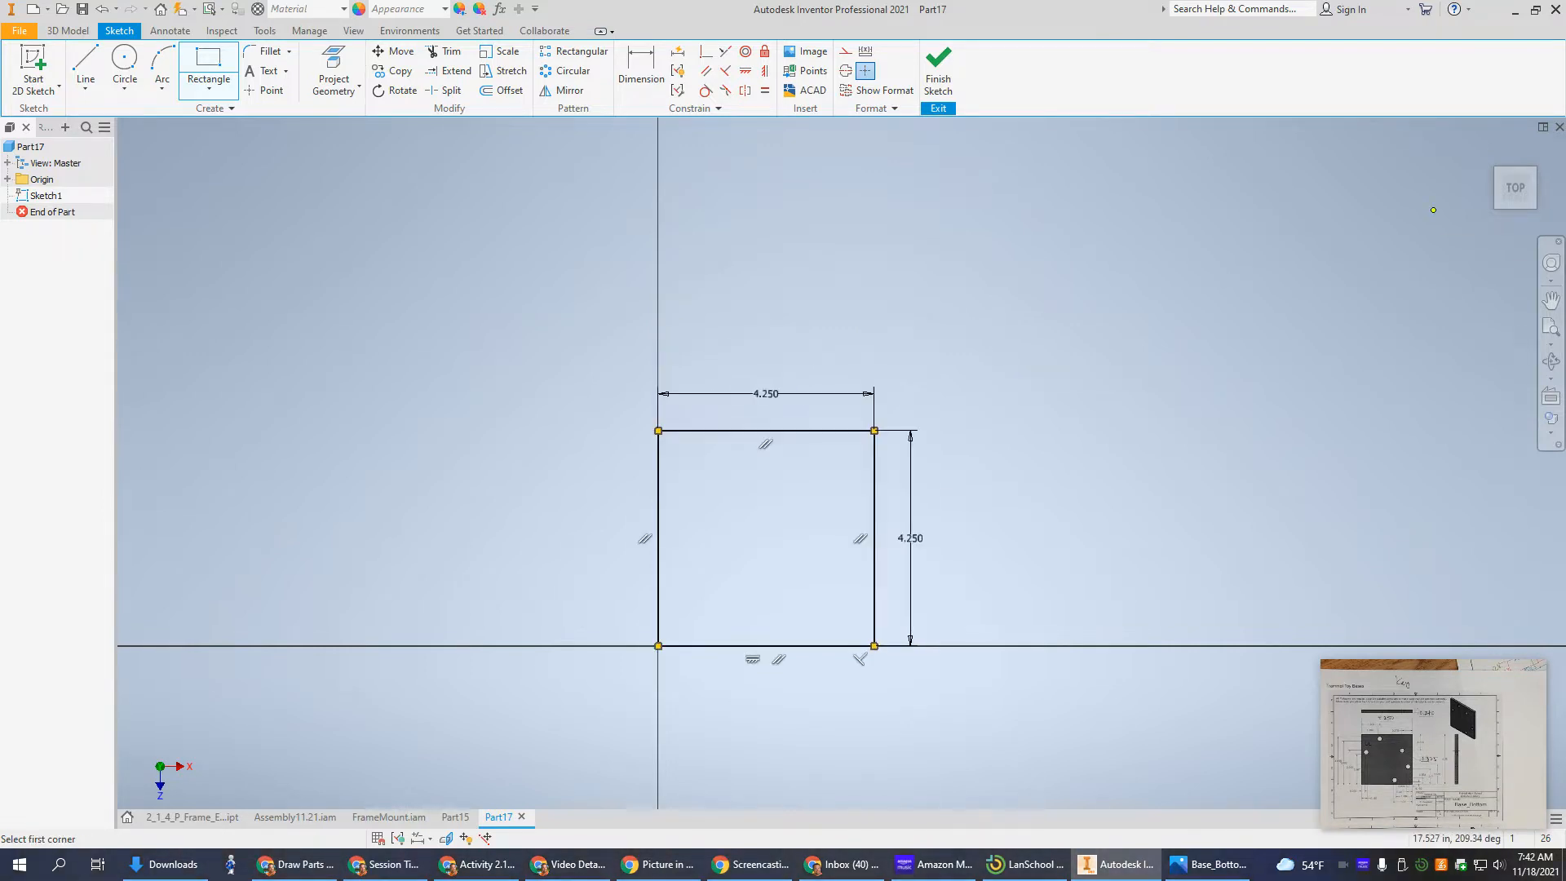
pyautogui.click(1519, 188)
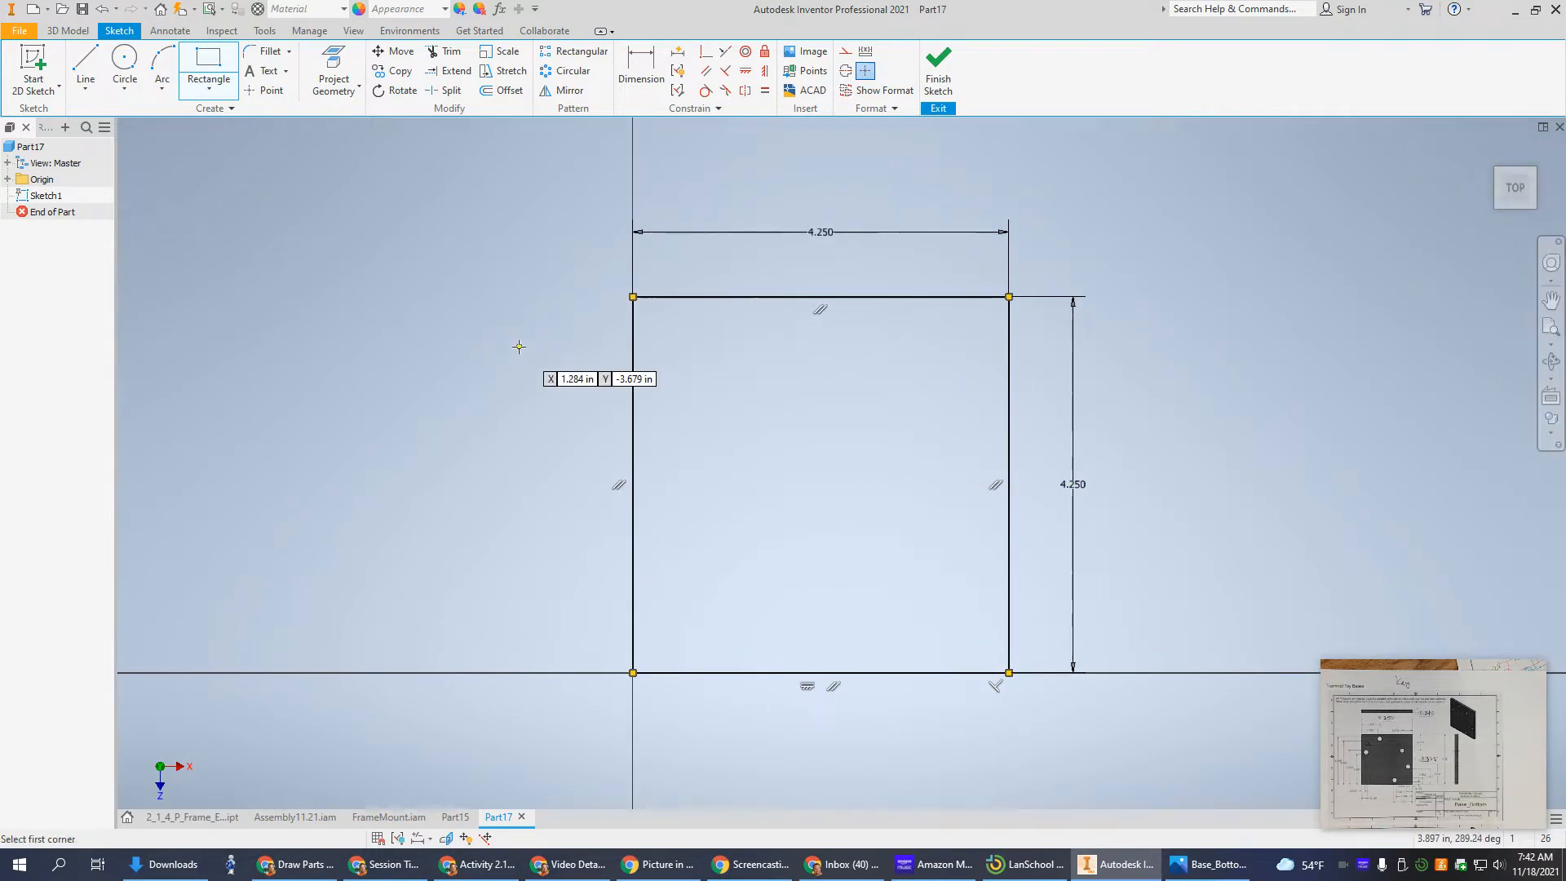
# Step: Sketch a circle in the upper-right area of the square and dimension its diameter as 0.375 in
pyautogui.click(125, 58)
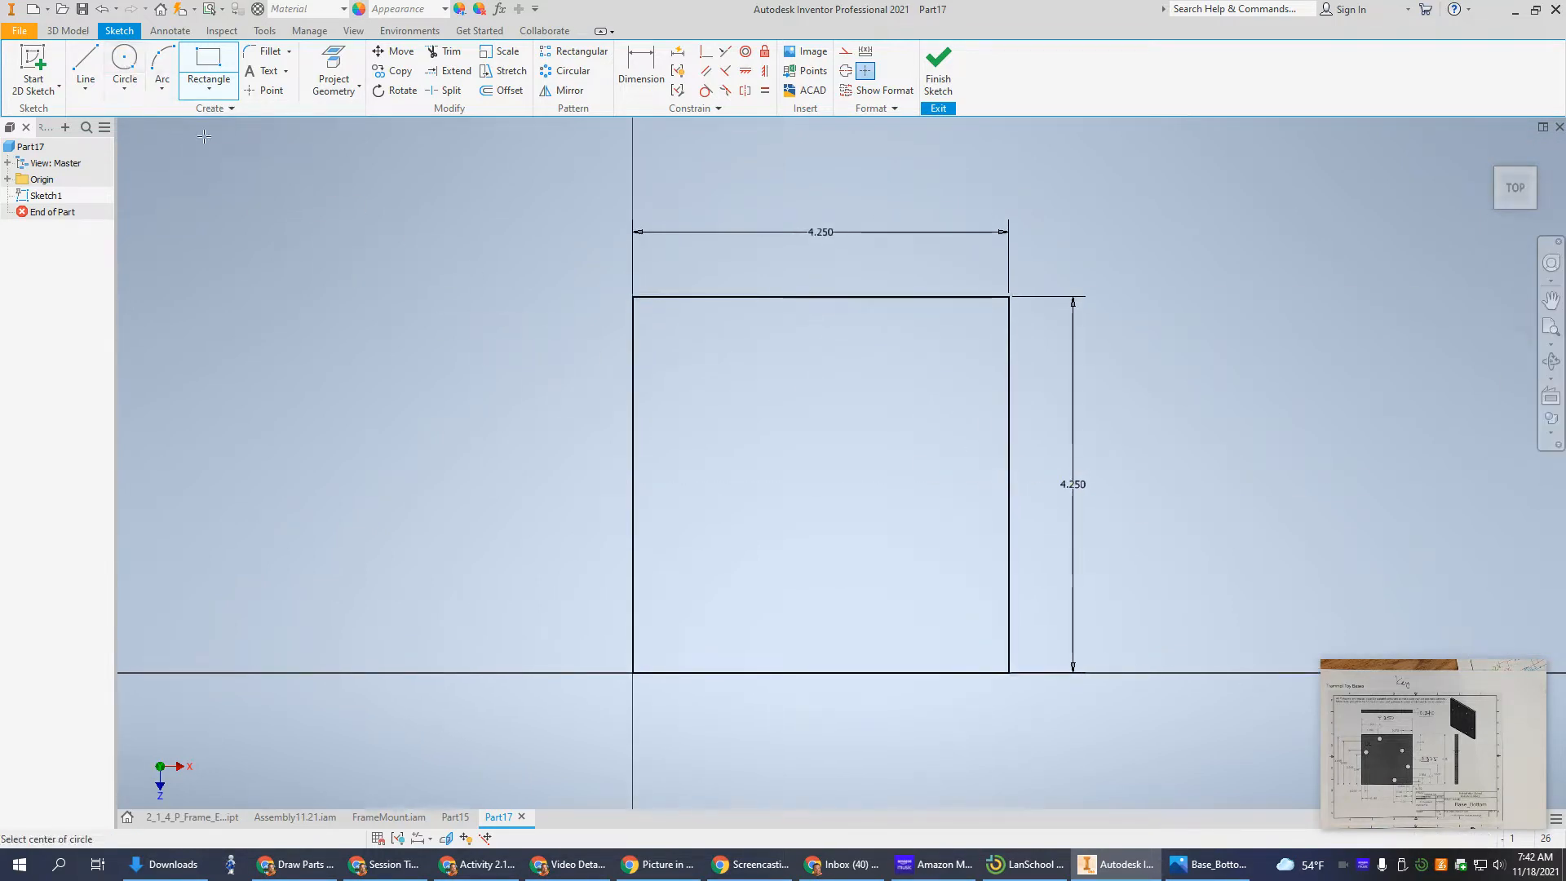
pyautogui.click(927, 398)
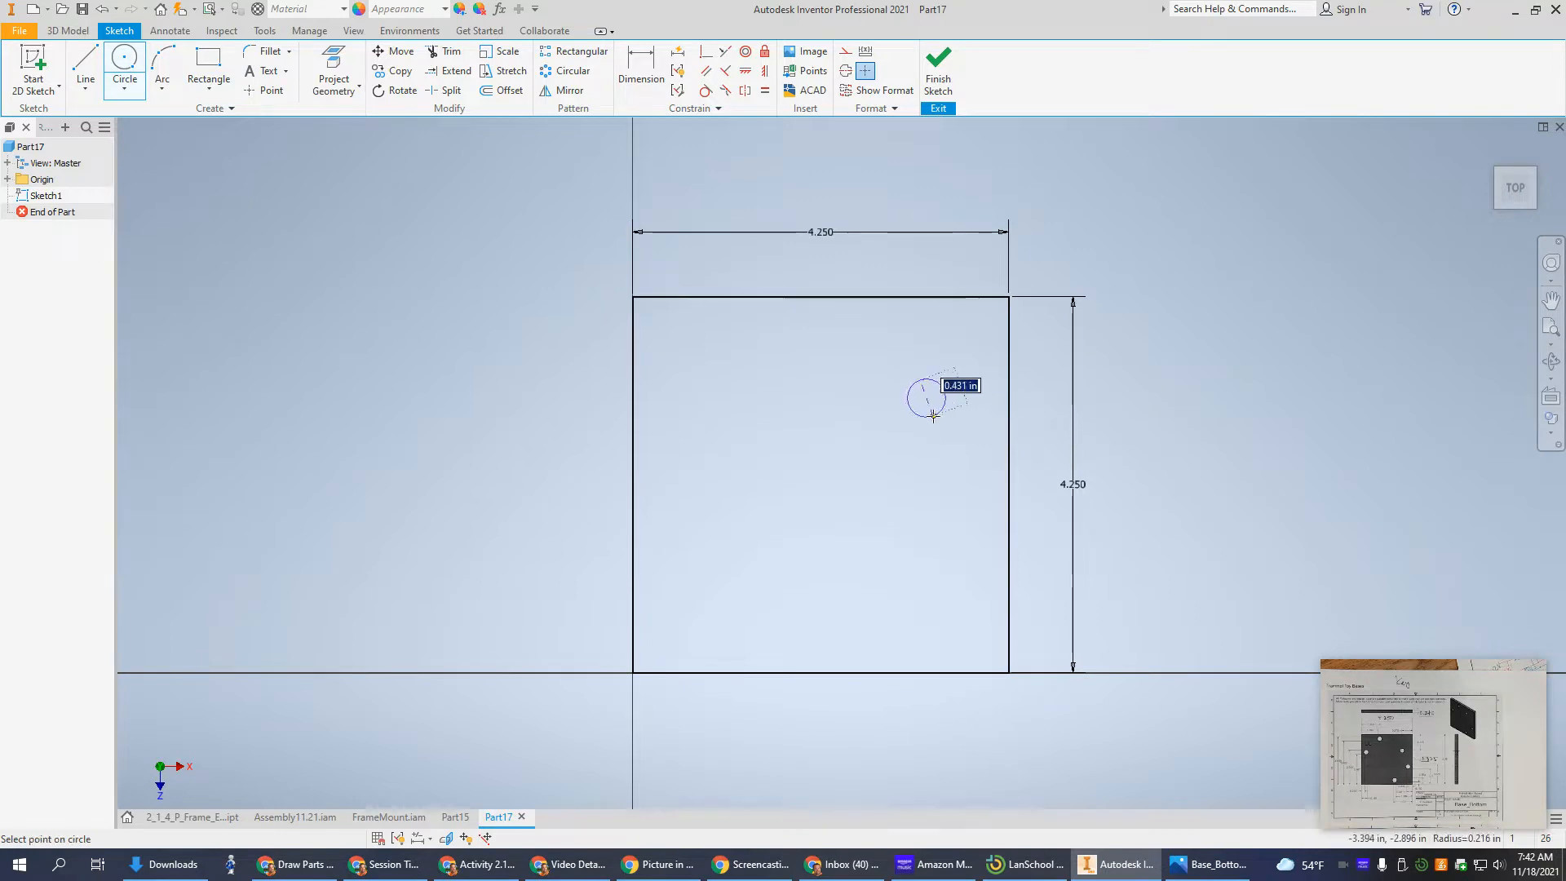
pyautogui.click(932, 417)
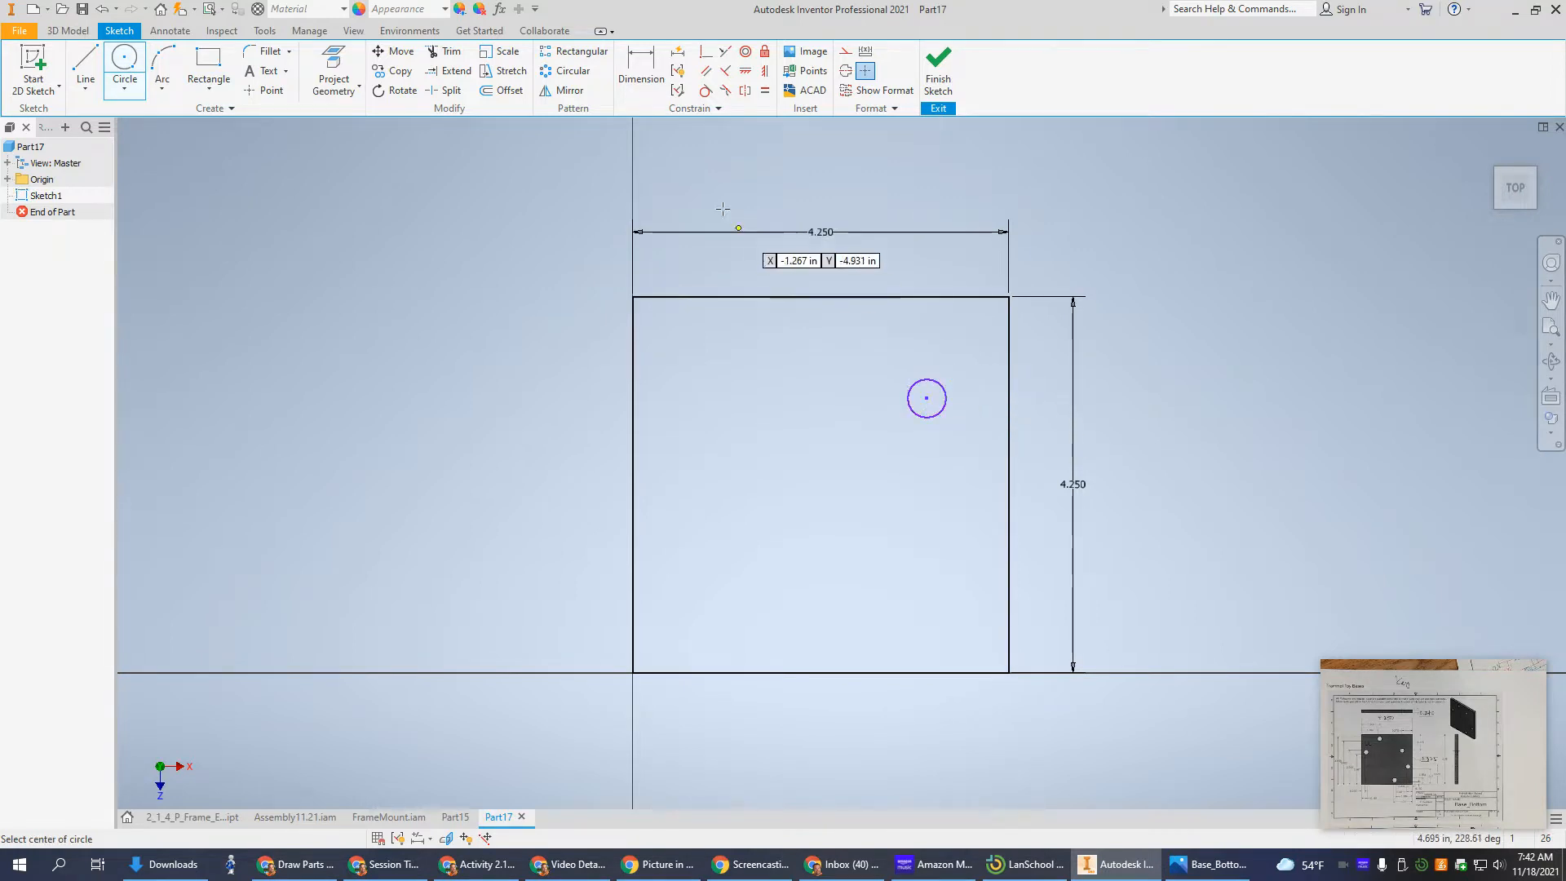
pyautogui.click(641, 65)
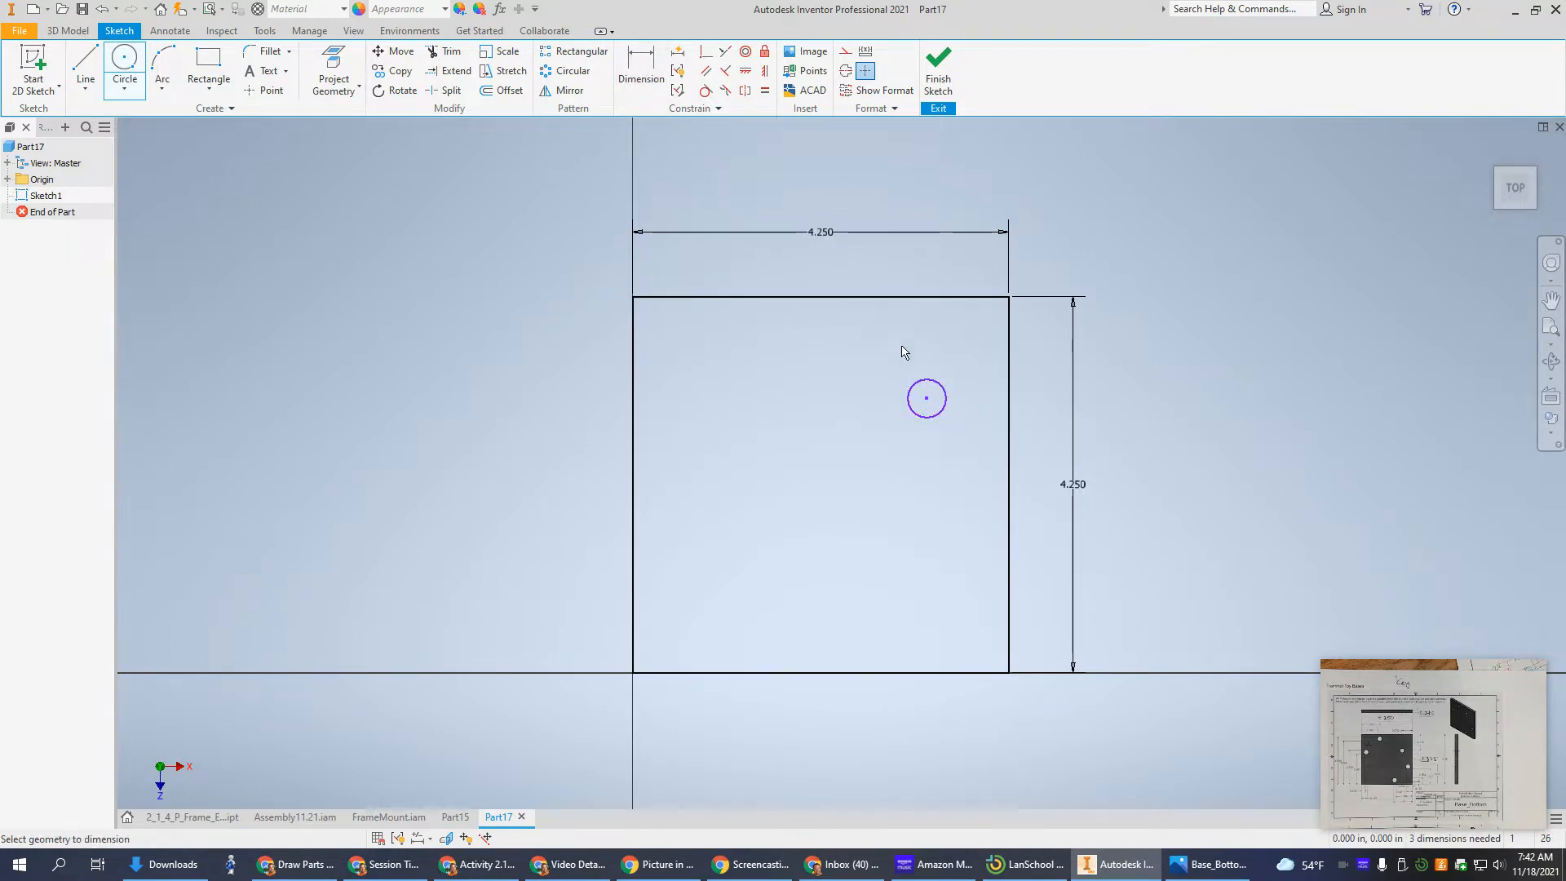
pyautogui.click(926, 381)
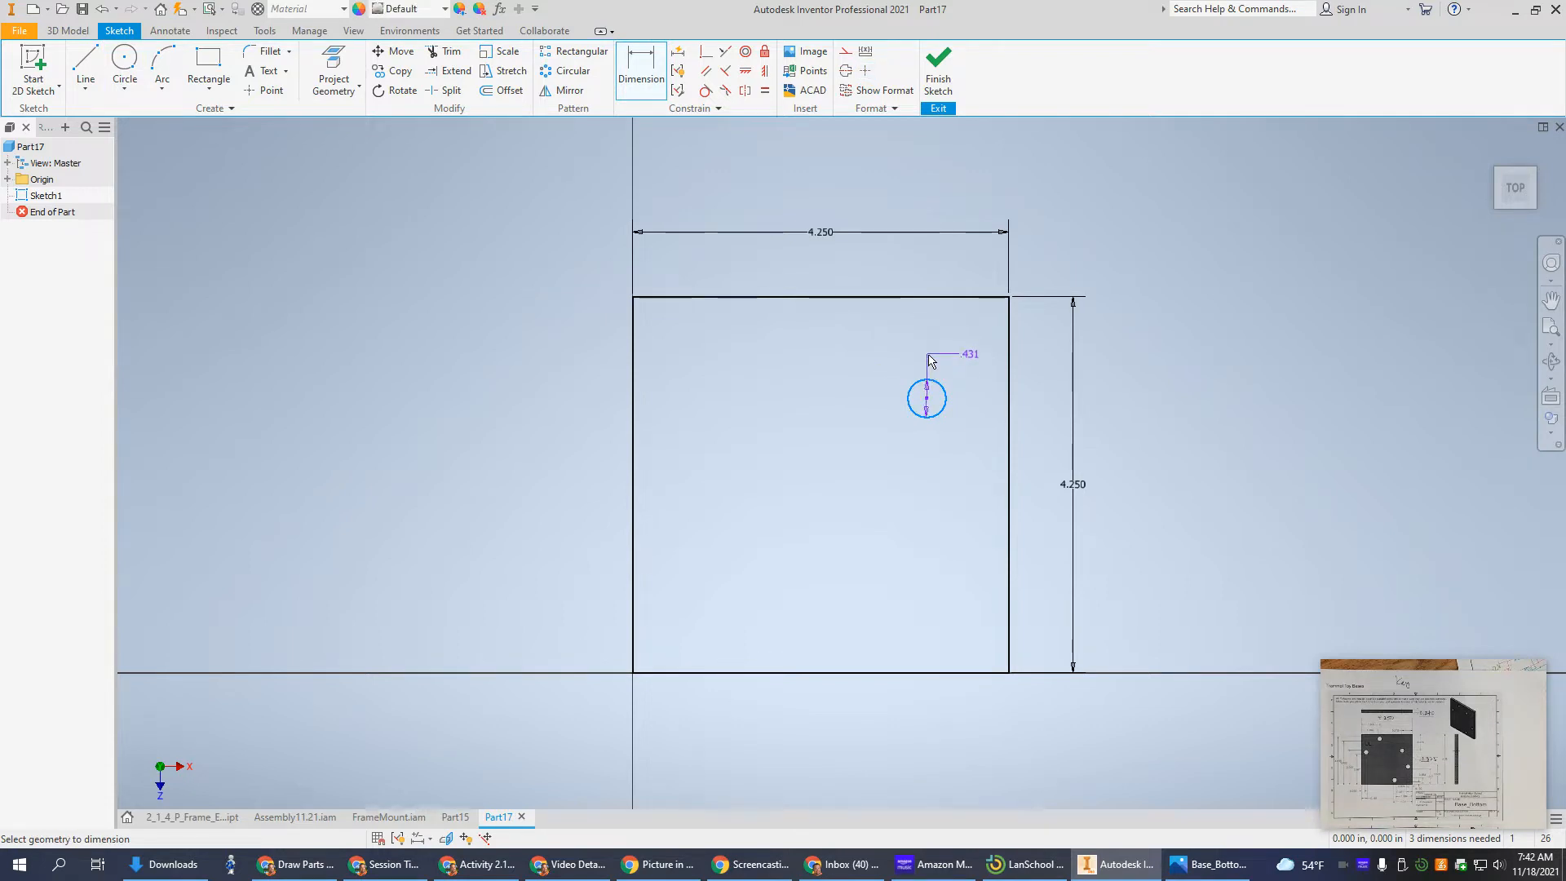
pyautogui.write('375')
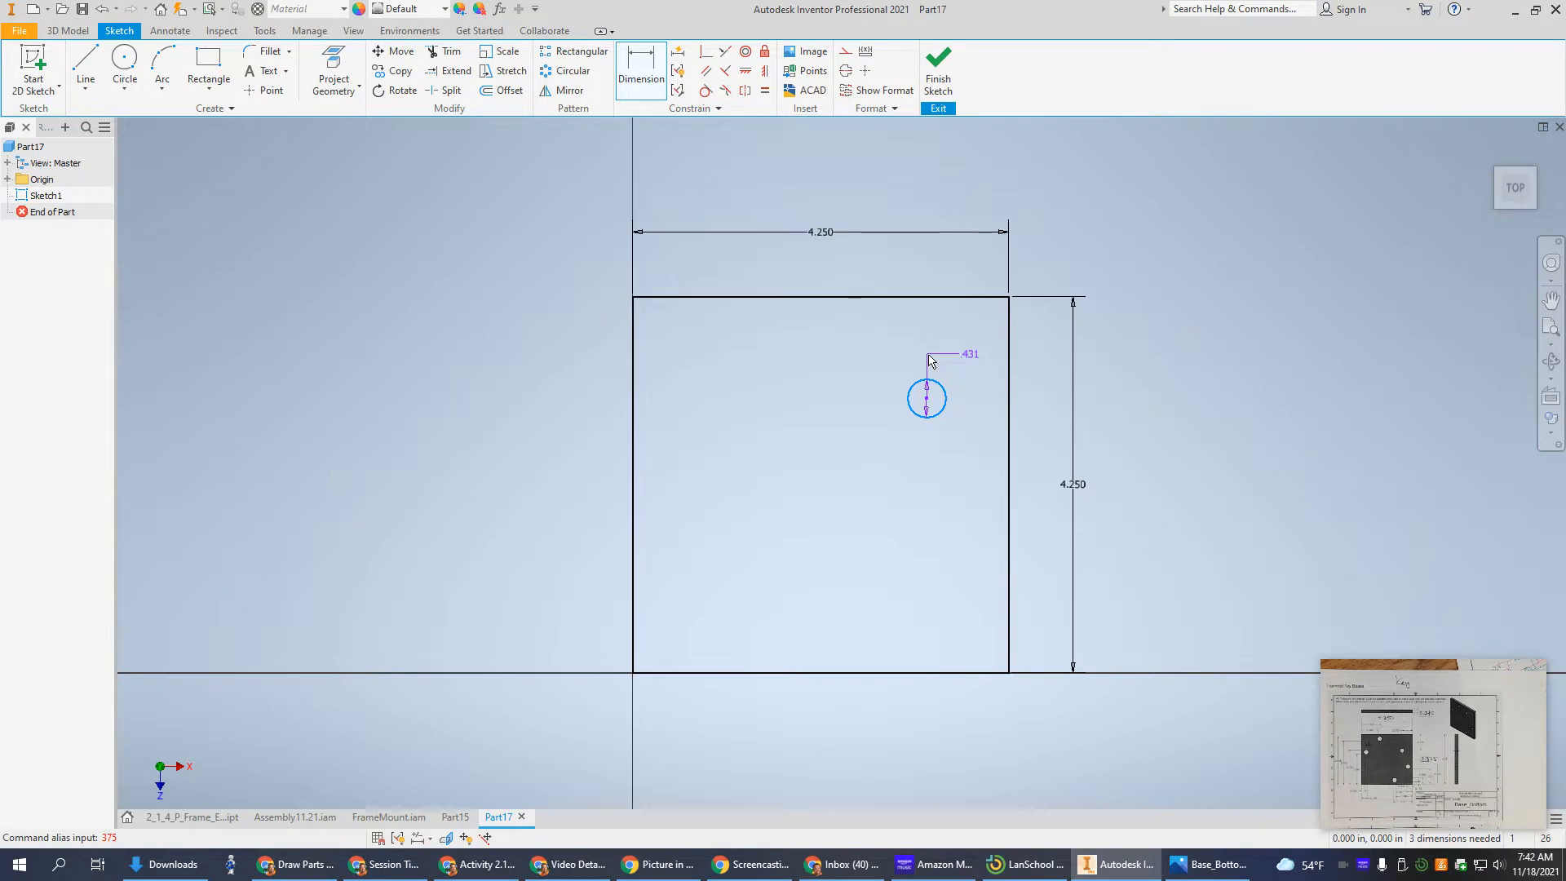
pyautogui.click(966, 365)
pyautogui.write('.375')
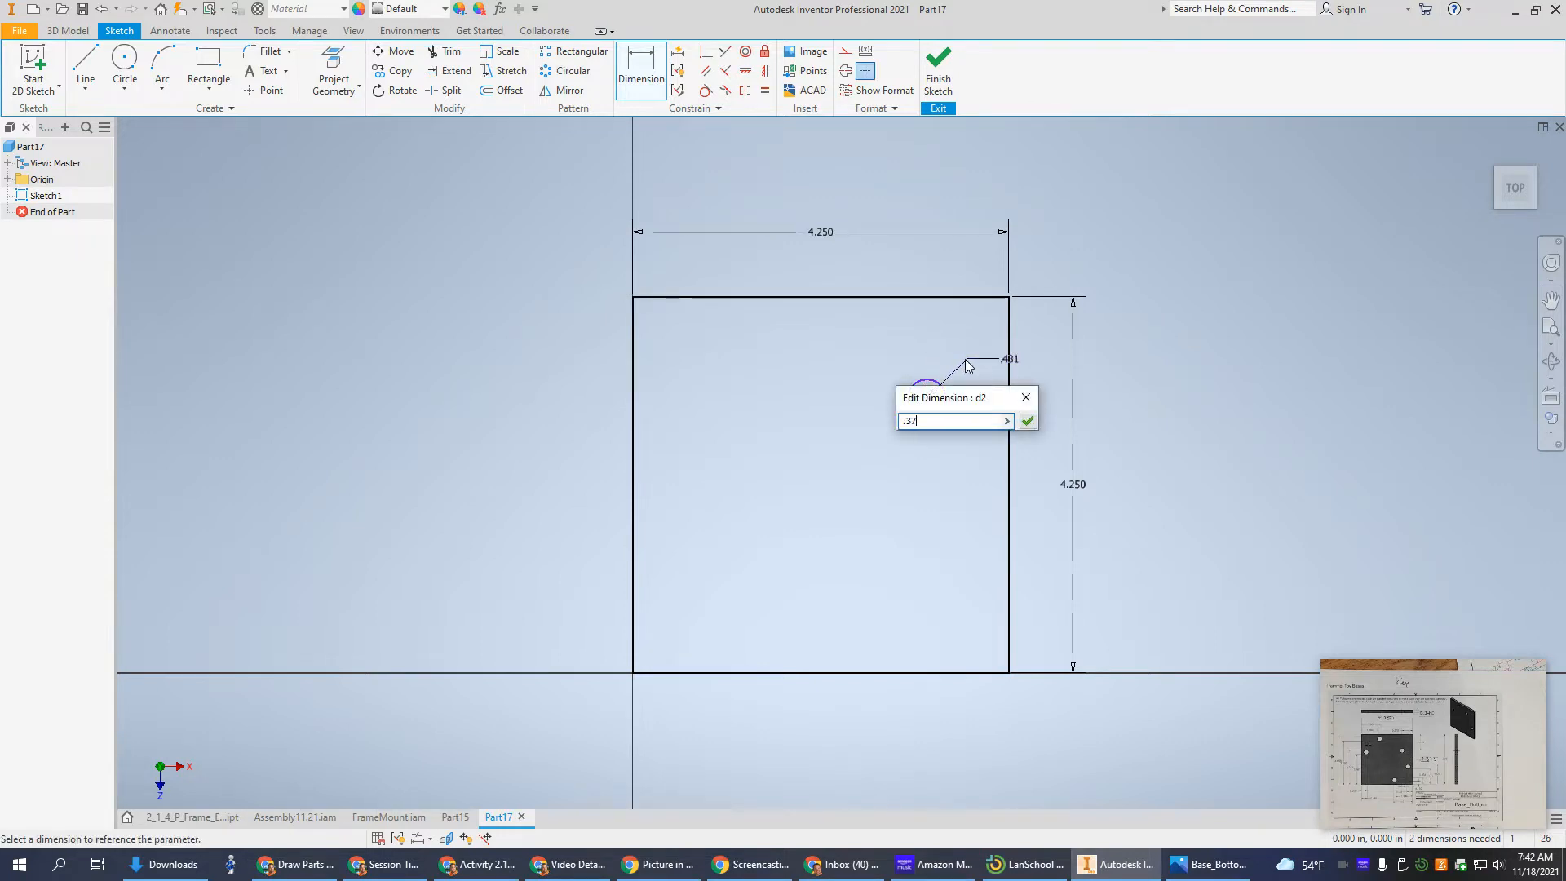
pyautogui.press('Return')
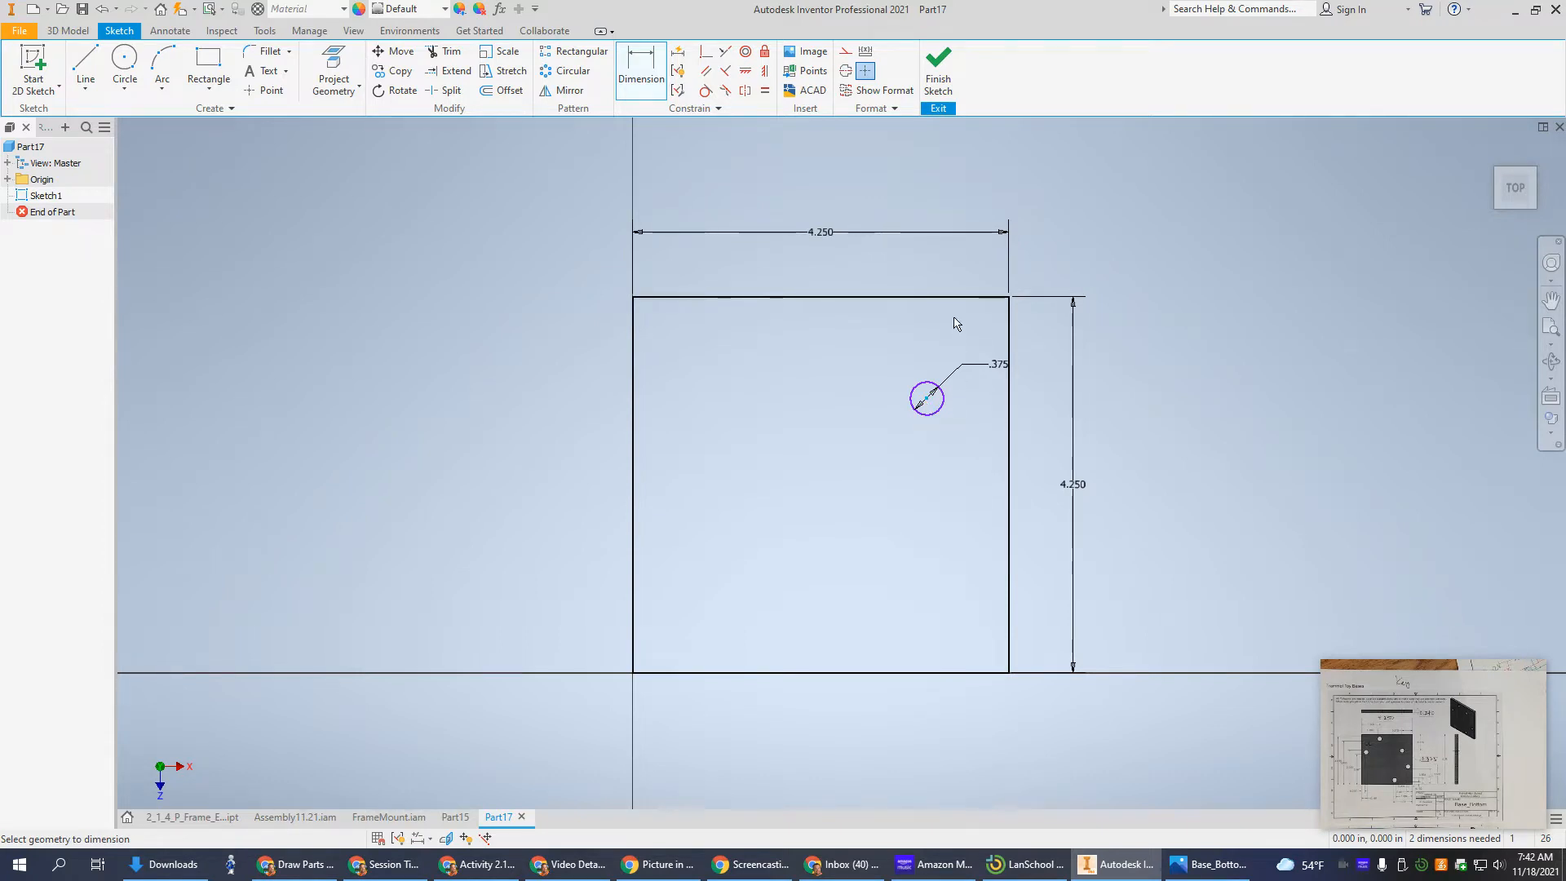
# Step: Dimension the circle's center 1.375 in from the square's top edge and 0.875 in from its right edge
pyautogui.click(934, 298)
pyautogui.click(1036, 324)
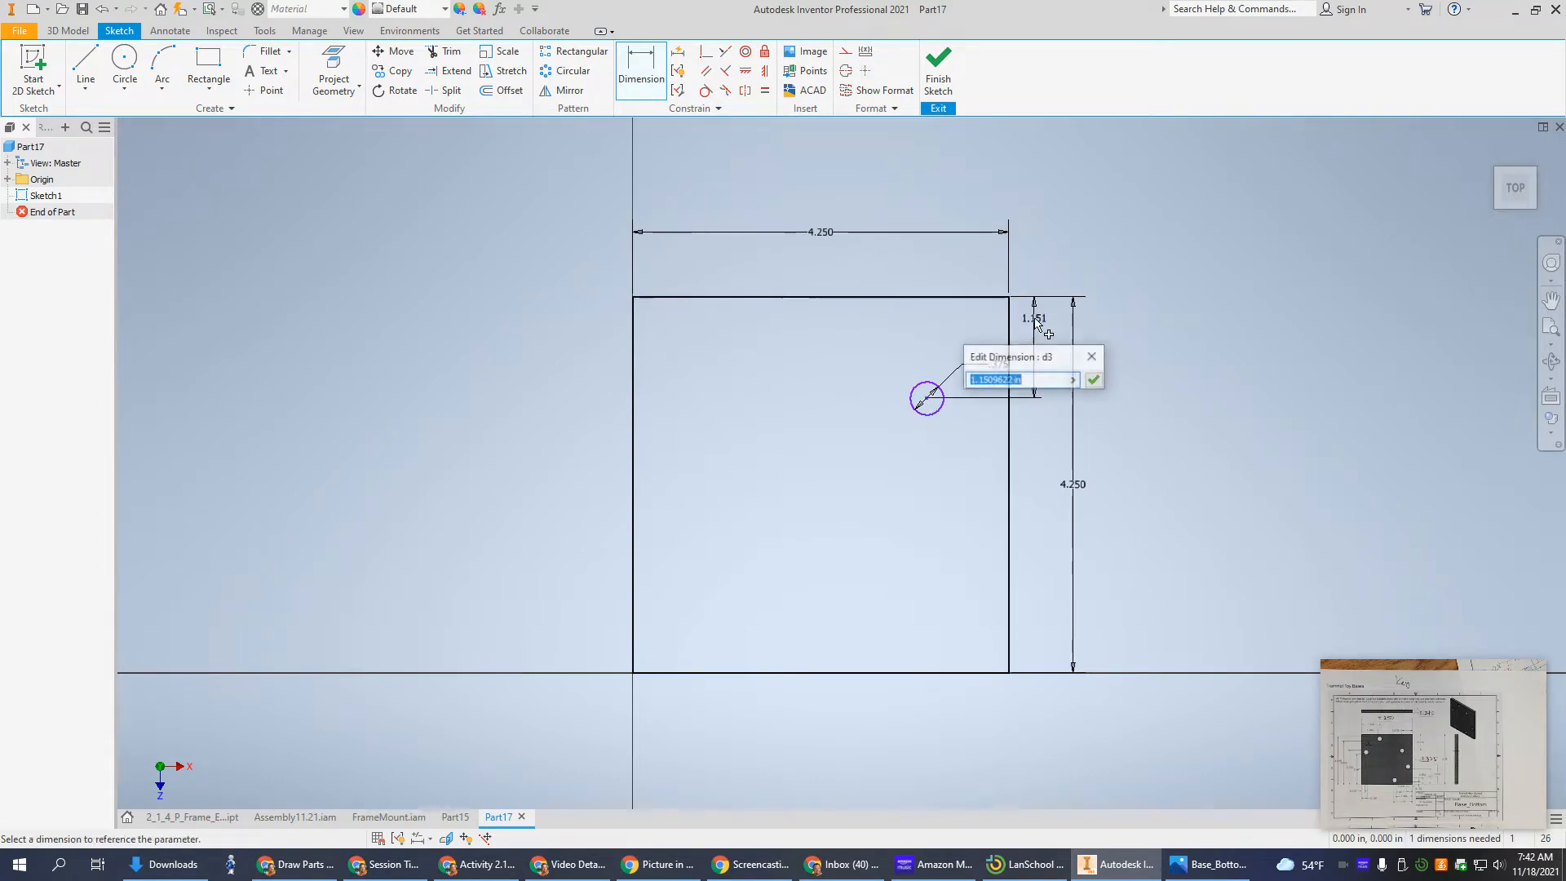
pyautogui.write('1.375')
pyautogui.press('Return')
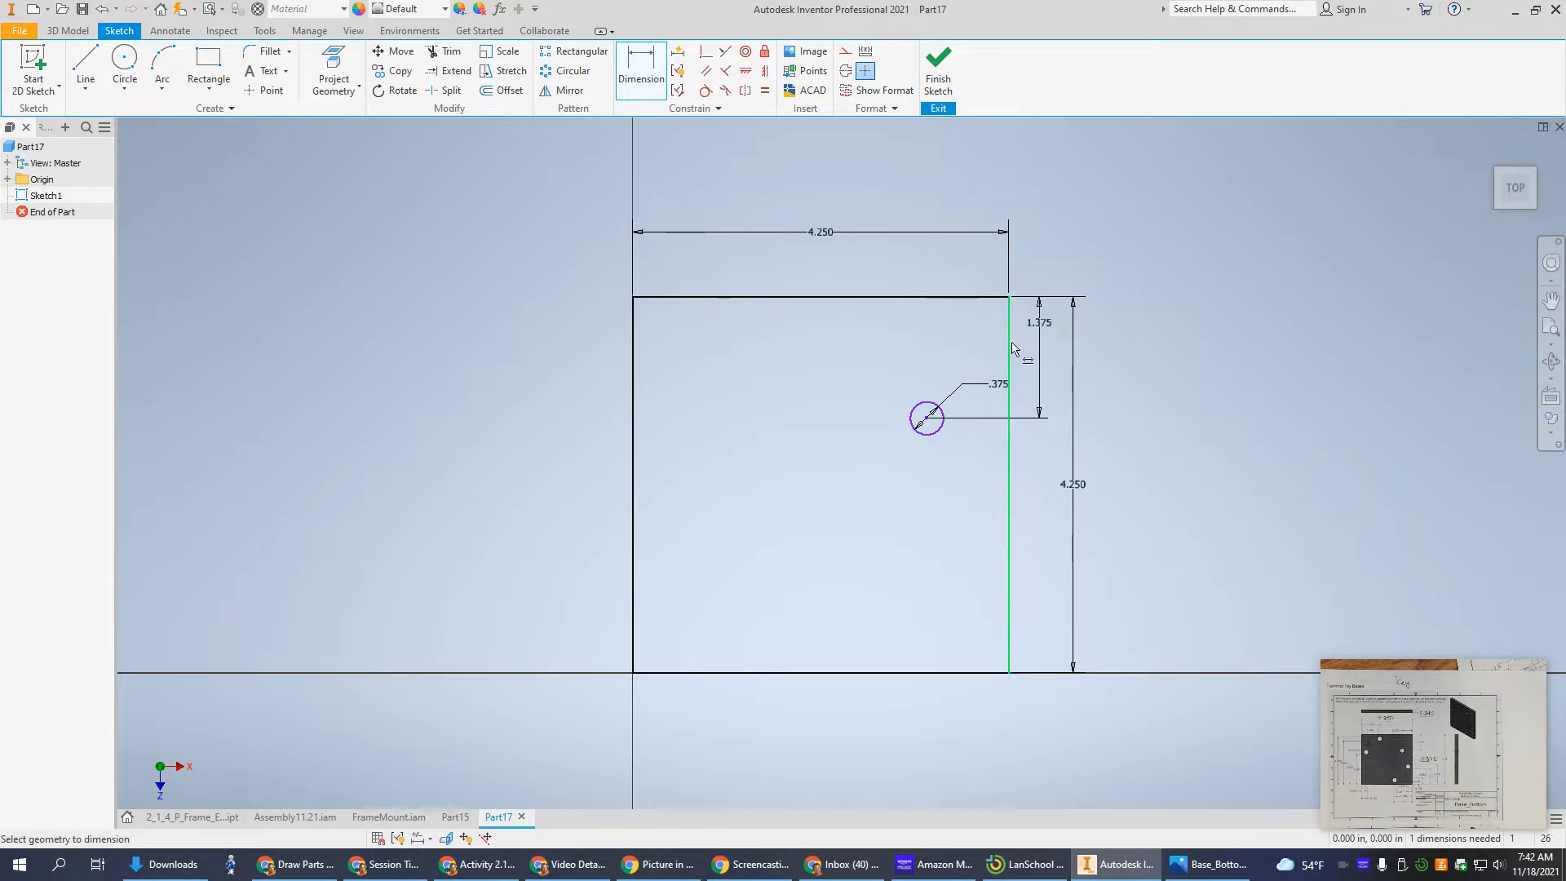
pyautogui.click(1010, 349)
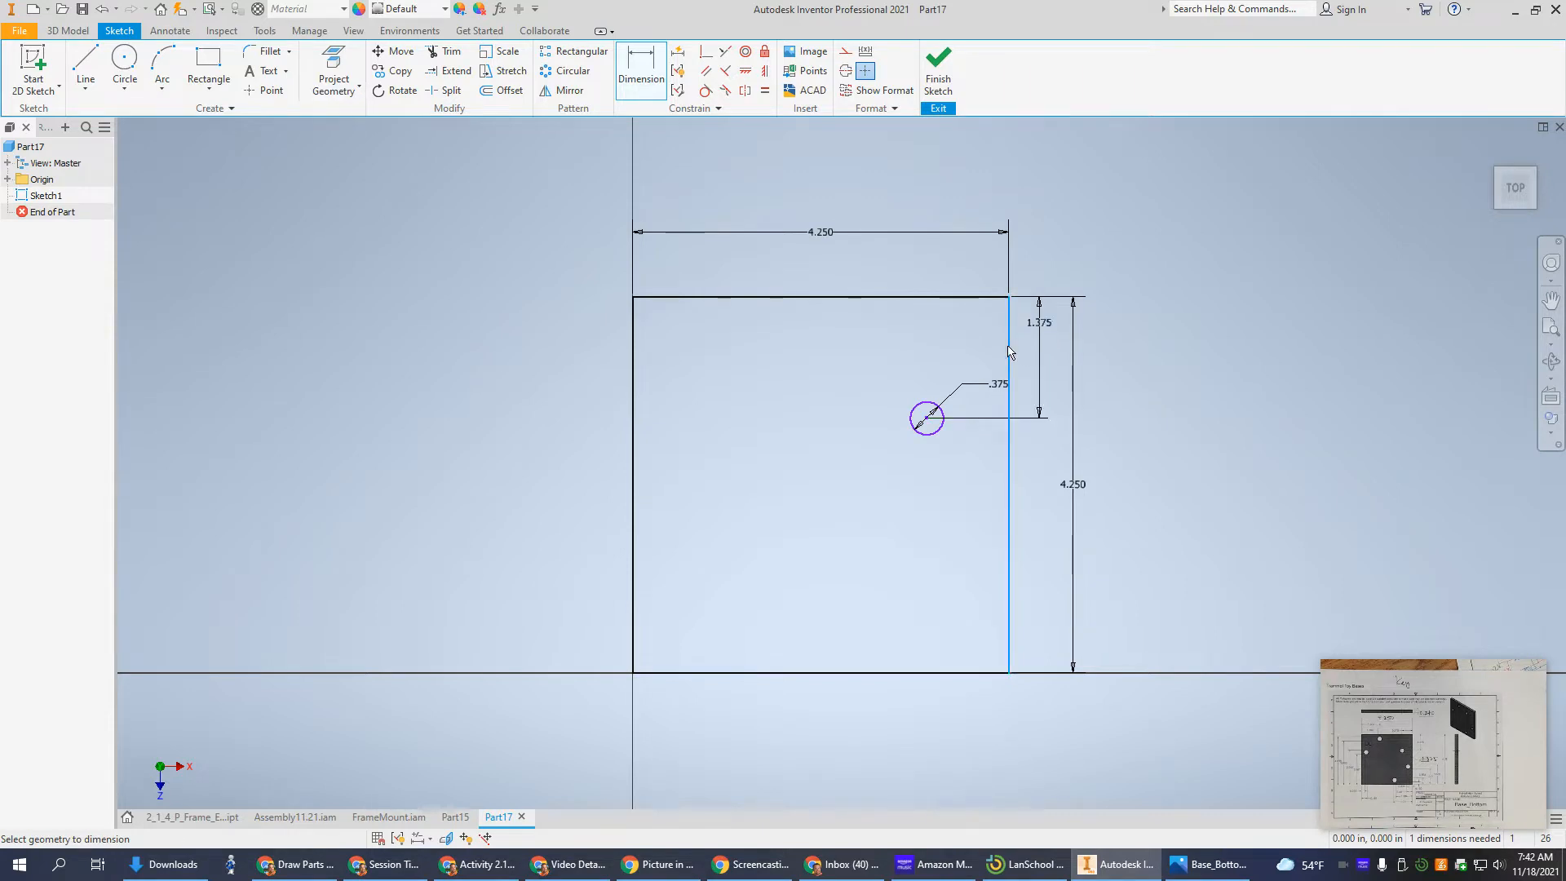
pyautogui.click(926, 419)
pyautogui.click(971, 285)
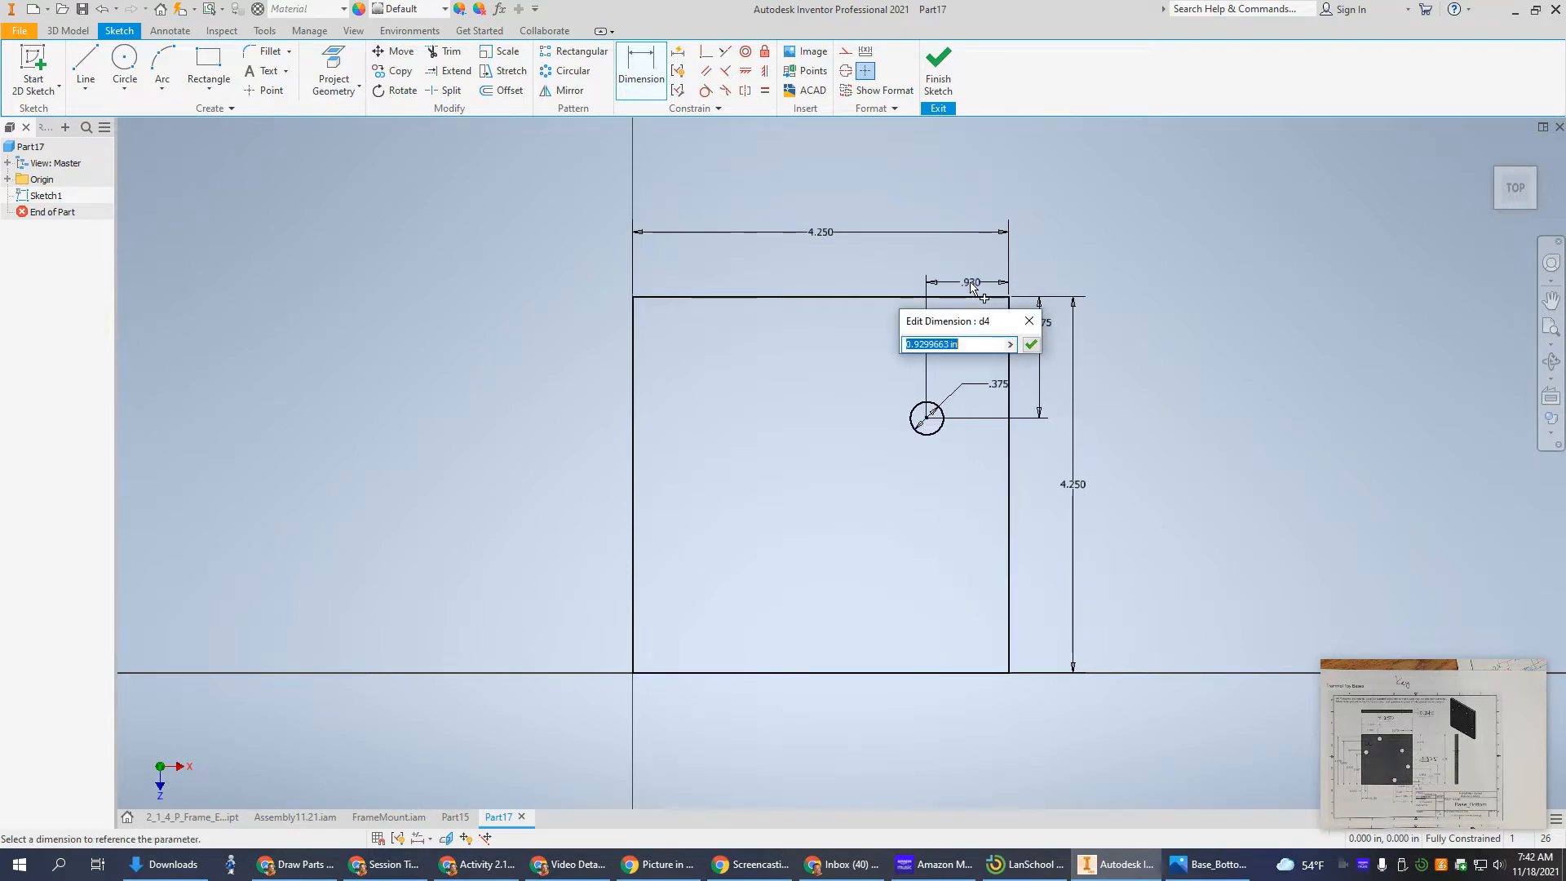
pyautogui.write('.875')
pyautogui.press('Return')
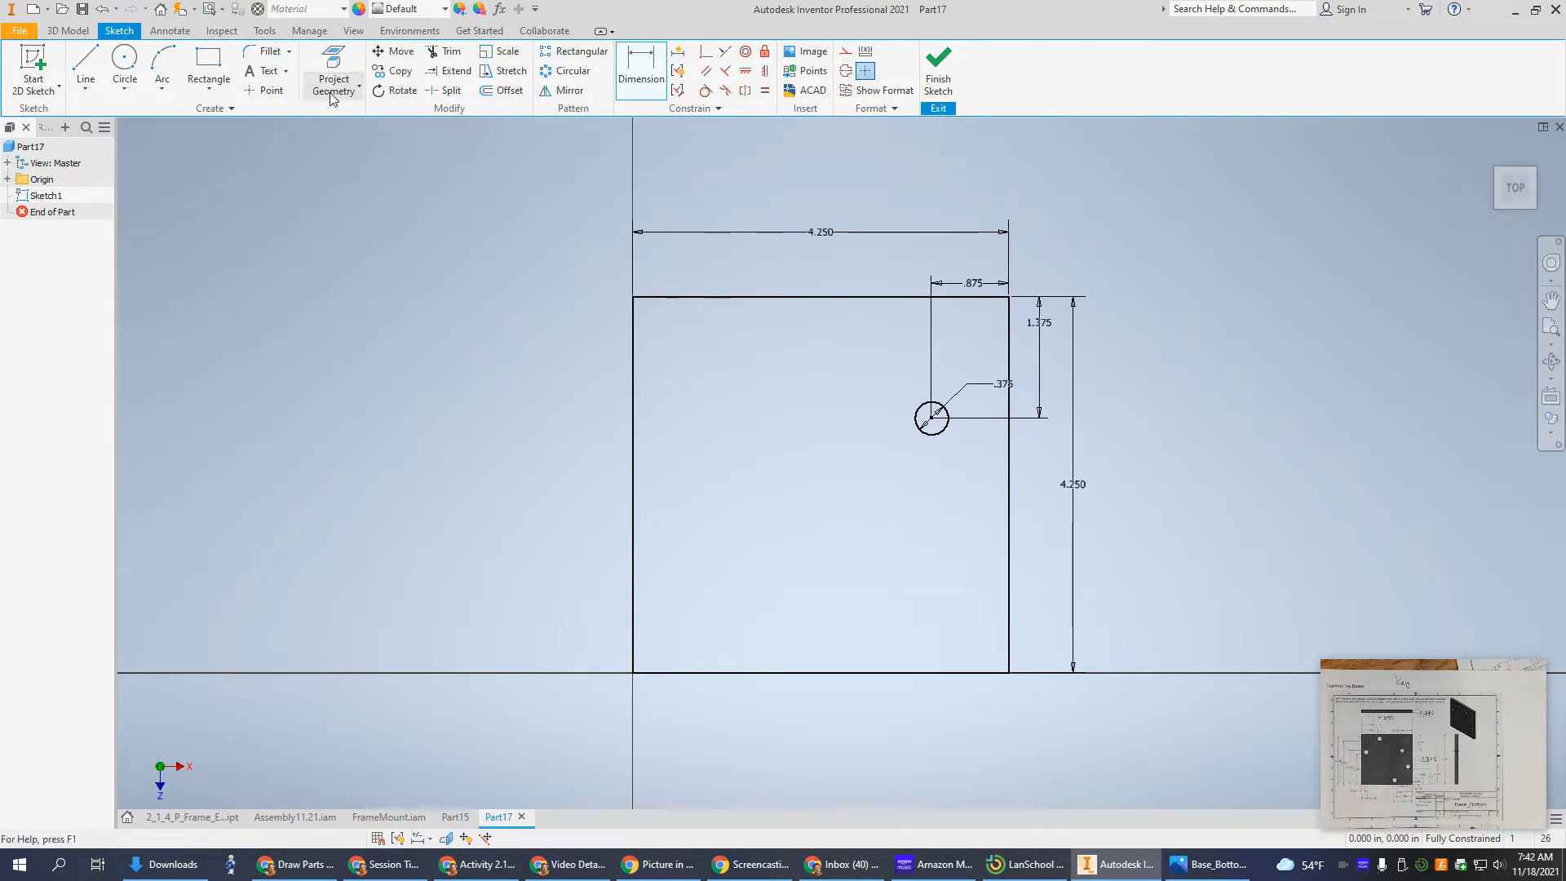
# Step: Sketch four six-sided polygons inside the square: near the top edge, near the left edge, near the bottom edge and in the lower-right area
pyautogui.click(212, 94)
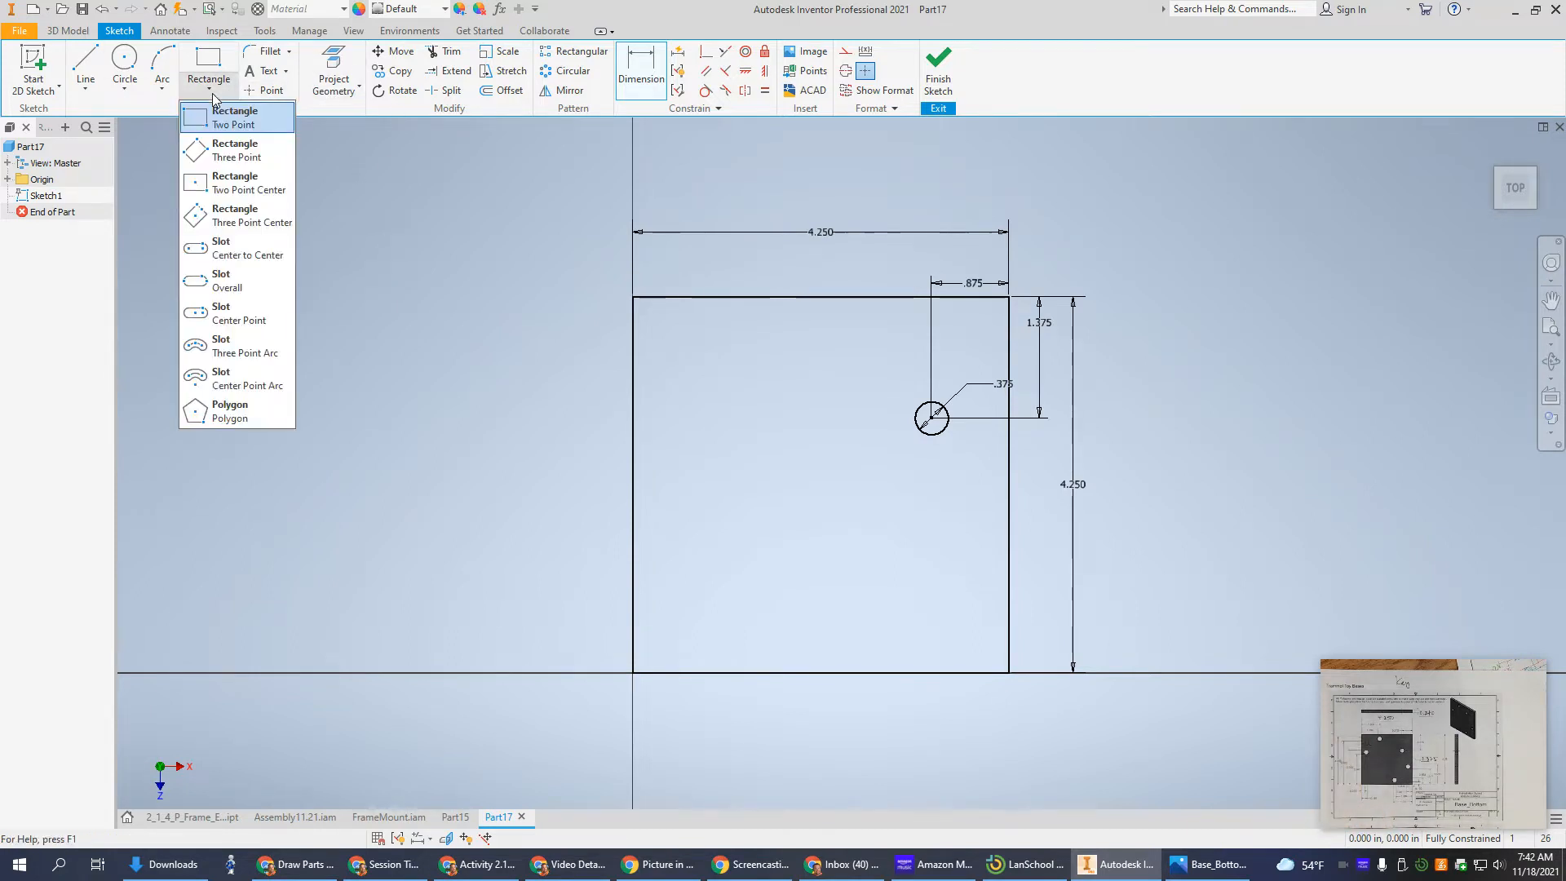
pyautogui.click(235, 411)
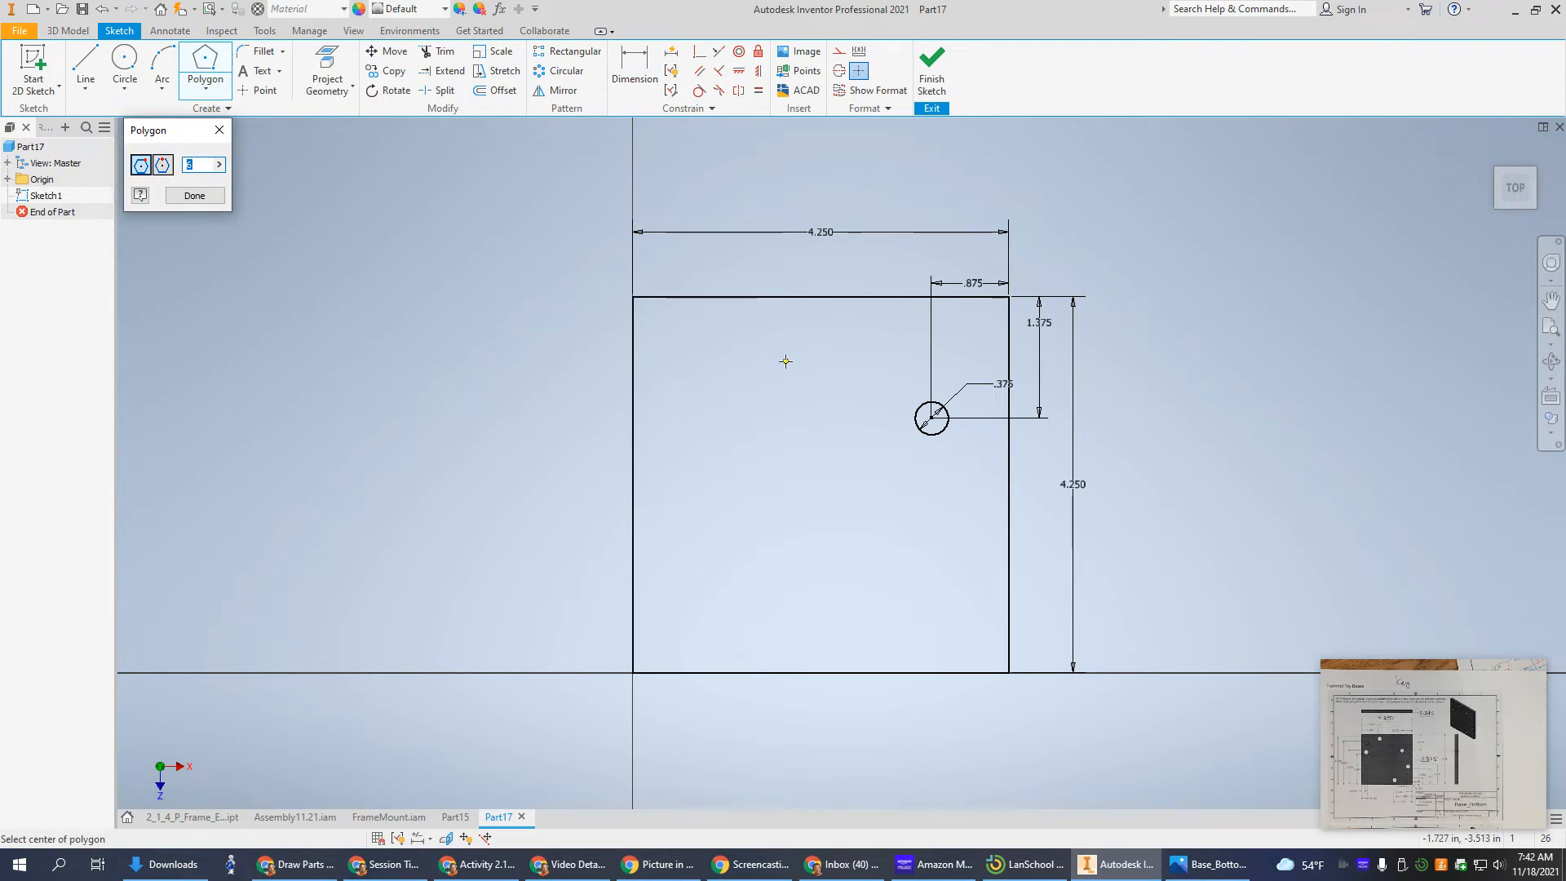
pyautogui.click(765, 319)
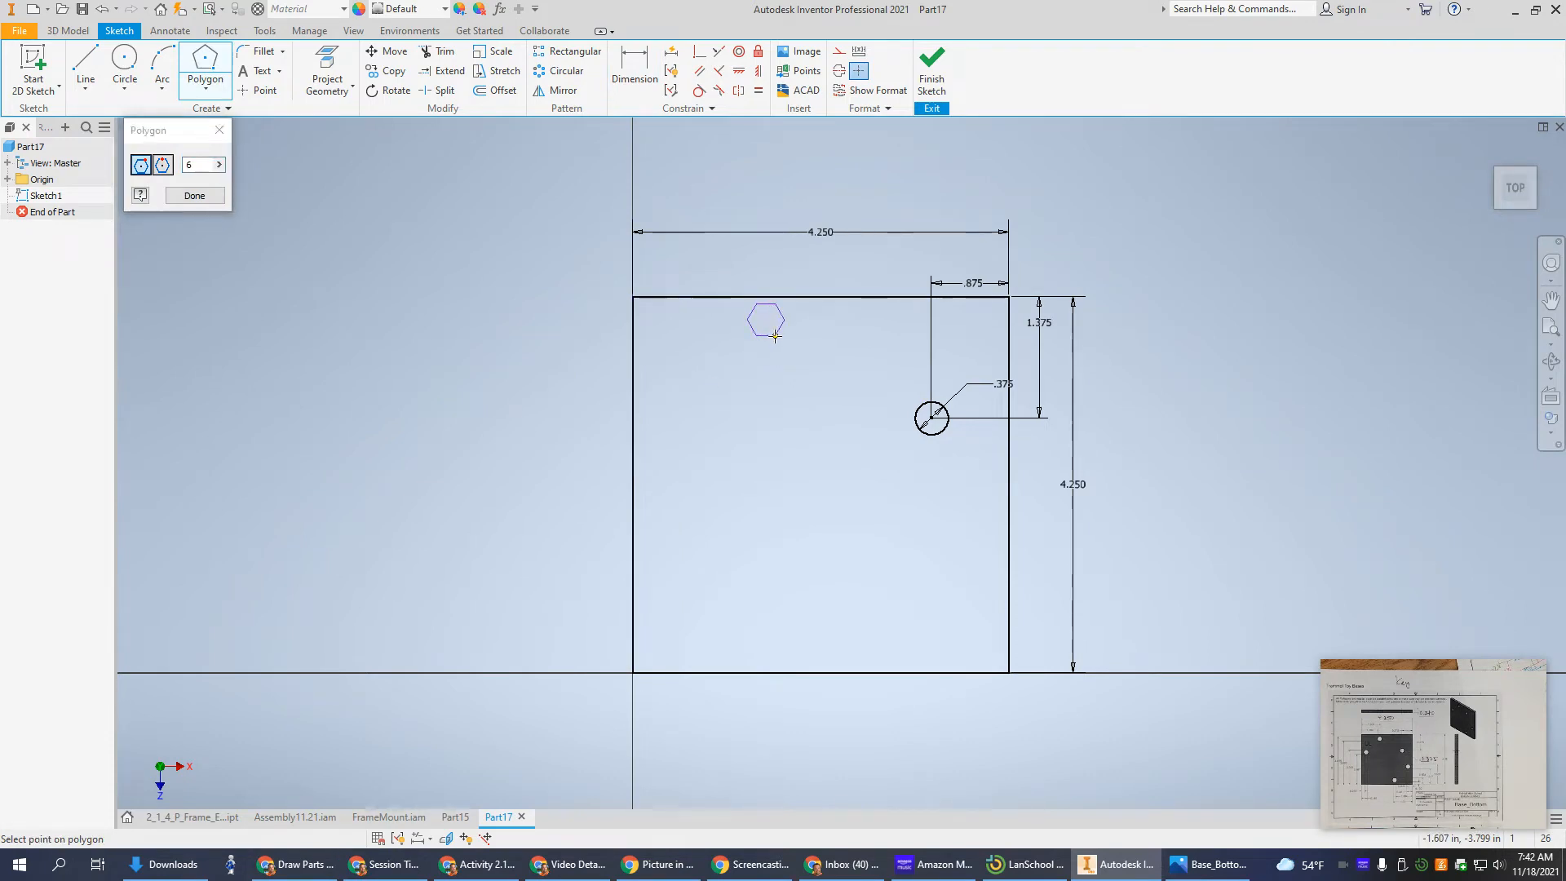
pyautogui.click(777, 336)
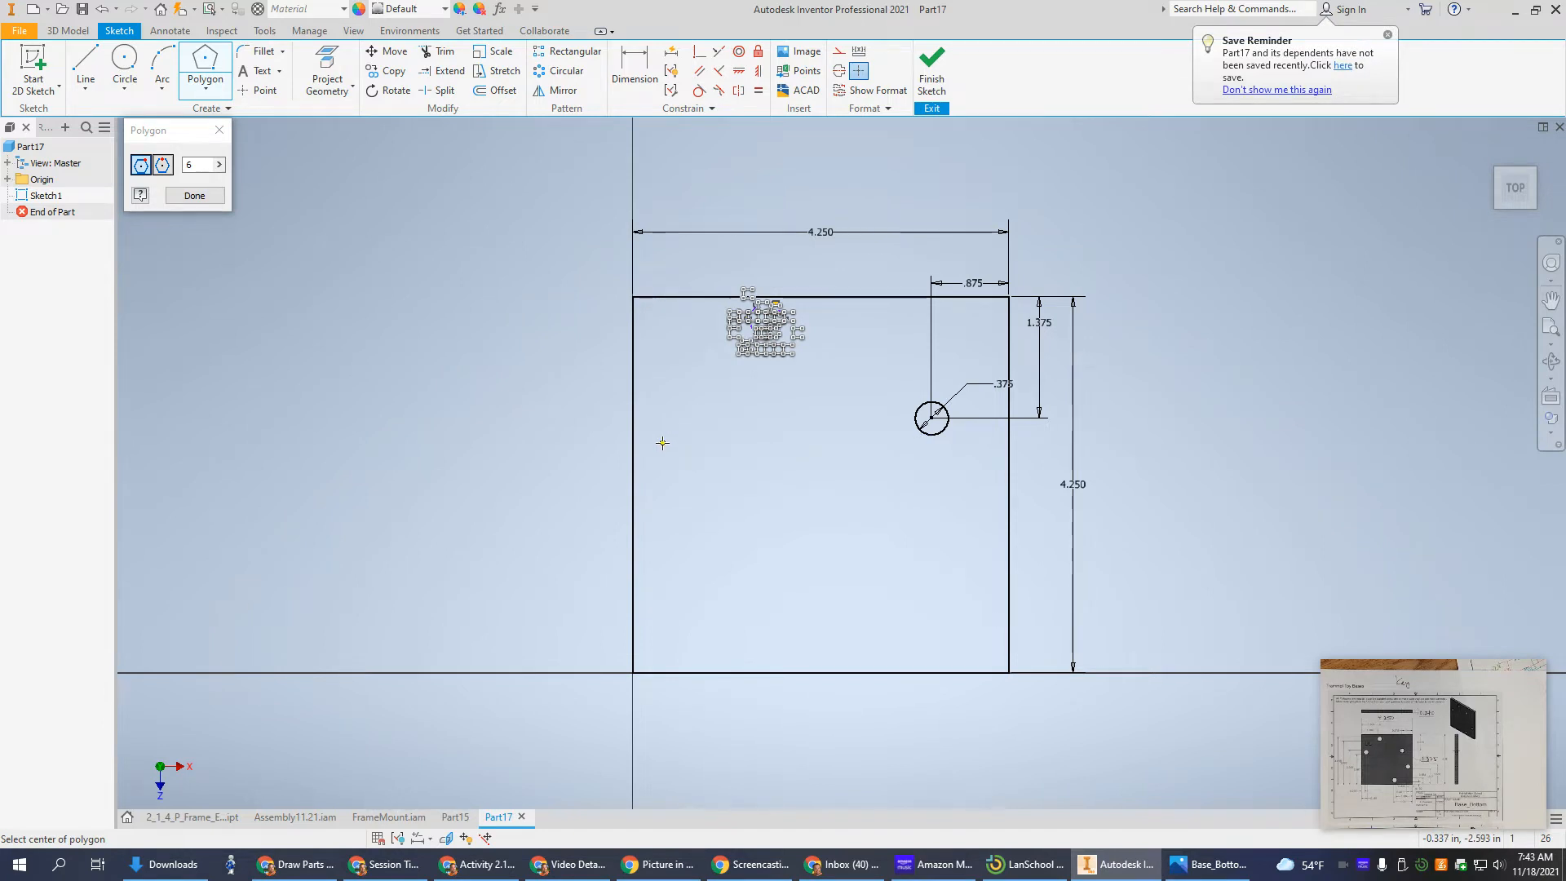
pyautogui.click(663, 443)
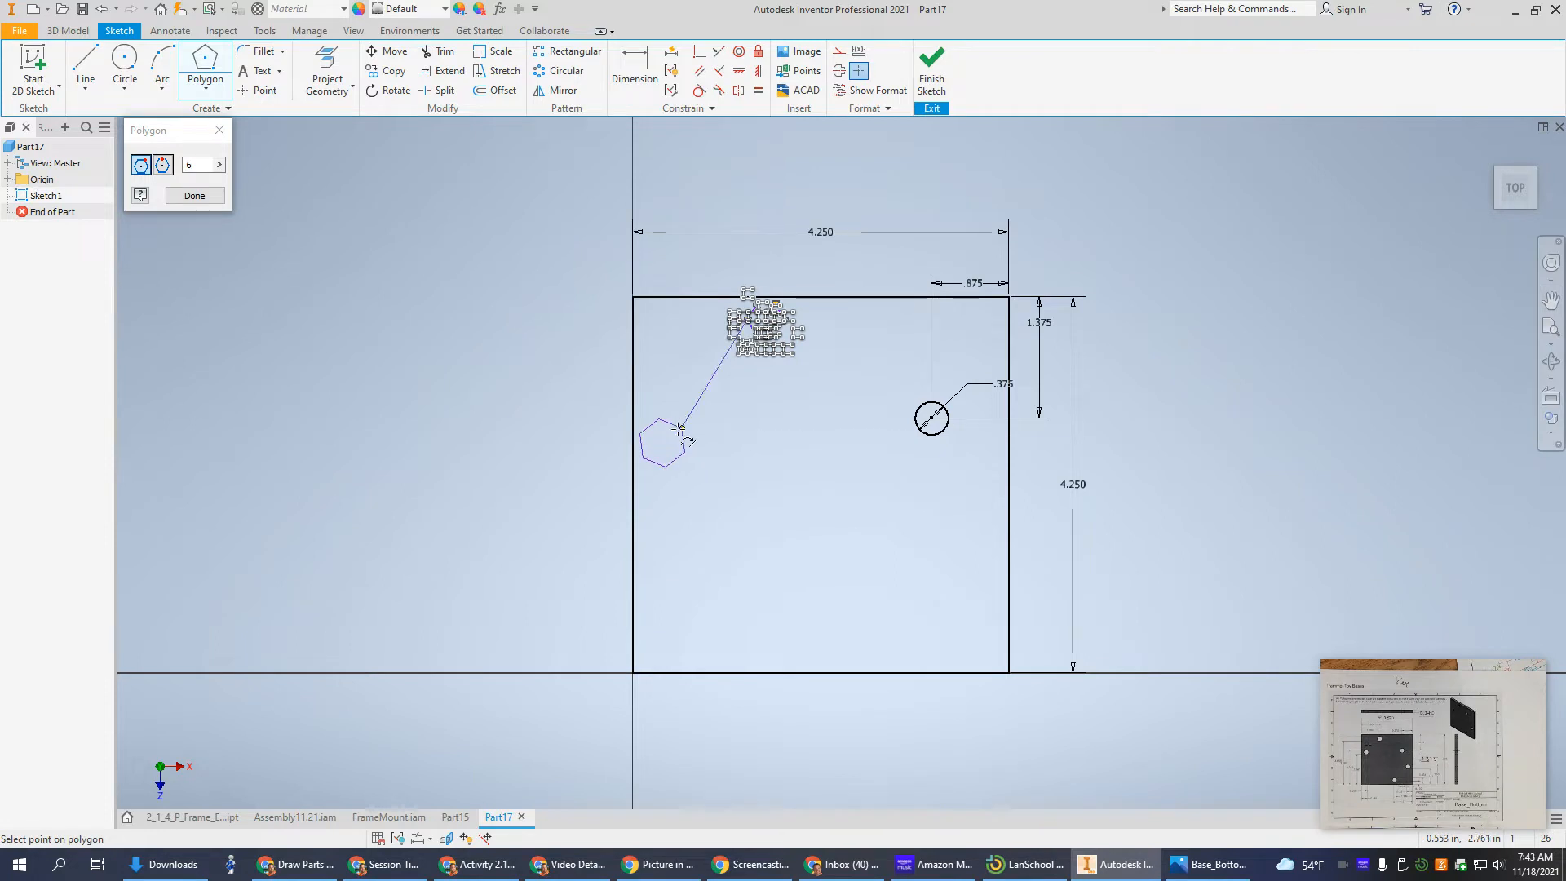
pyautogui.click(684, 451)
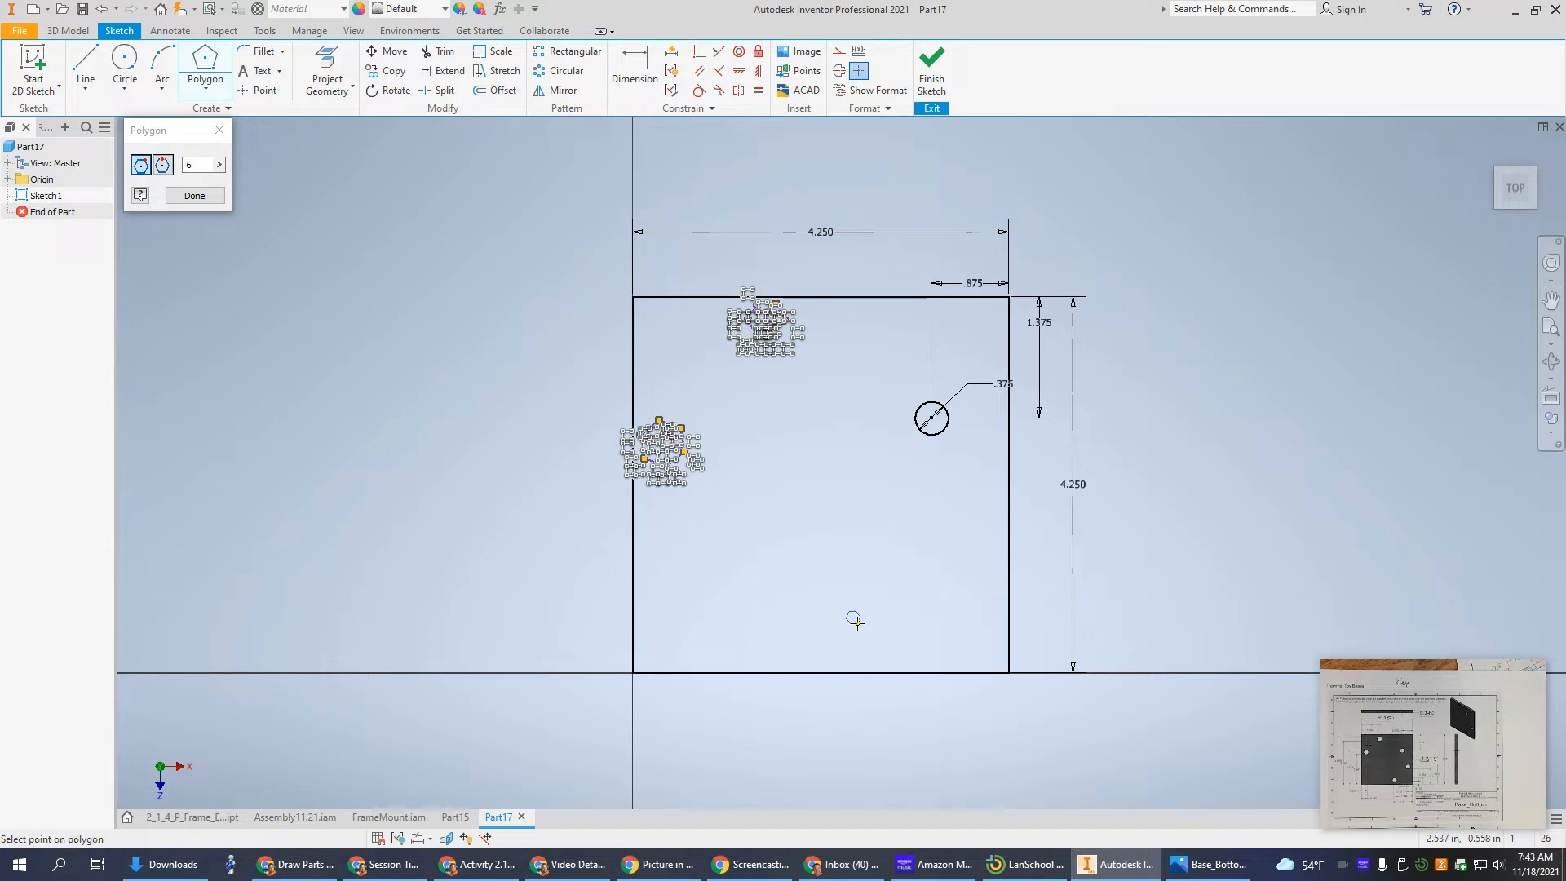
pyautogui.click(854, 617)
pyautogui.click(867, 633)
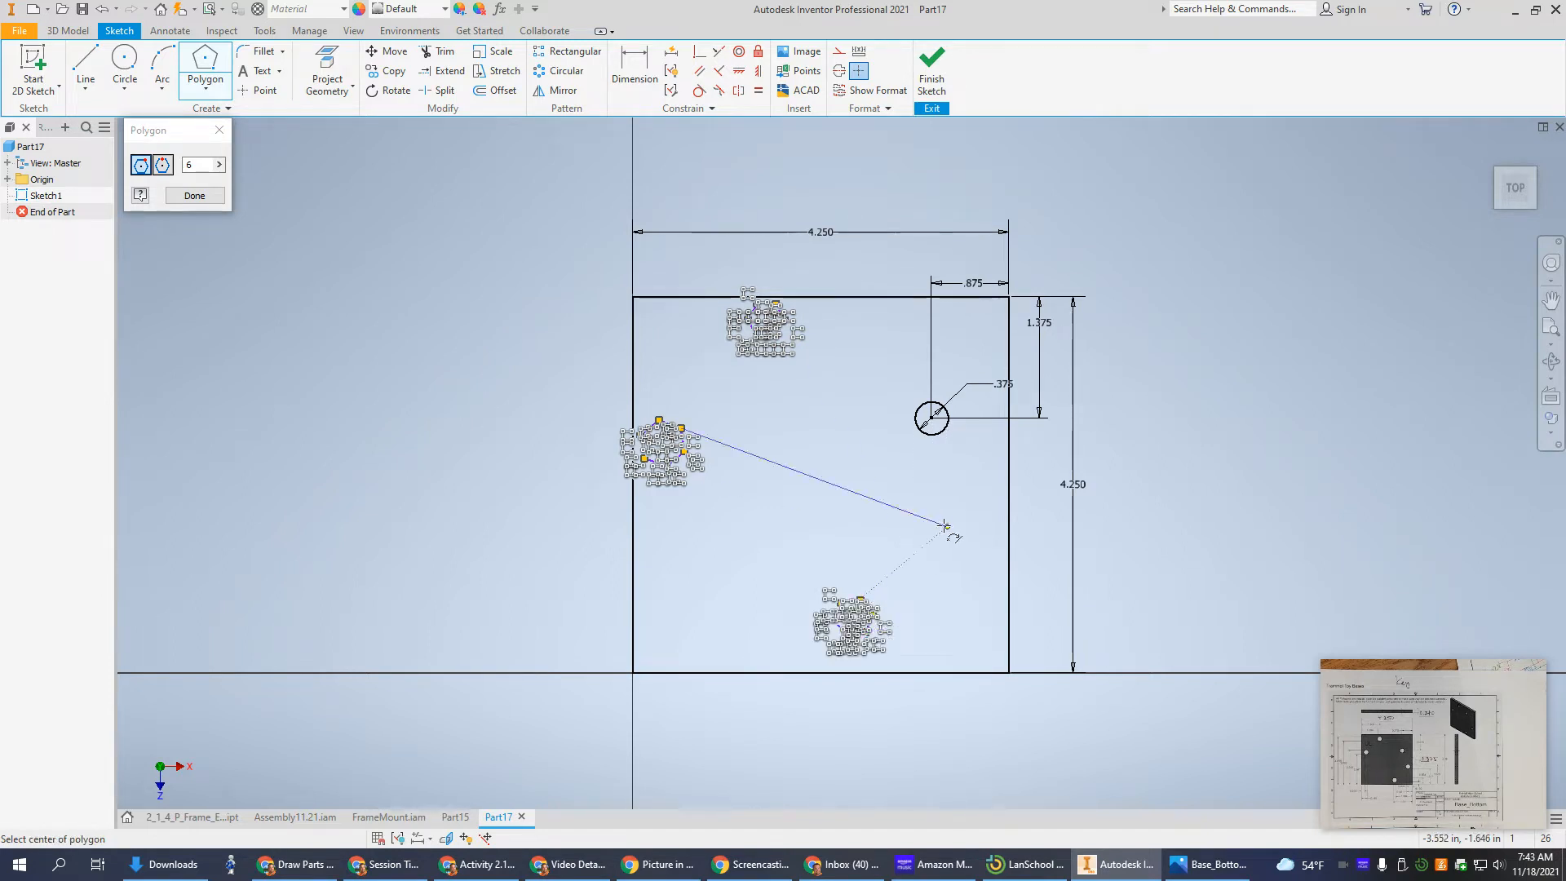
pyautogui.click(963, 552)
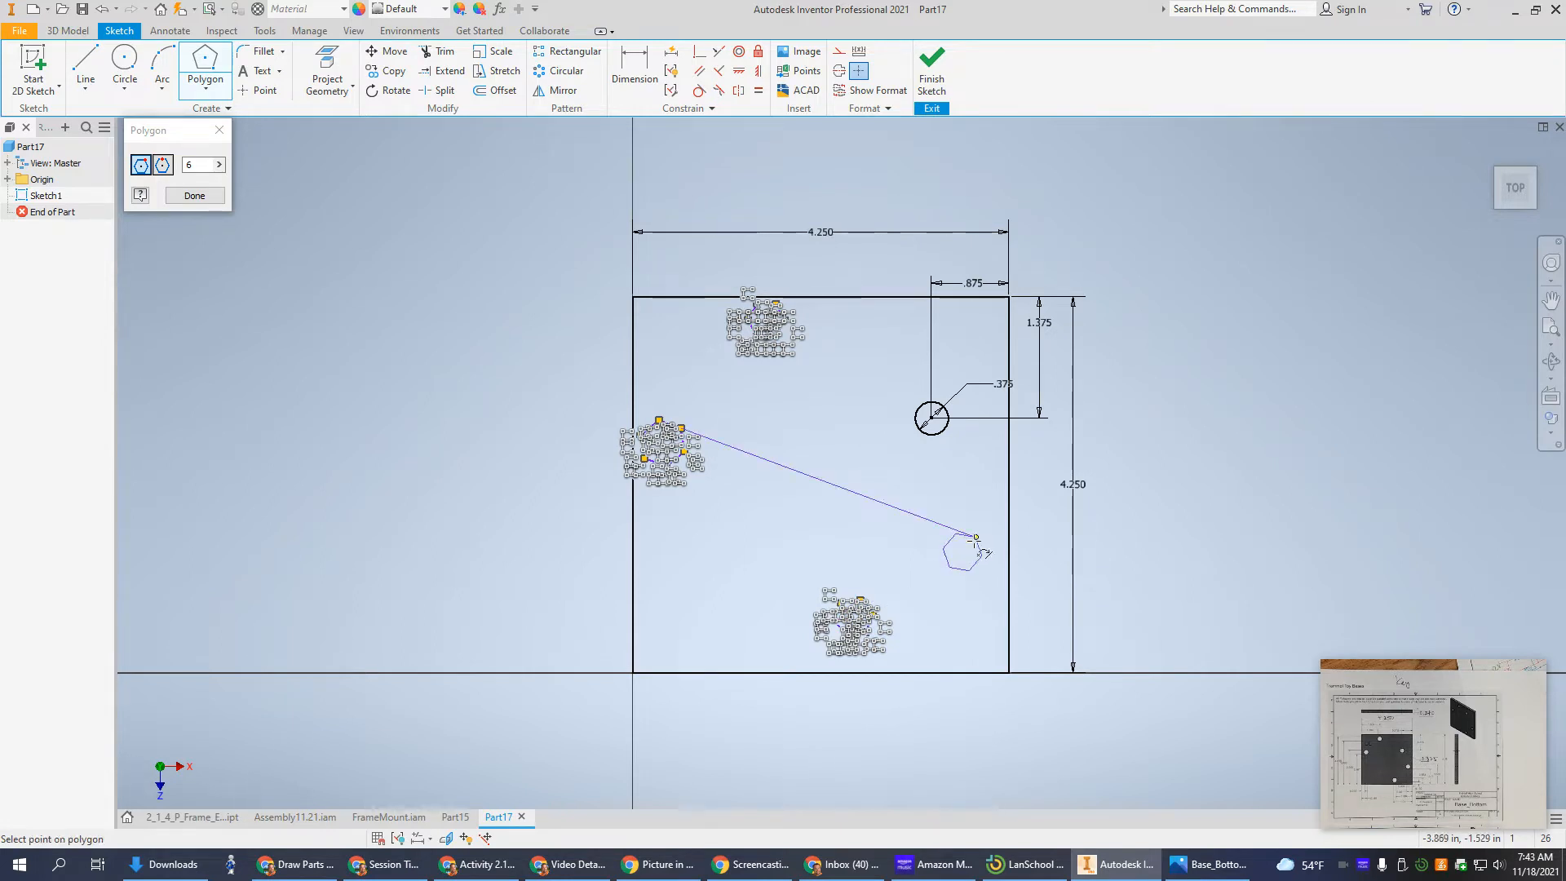
pyautogui.click(976, 543)
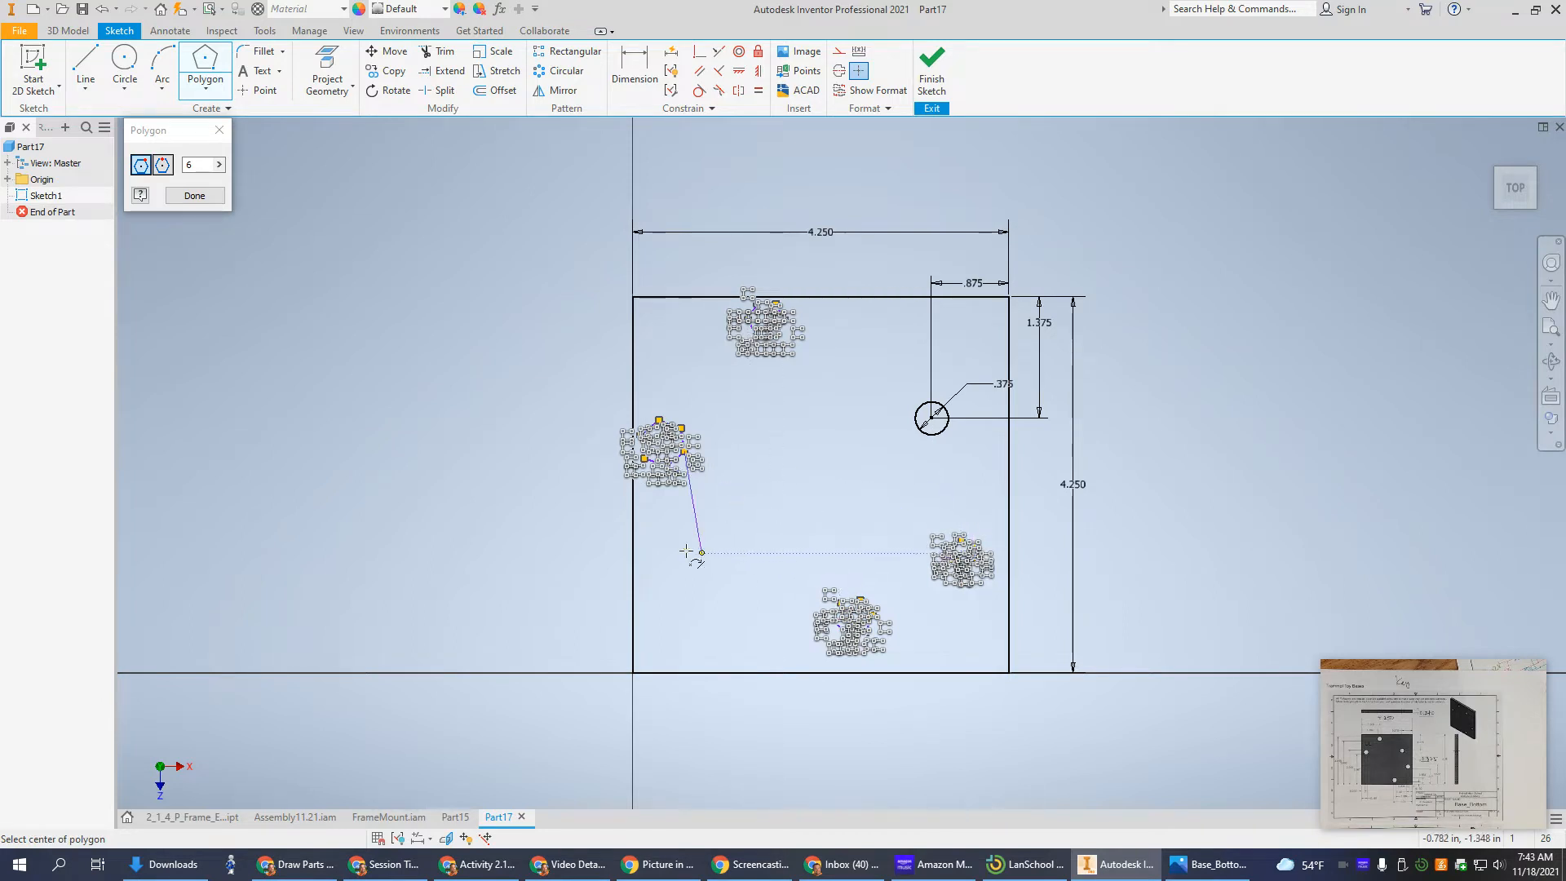
pyautogui.press('Escape')
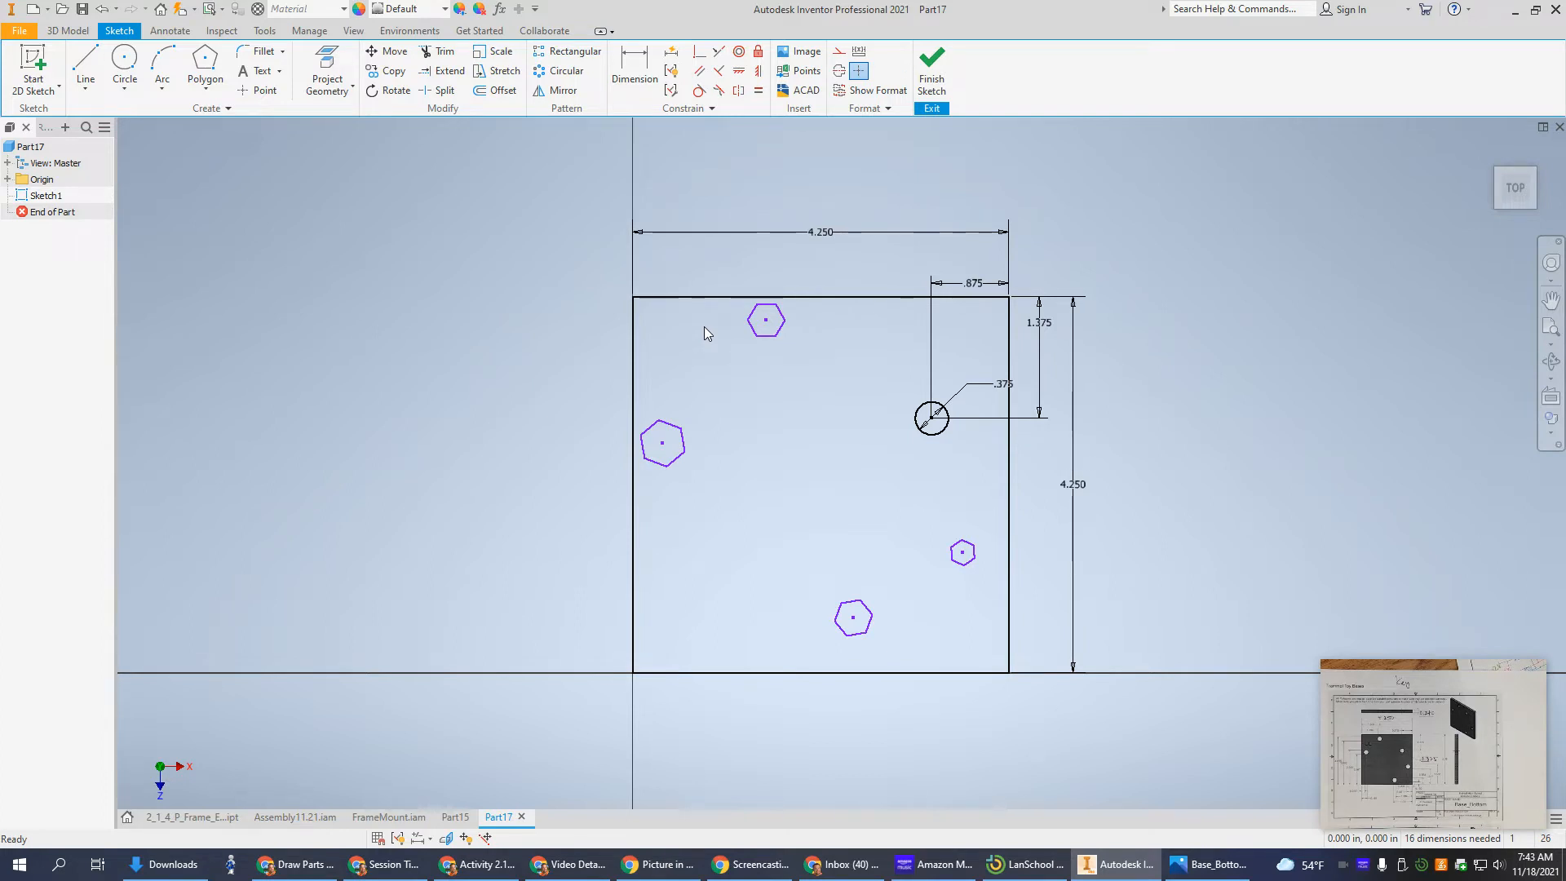
# Step: Apply Parallel constraints between the upper side of each of the four hexagons and the square's top edge
pyautogui.click(700, 72)
pyautogui.click(771, 297)
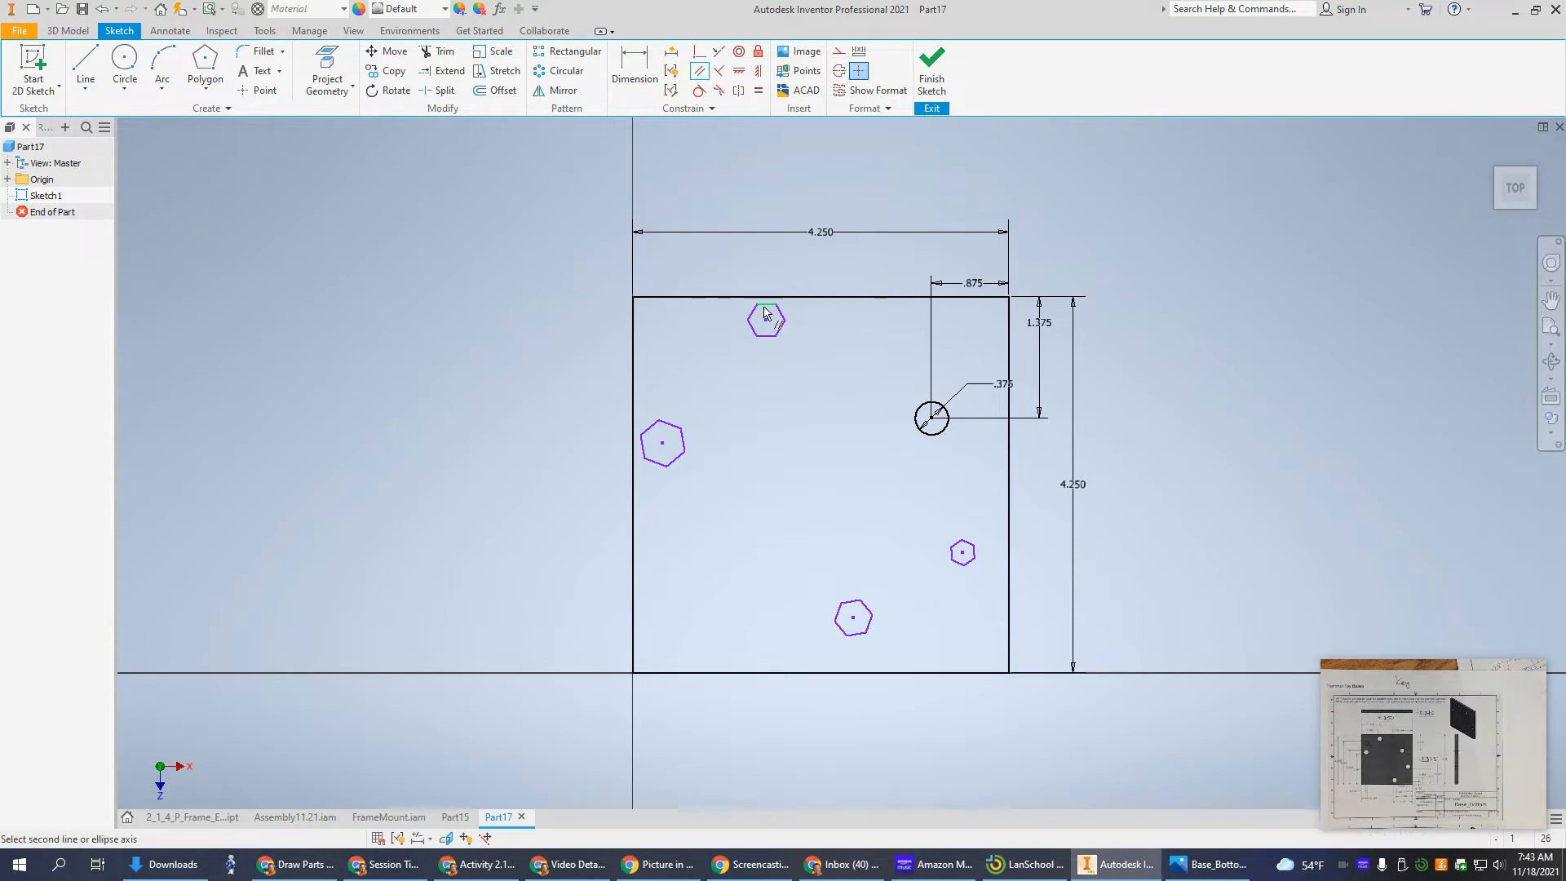
pyautogui.click(775, 305)
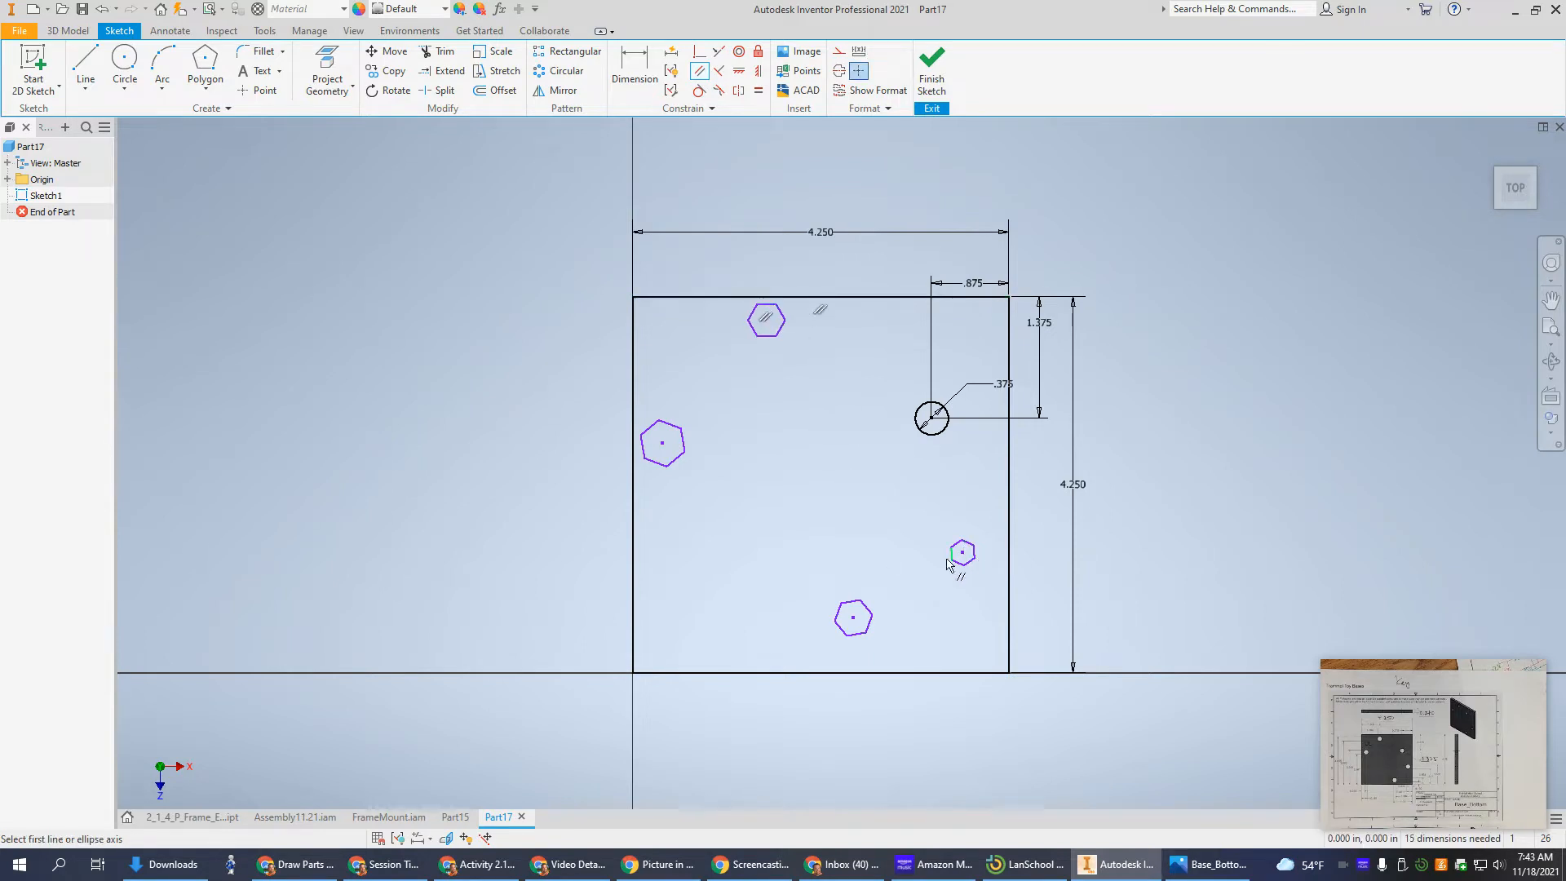
pyautogui.click(685, 433)
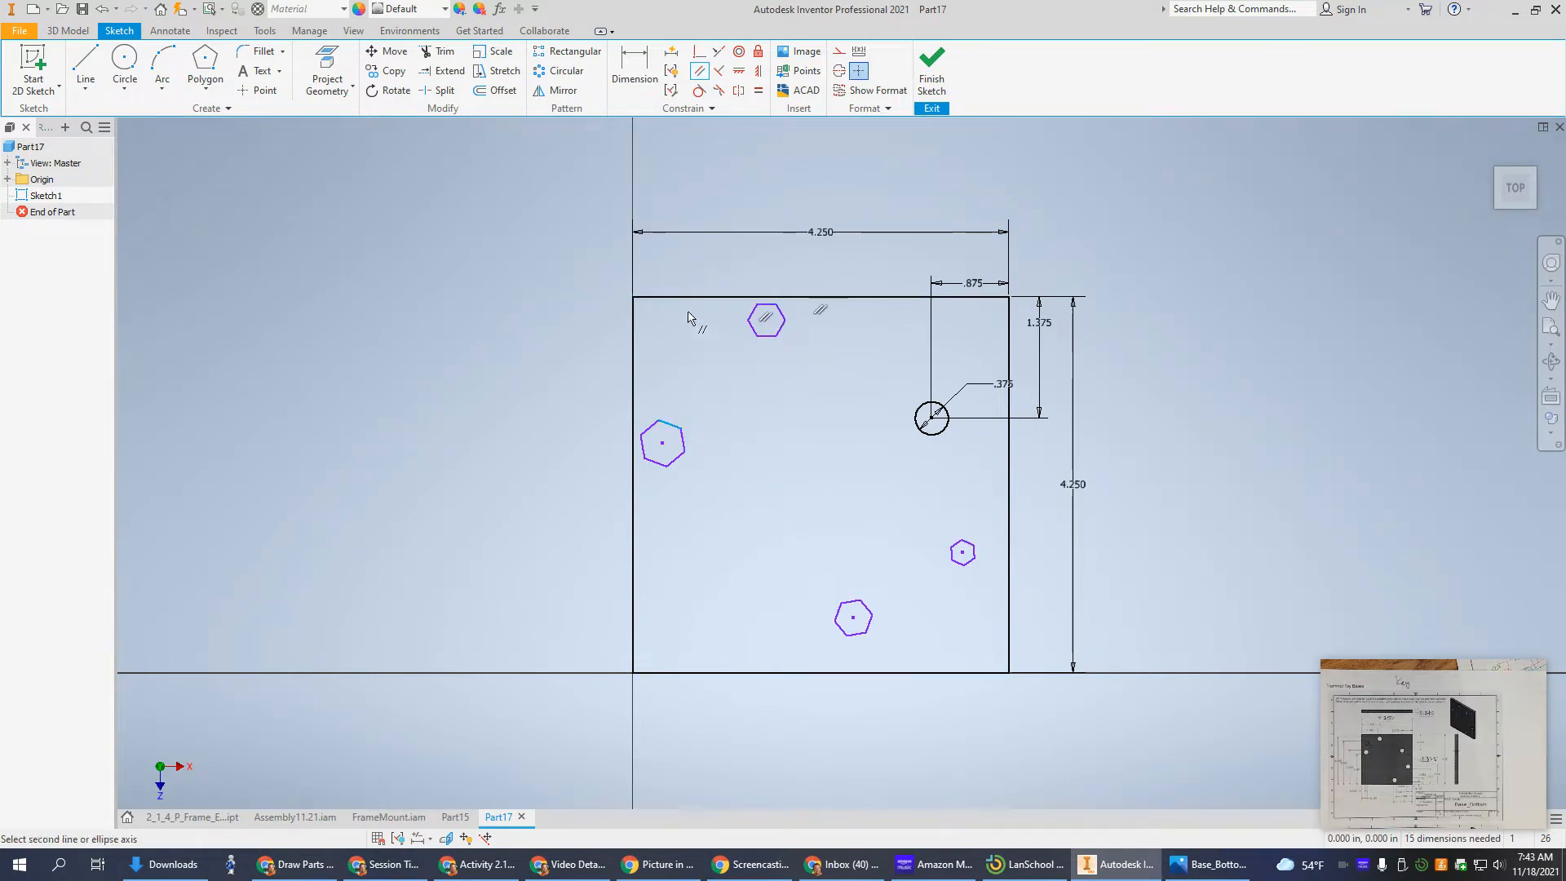
pyautogui.click(699, 298)
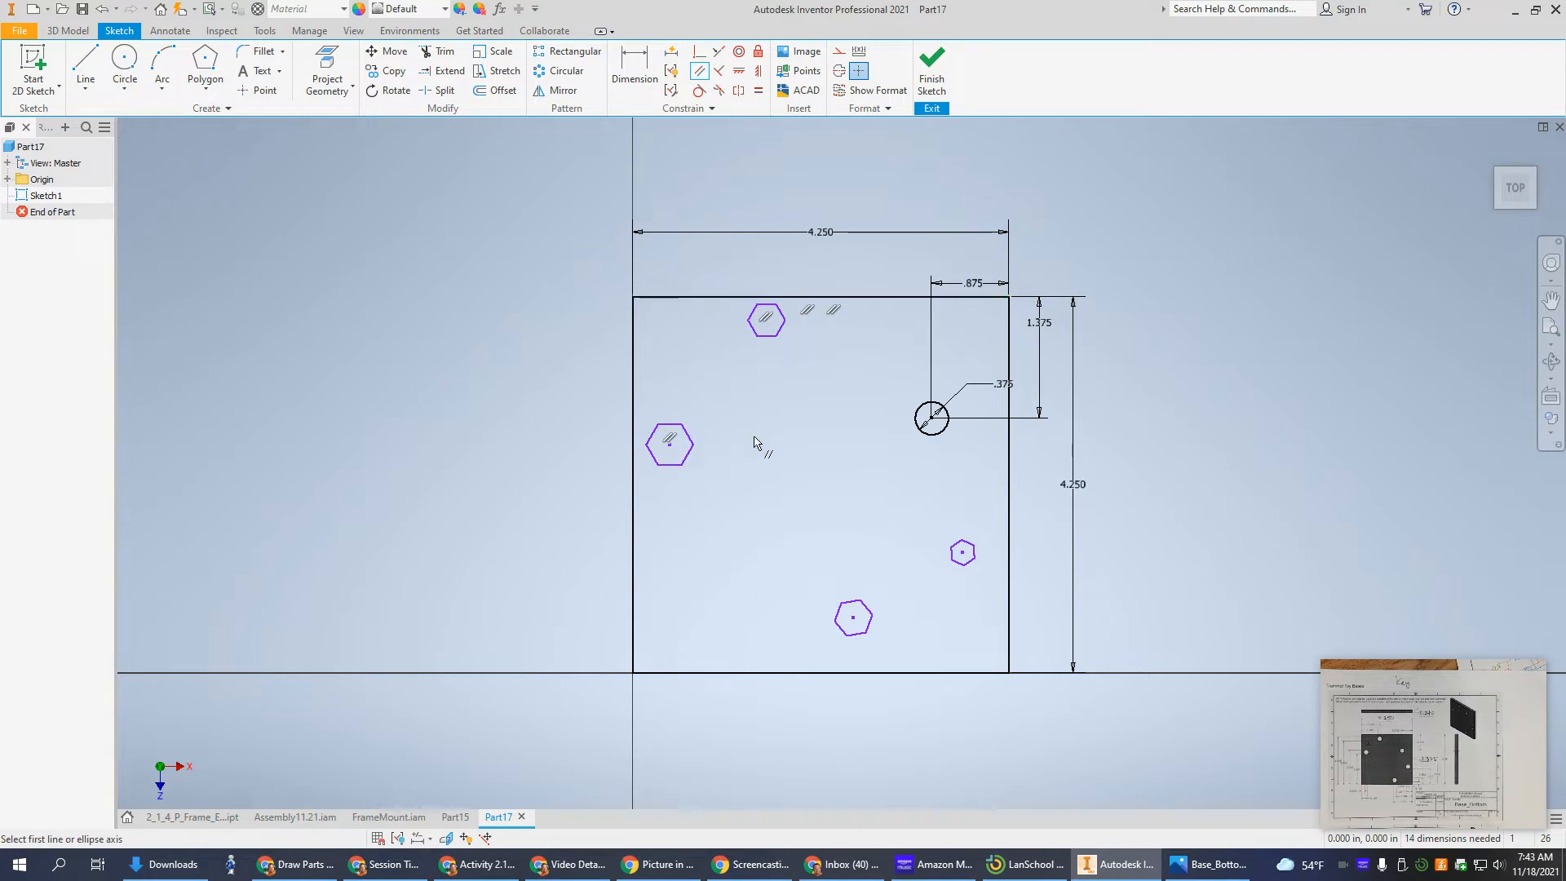
pyautogui.click(850, 604)
pyautogui.click(887, 298)
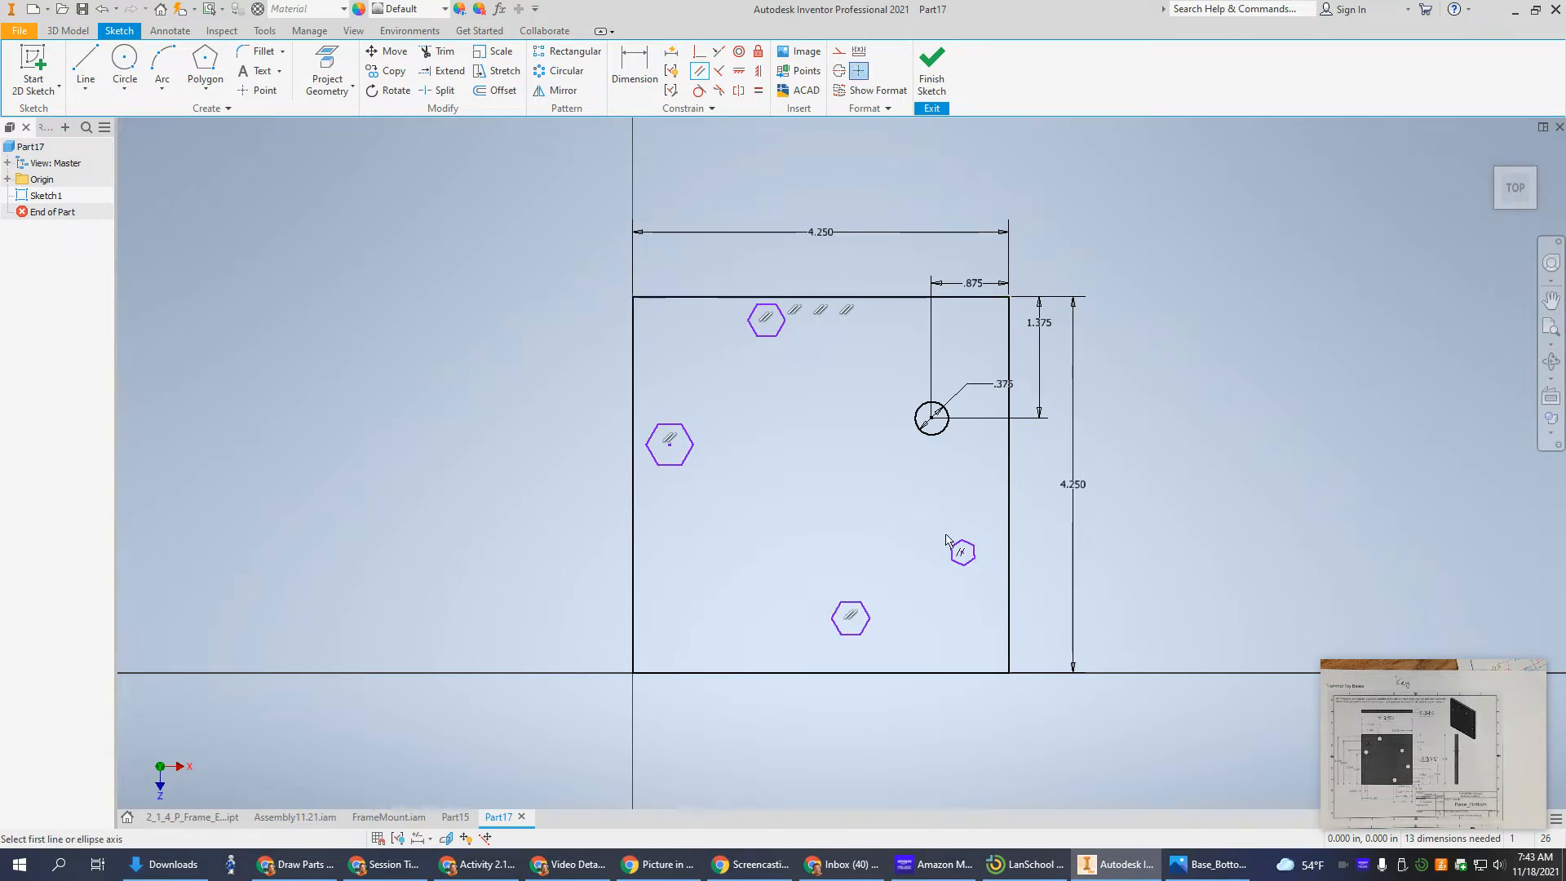
pyautogui.click(958, 546)
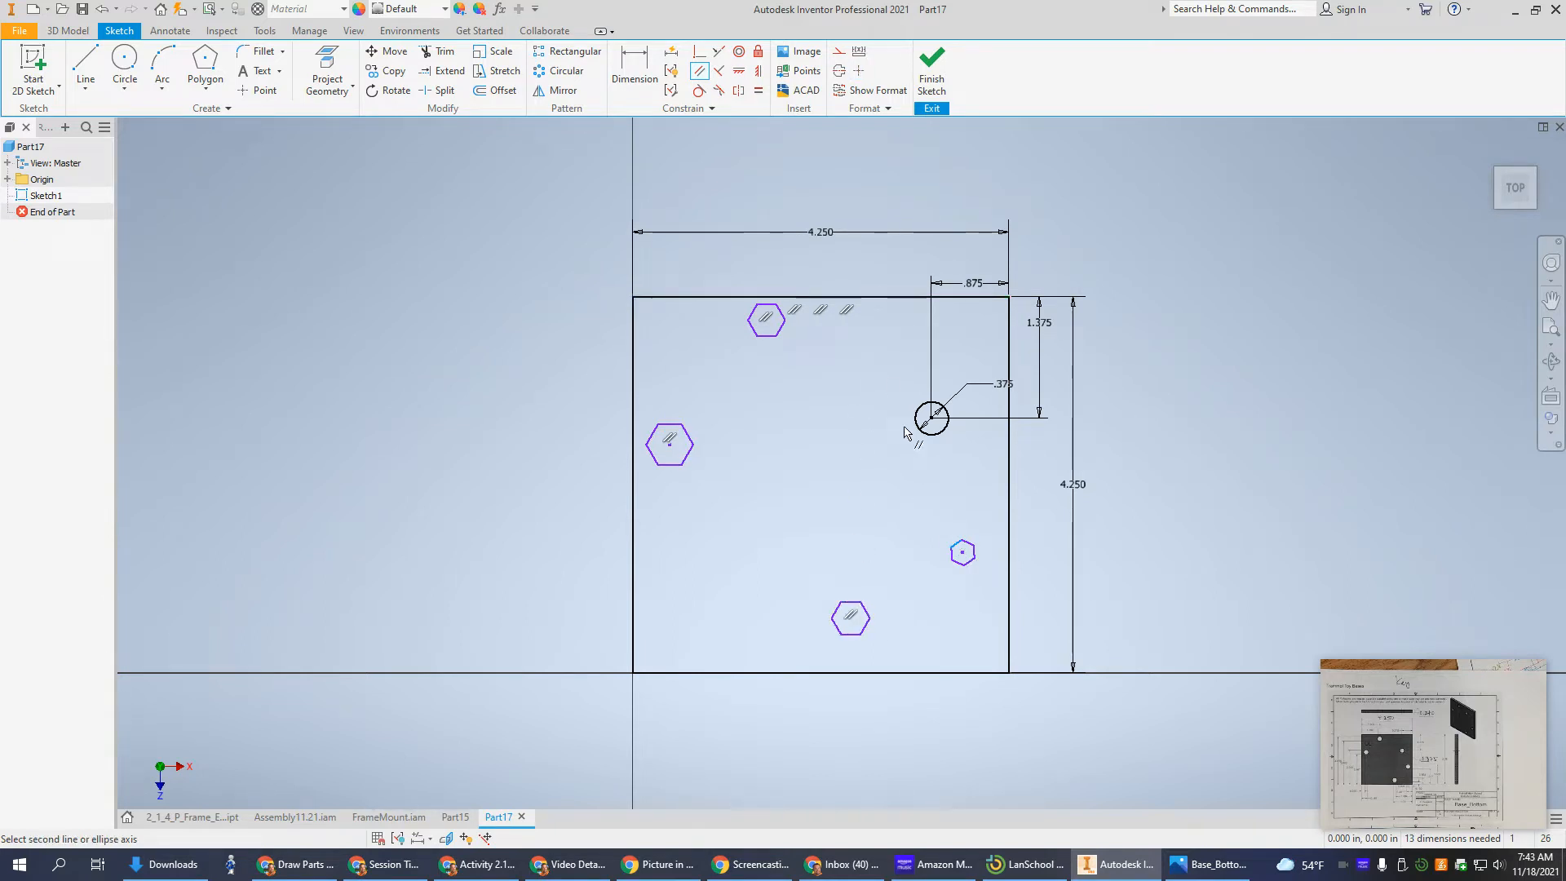
pyautogui.click(880, 298)
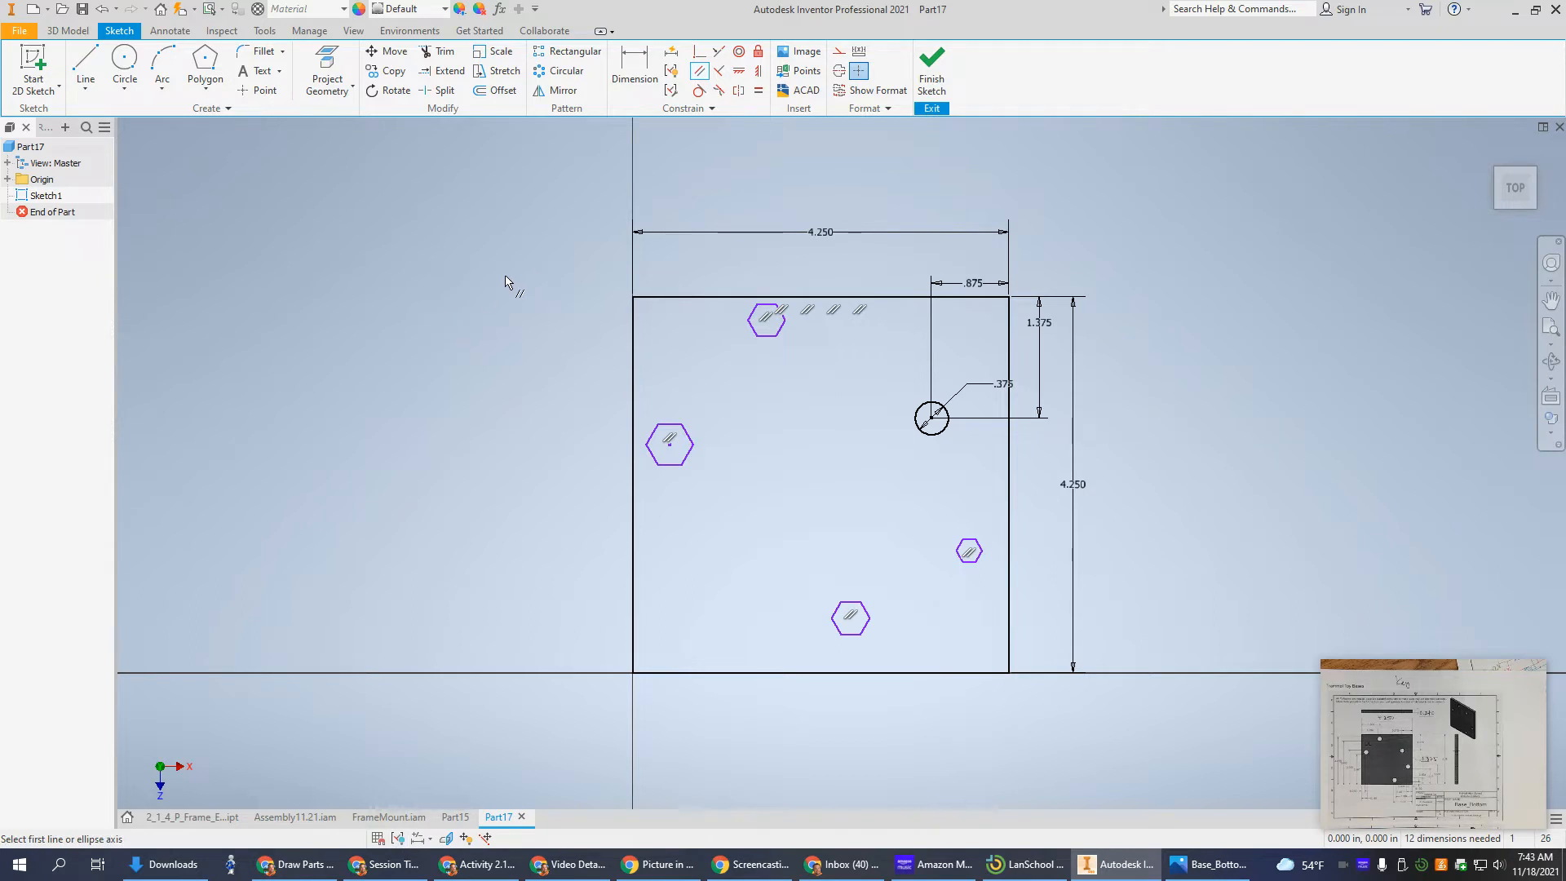
# Step: Dimension the top hexagon's upper side 4.058 in from the square's bottom edge
pyautogui.press('d')
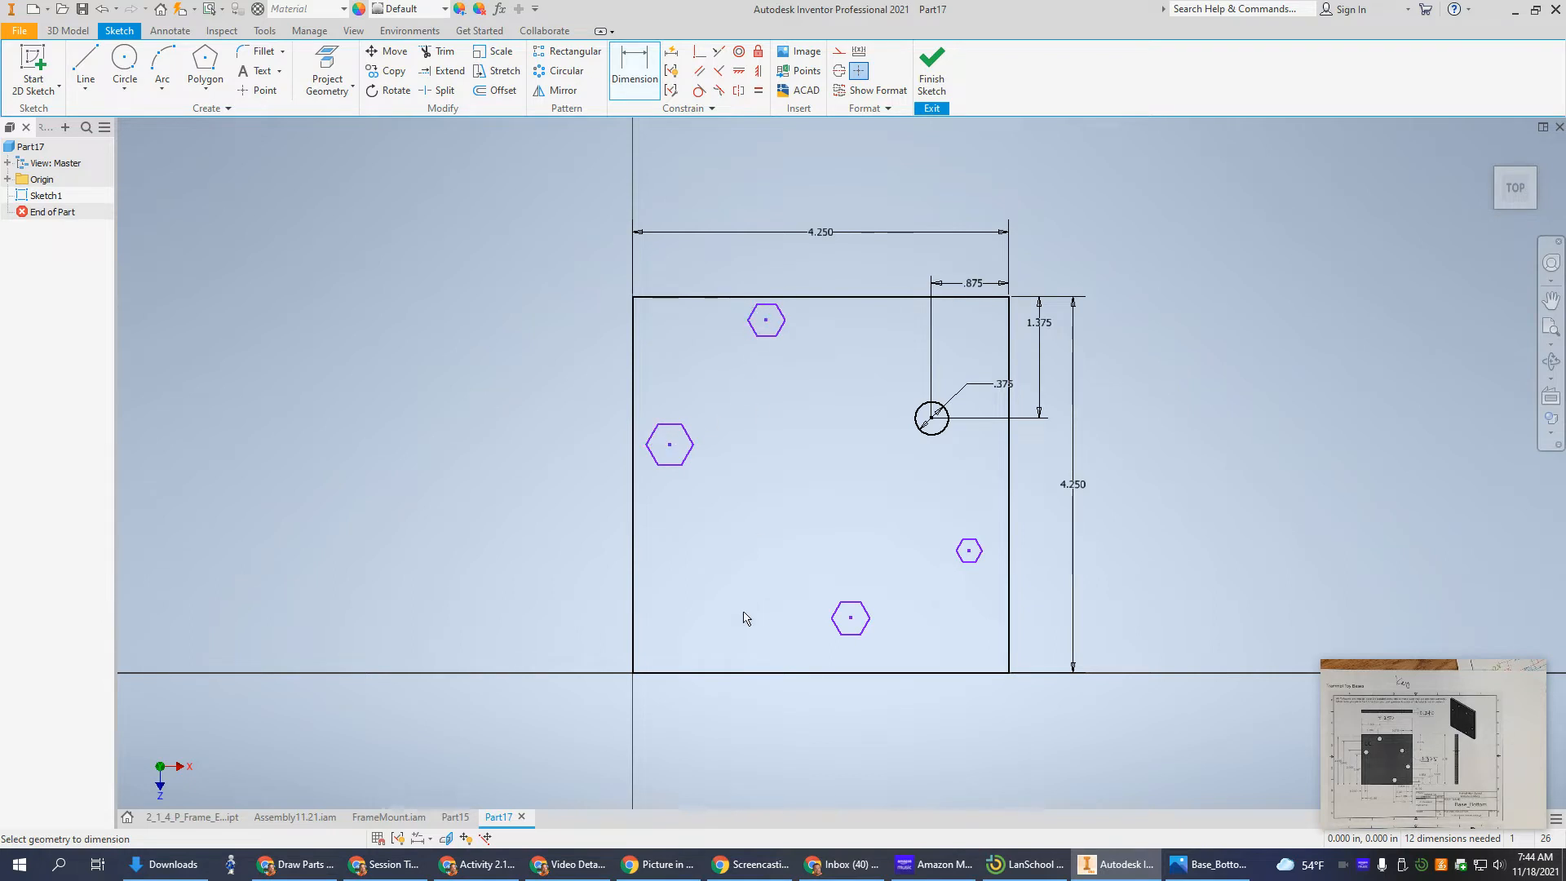
pyautogui.click(767, 314)
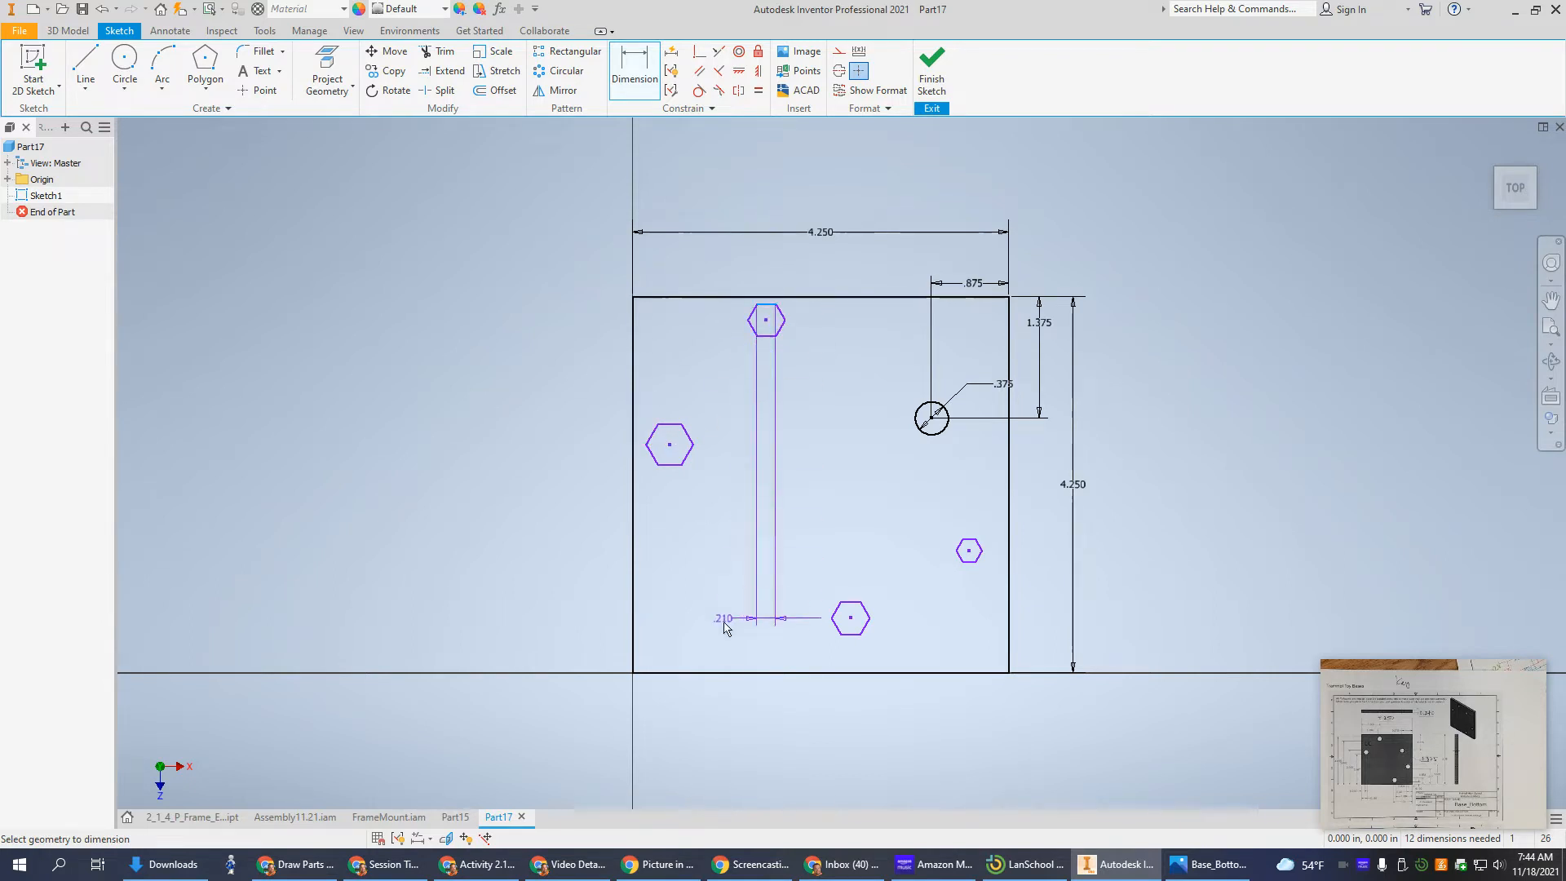
pyautogui.click(730, 673)
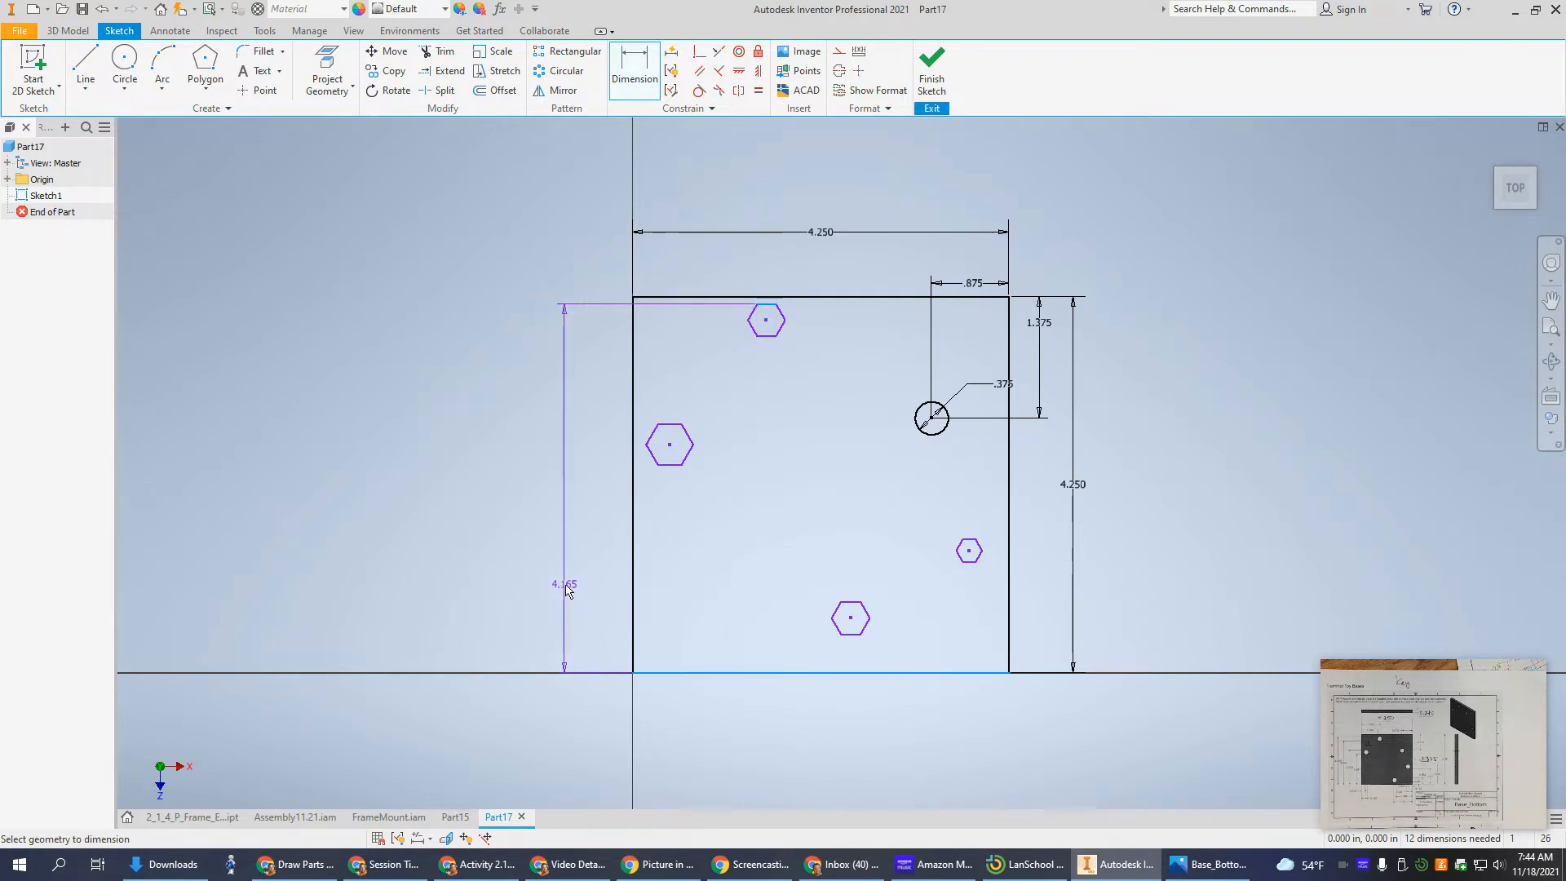
pyautogui.click(454, 575)
pyautogui.write('4.058')
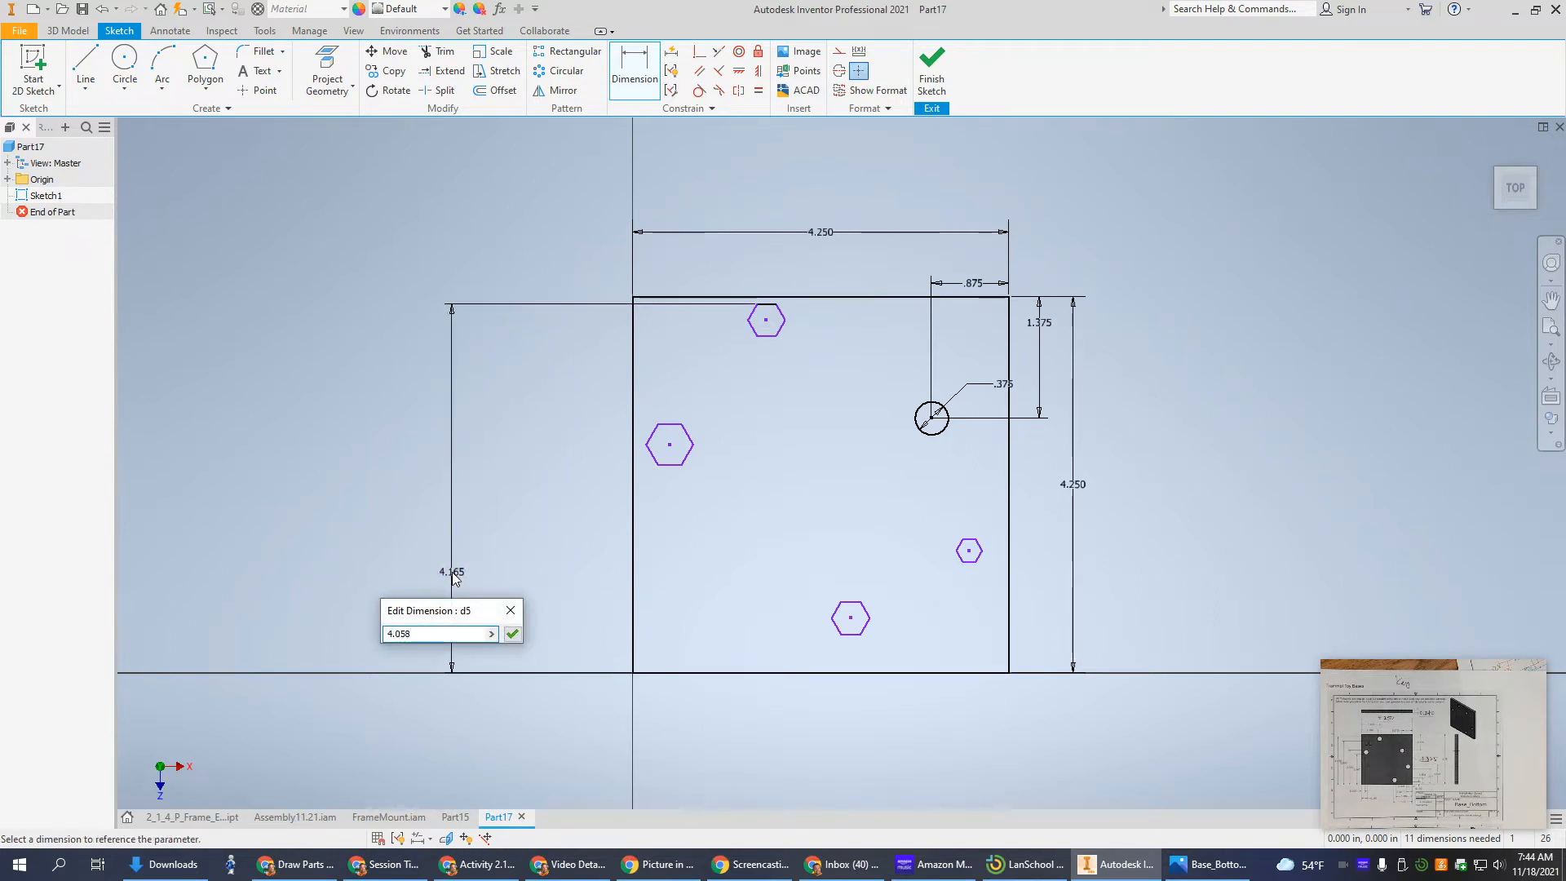
pyautogui.press('Return')
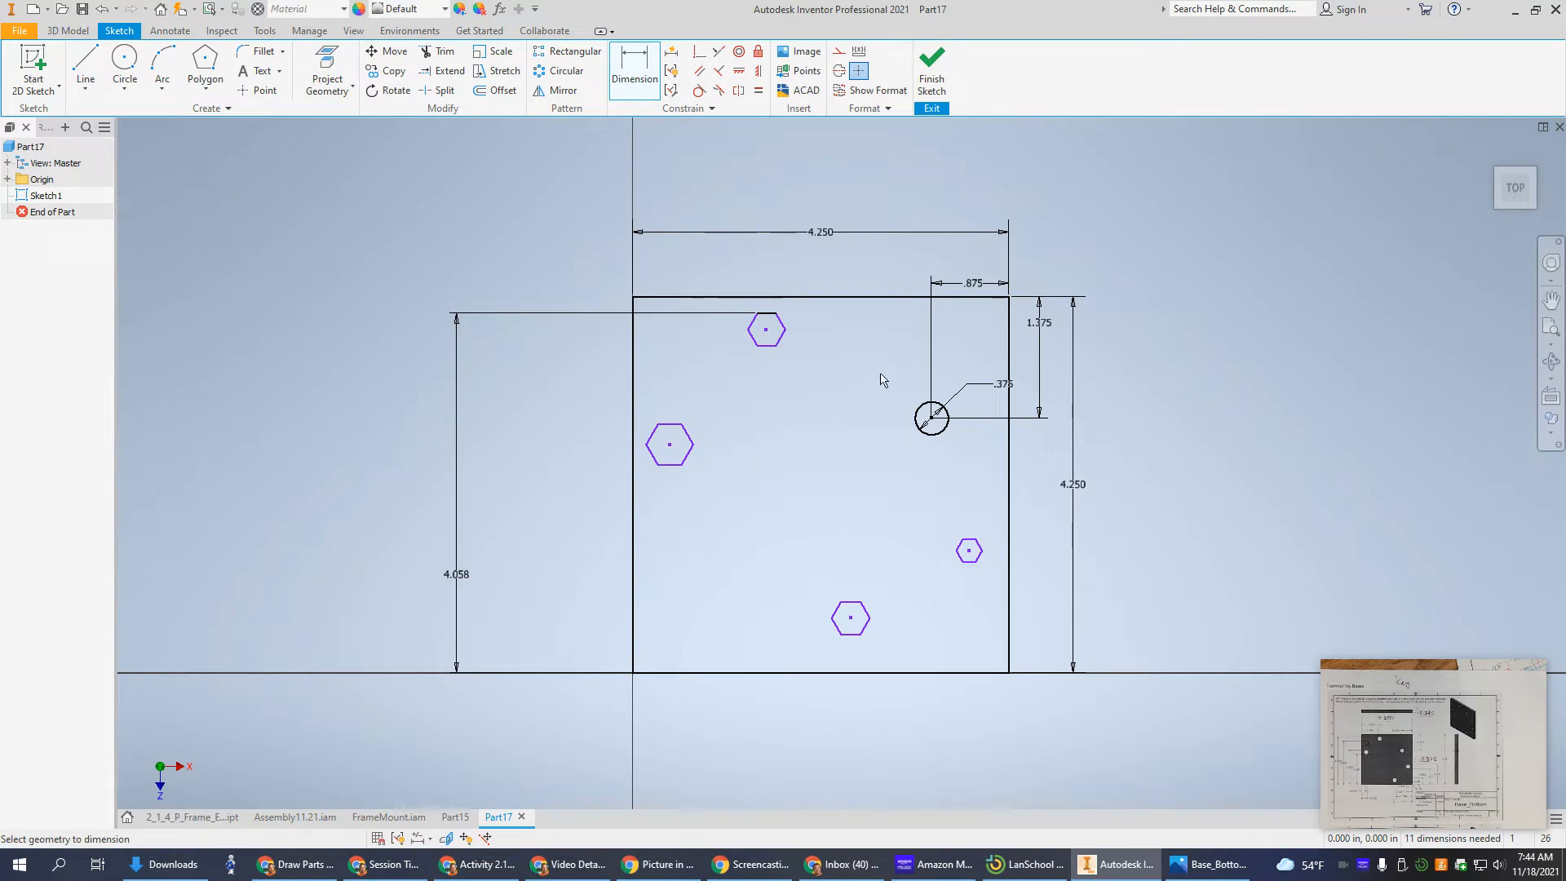
# Step: Dimension the top hexagon's lower side 3.692 in from the square's bottom edge
pyautogui.click(766, 350)
pyautogui.click(747, 674)
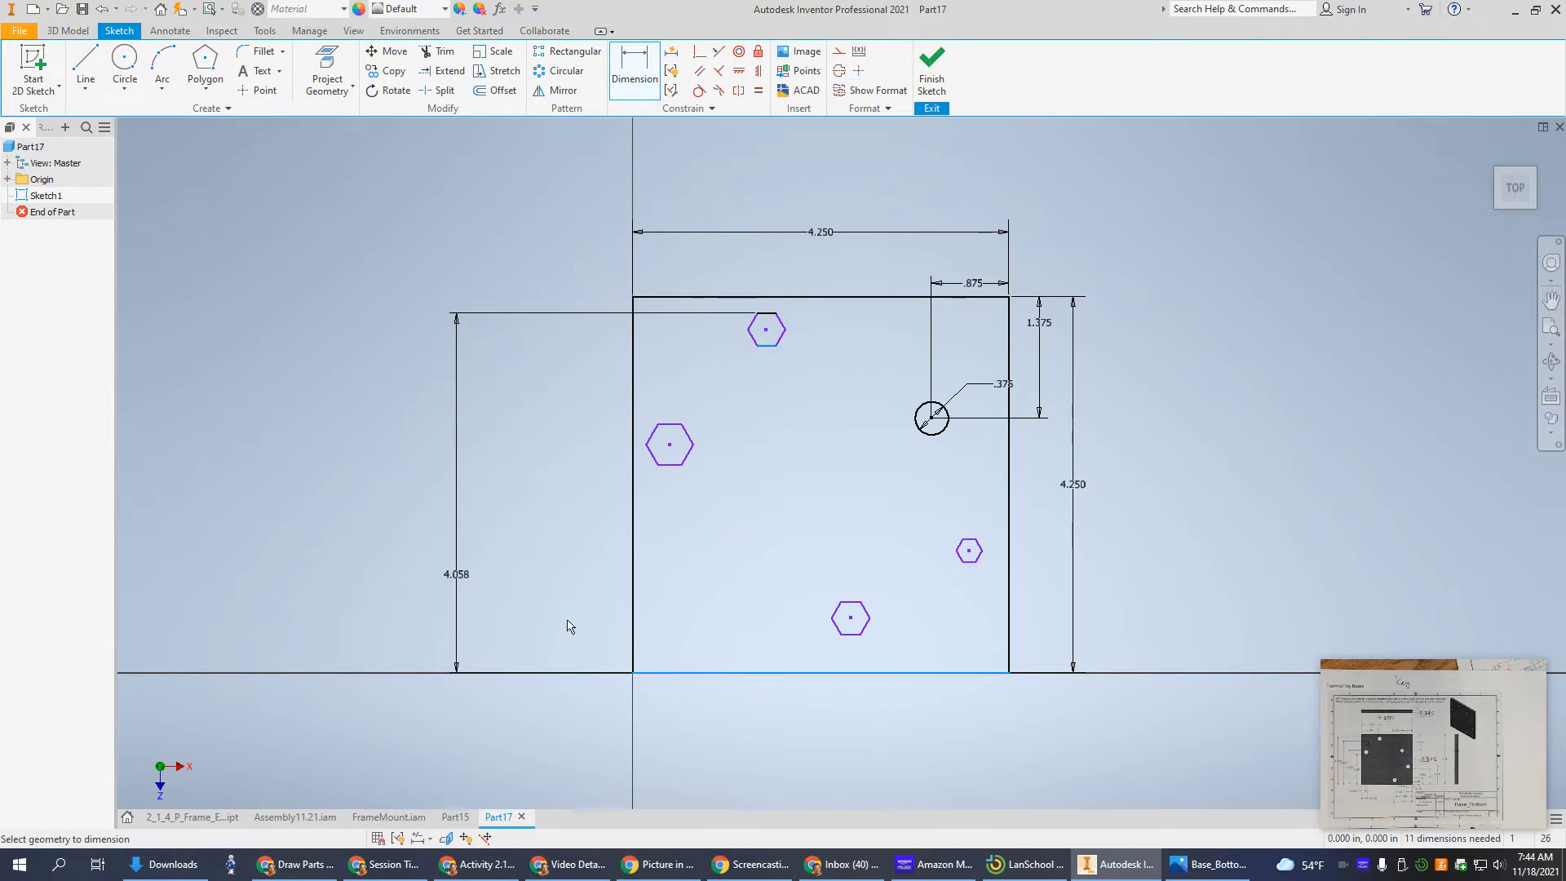
pyautogui.click(493, 624)
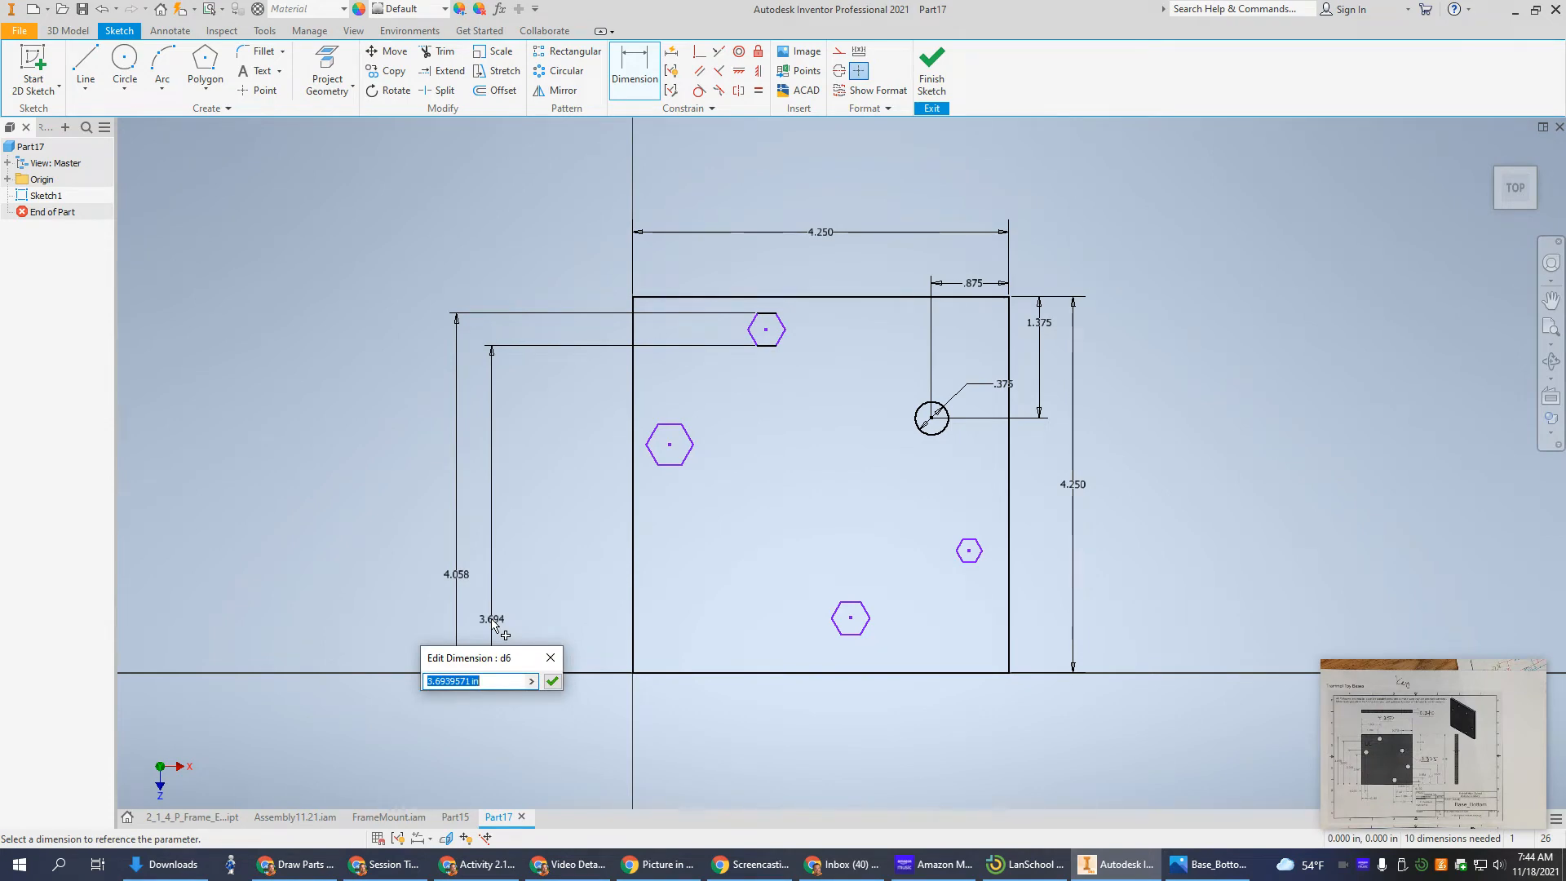
pyautogui.write('3.692')
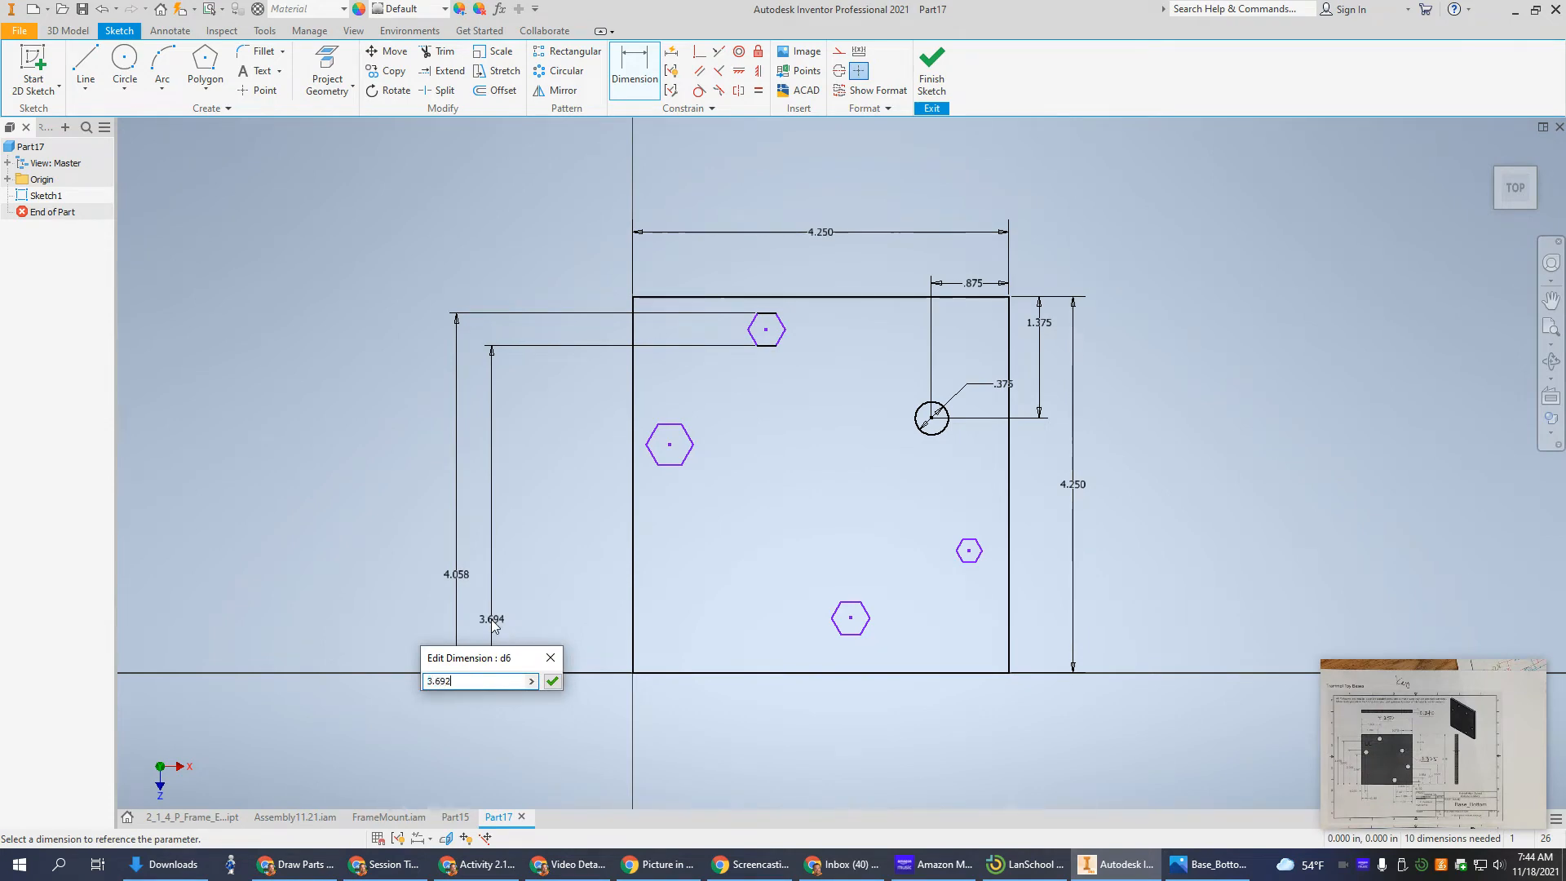
pyautogui.press('Return')
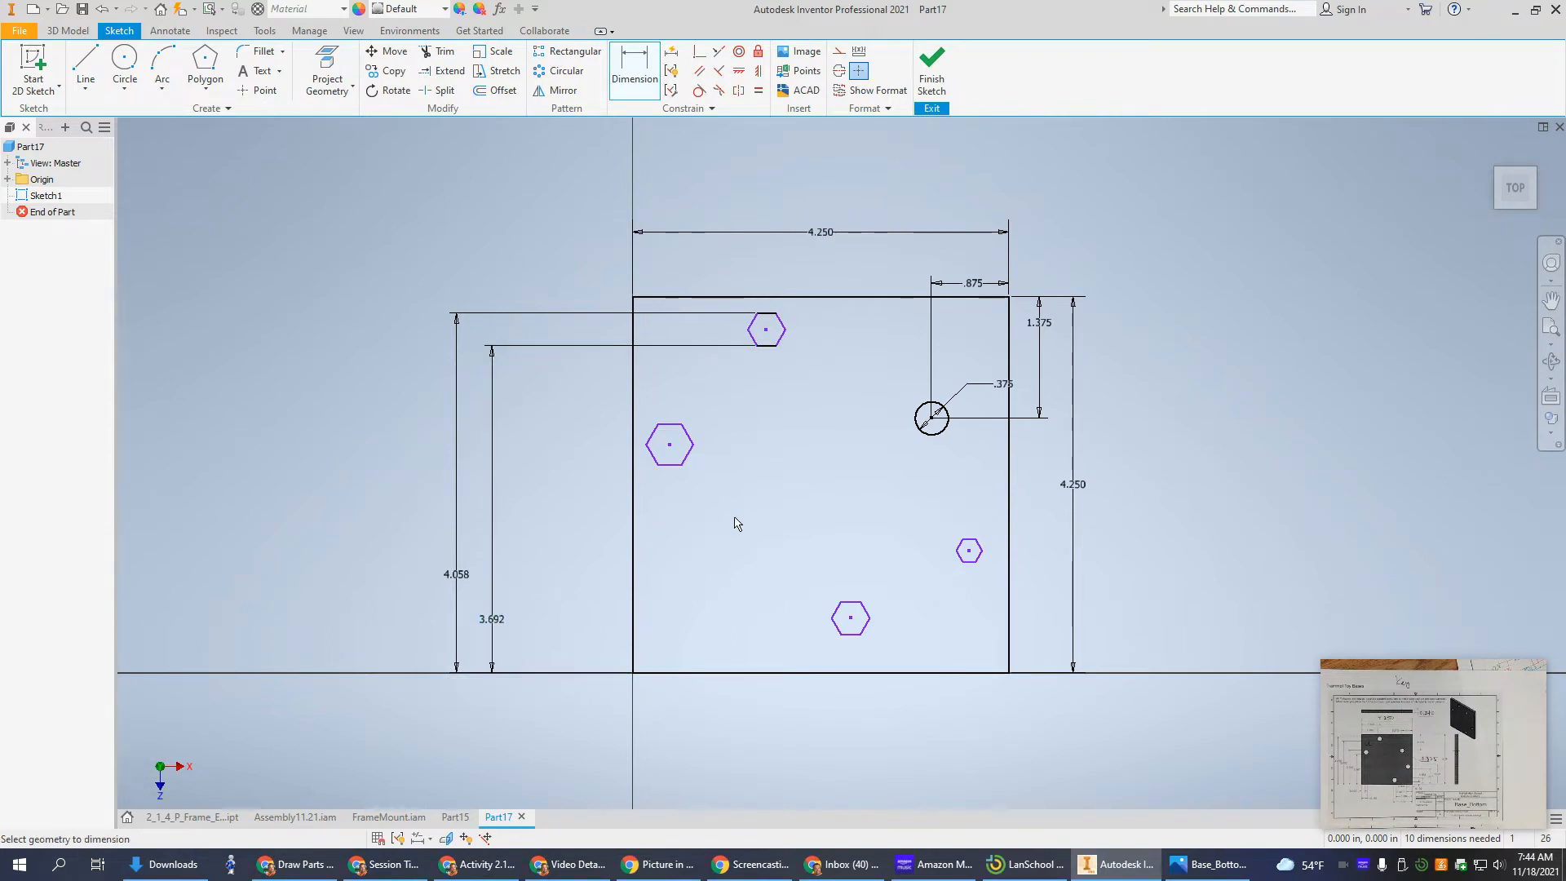
# Step: Dimension the left hexagon's upper side 2.933 in from the square's bottom edge
pyautogui.click(672, 425)
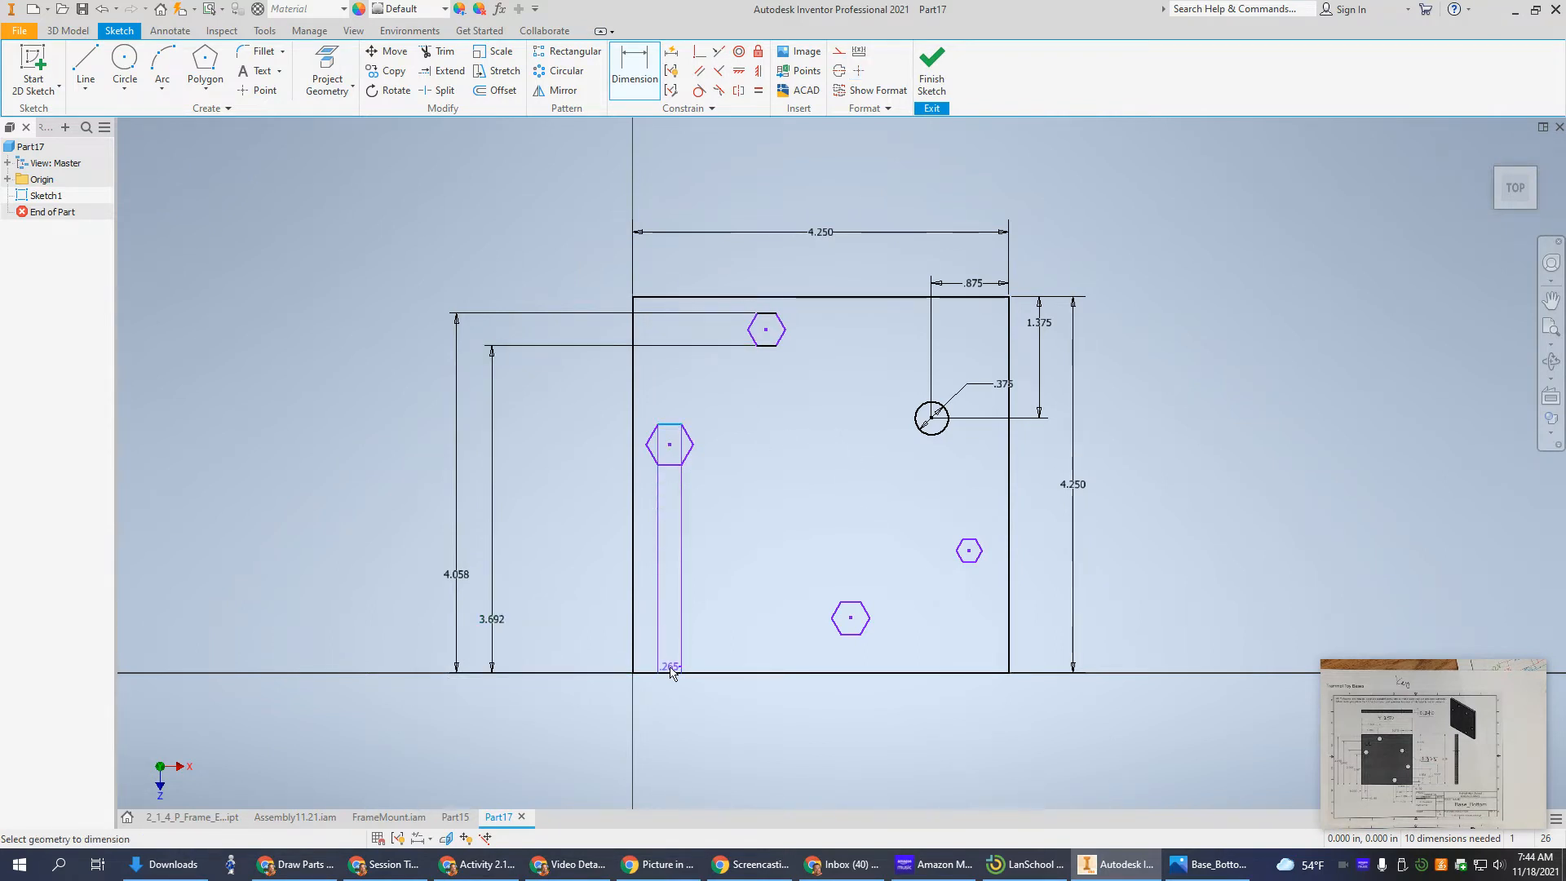
pyautogui.click(673, 673)
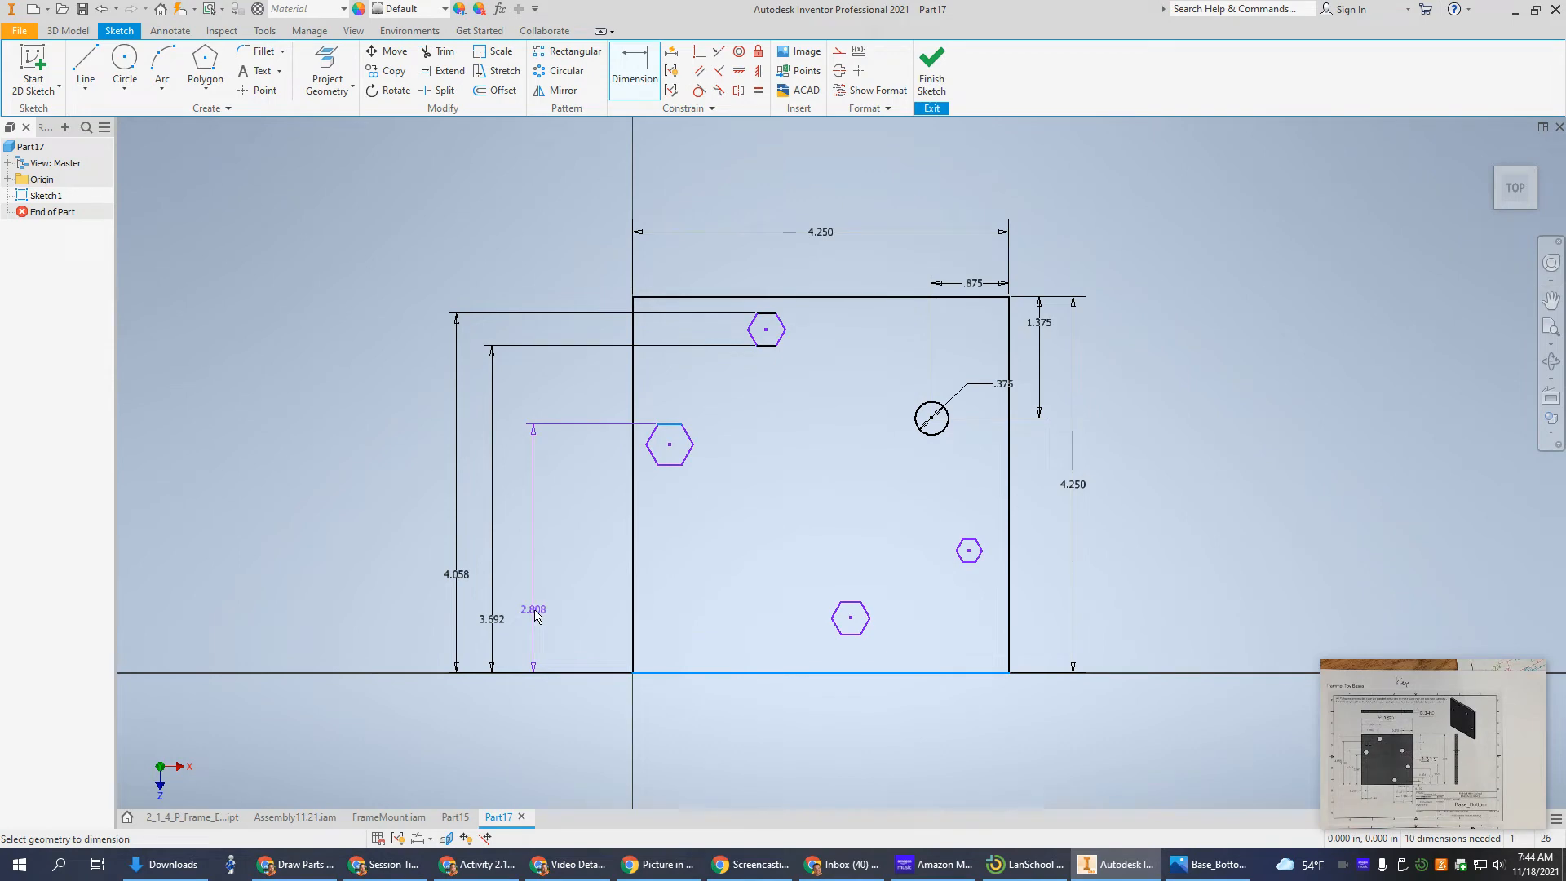
pyautogui.click(536, 613)
pyautogui.write('2.93')
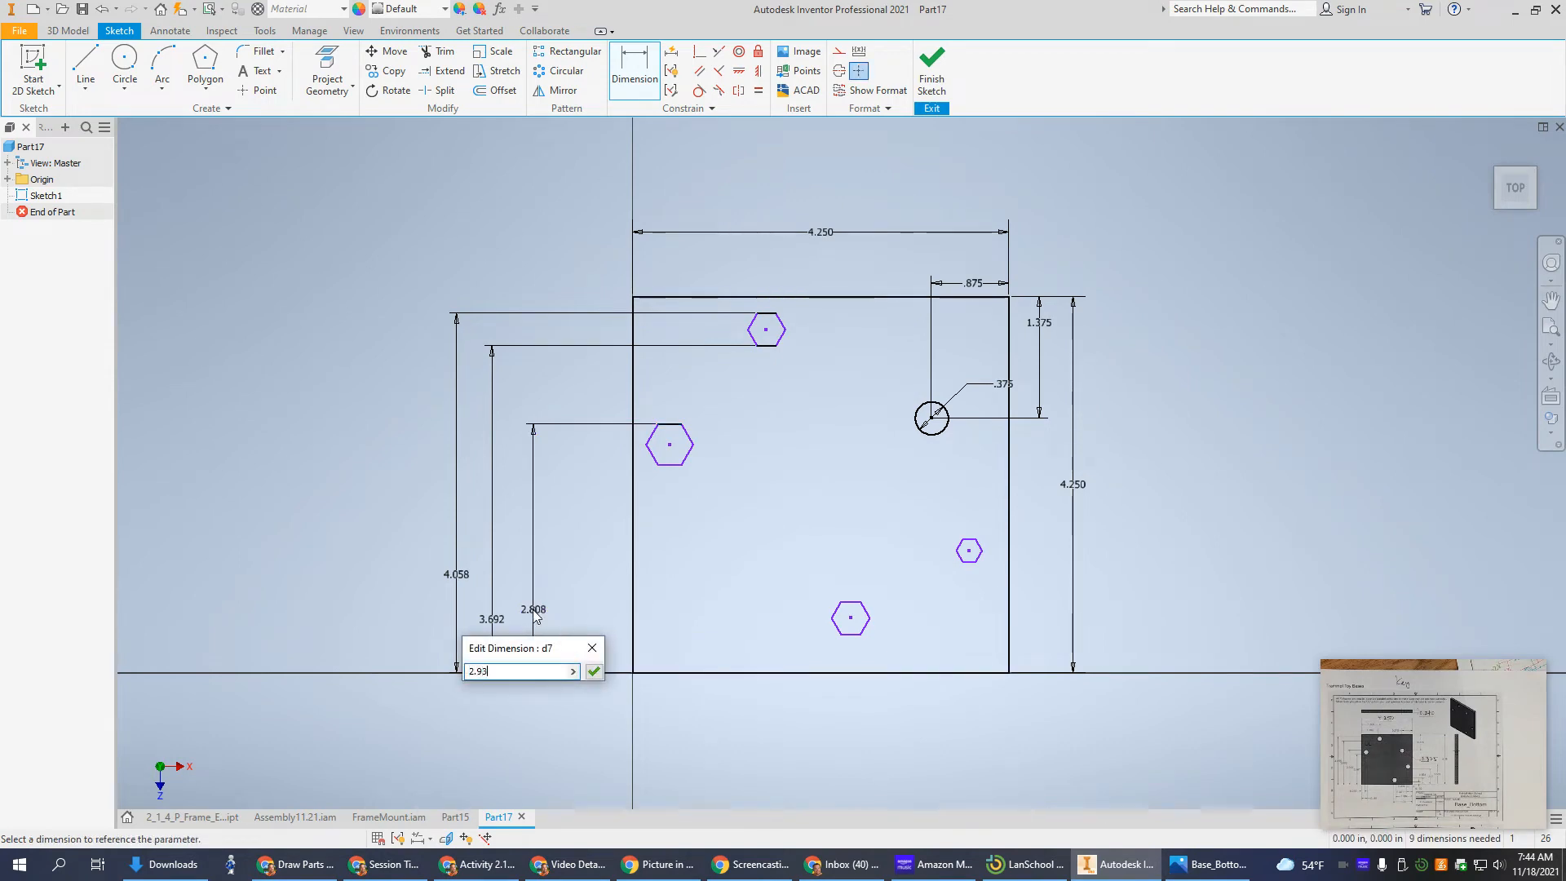
pyautogui.write('3')
pyautogui.press('Return')
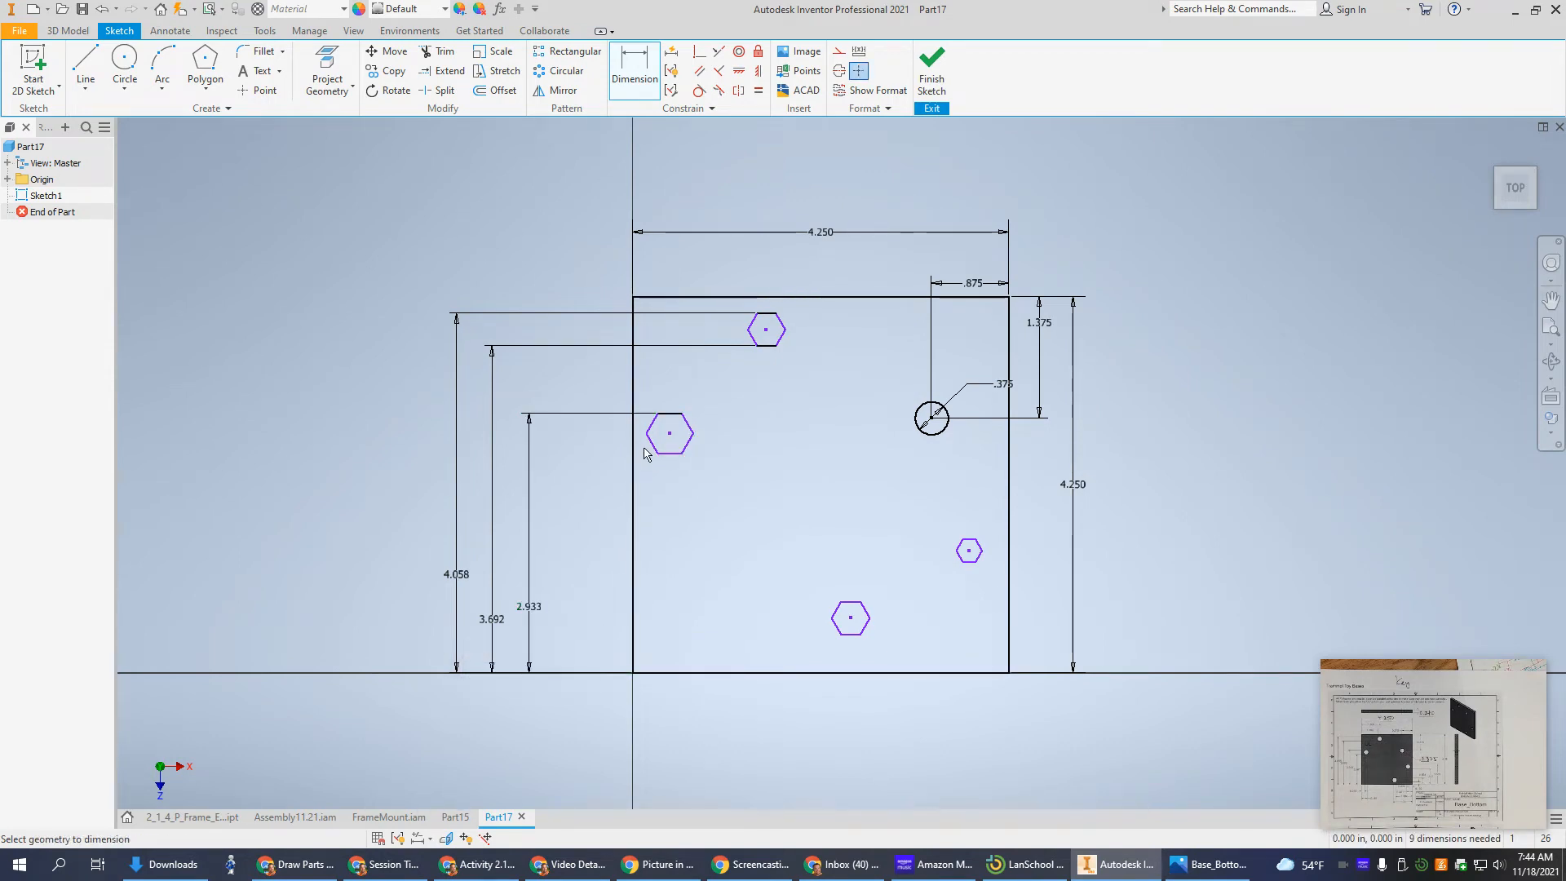
# Step: Dimension the left hexagon's lower side 2.567 in from the square's bottom edge
pyautogui.click(662, 454)
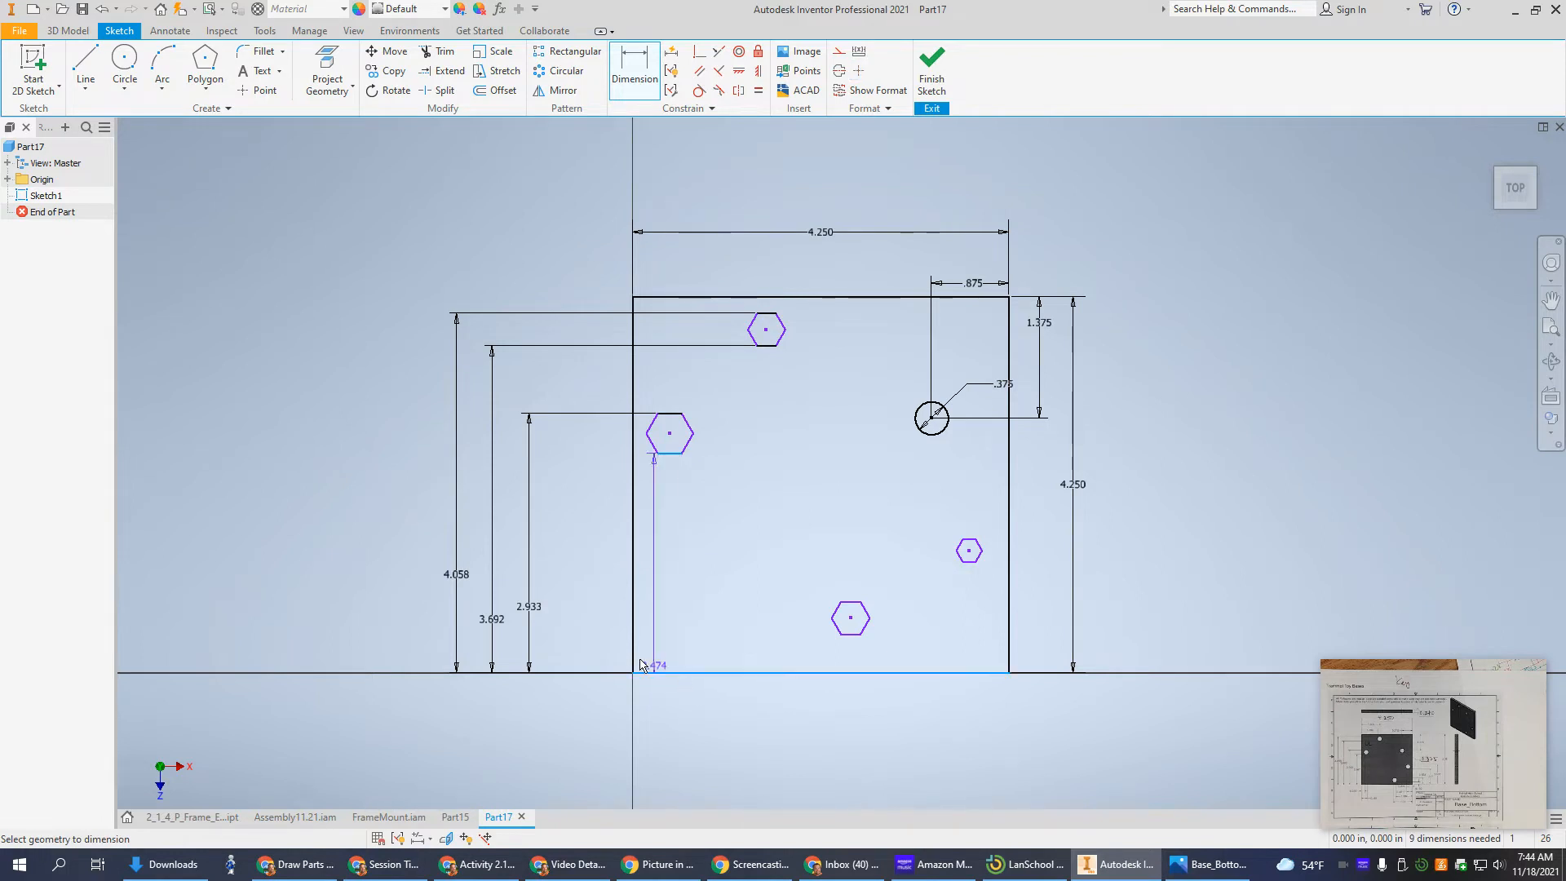
pyautogui.click(569, 649)
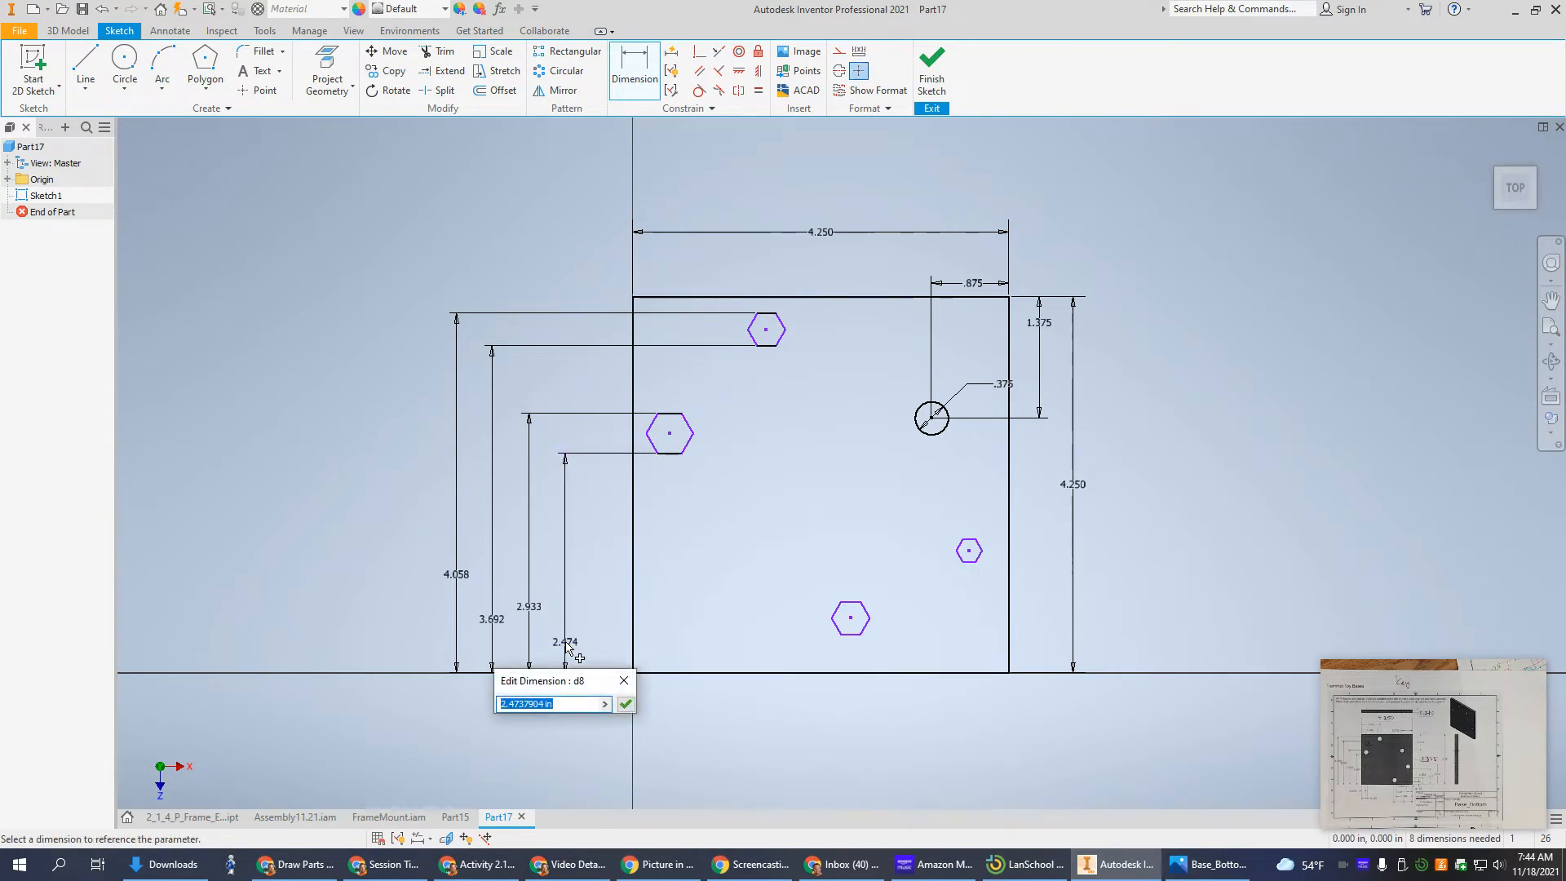
pyautogui.write('2.567')
pyautogui.press('Return')
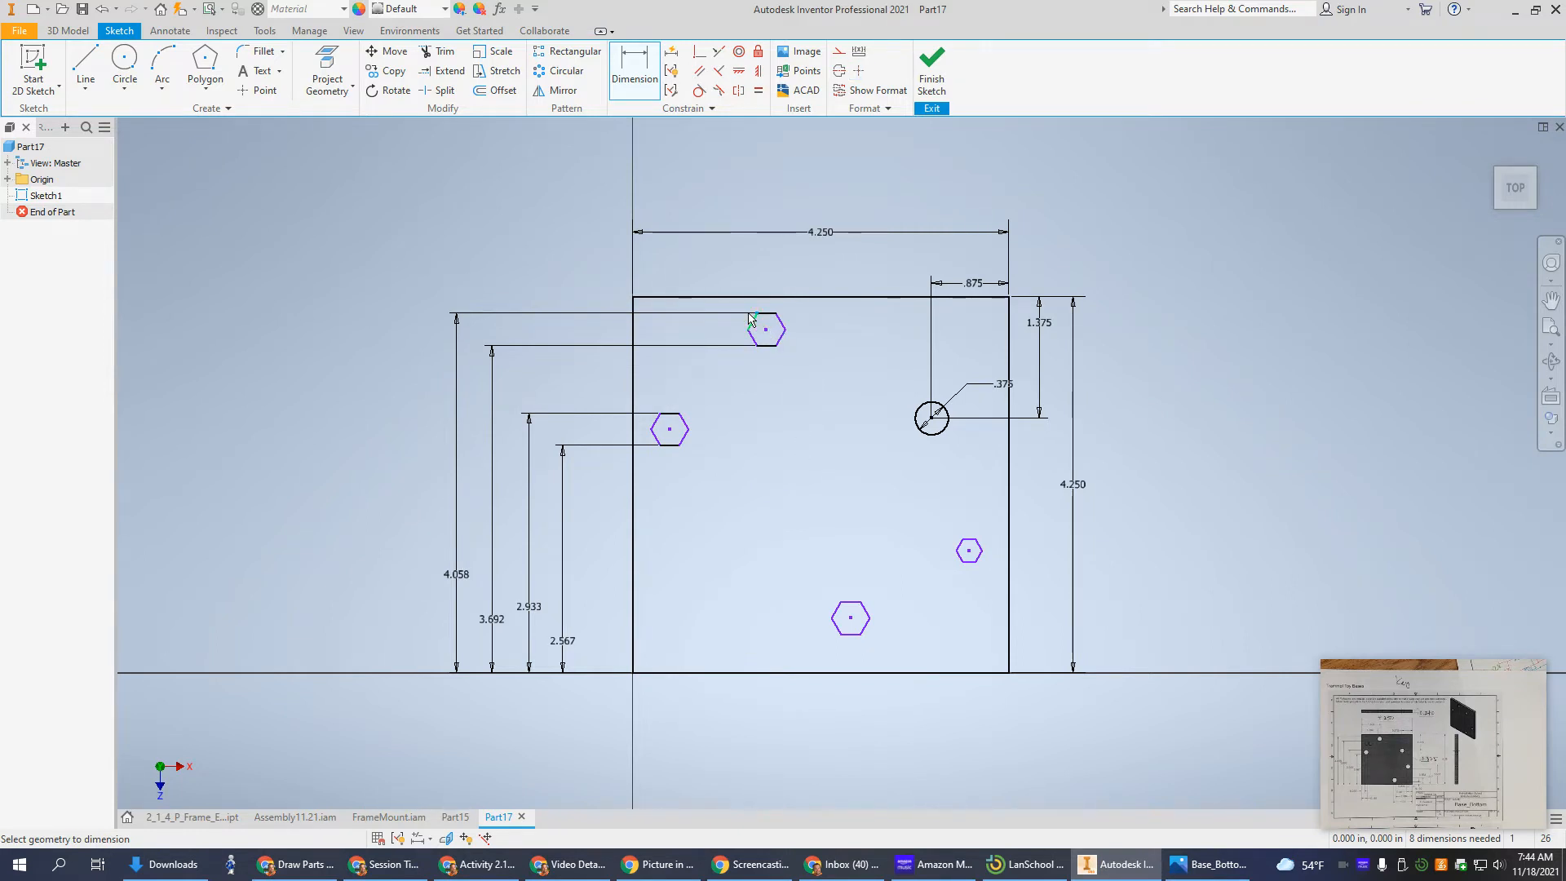
# Step: Dimension the top hexagon's upper-left vertex 1.394 in from the square's left edge
pyautogui.click(633, 334)
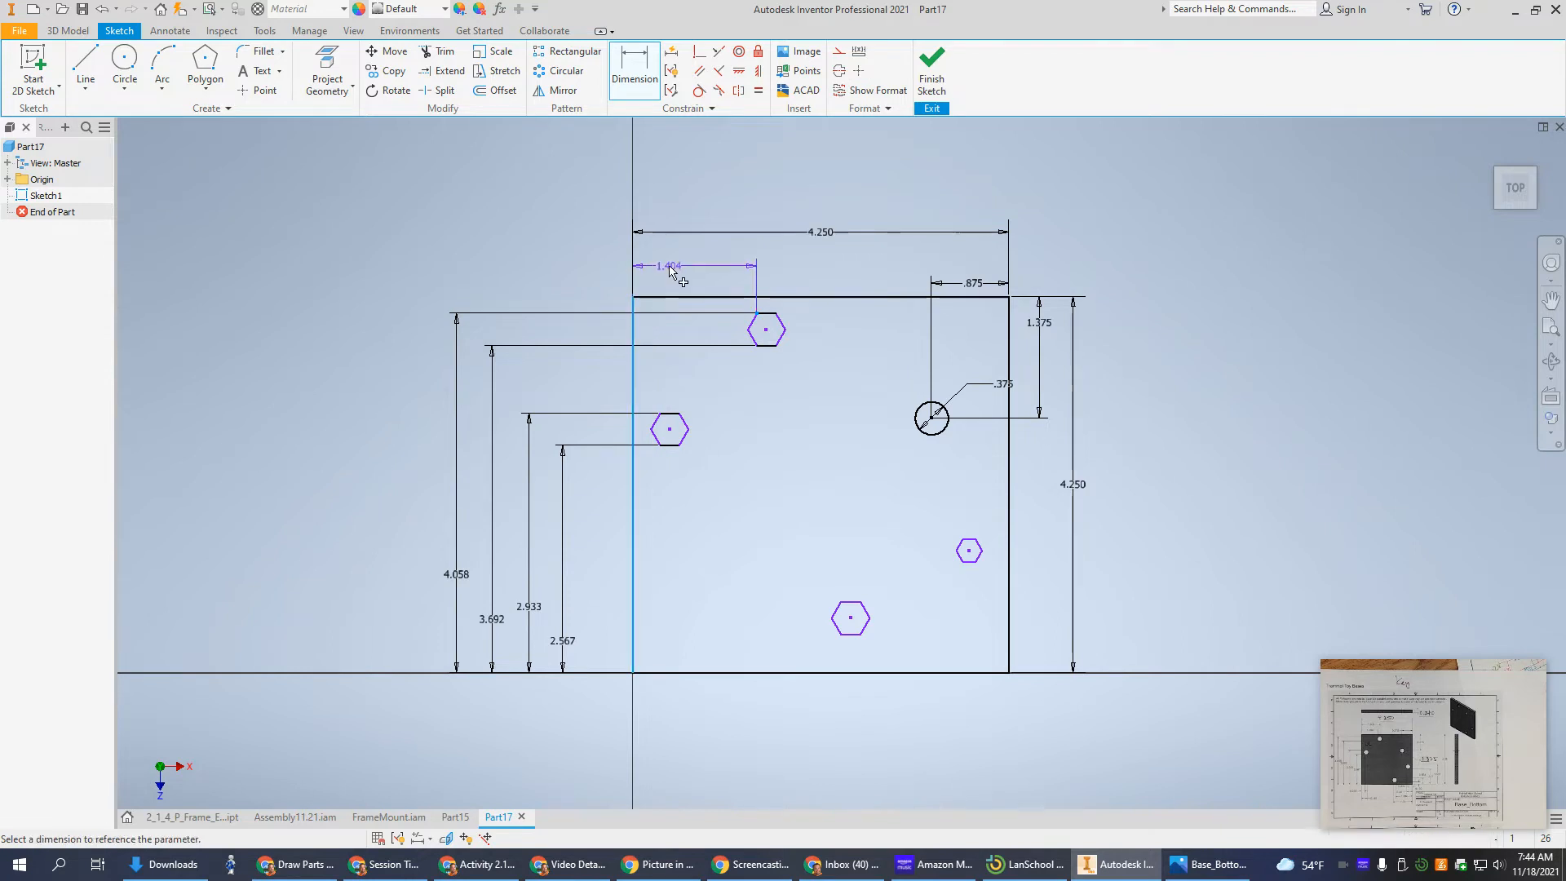
pyautogui.click(670, 272)
pyautogui.write('1.394')
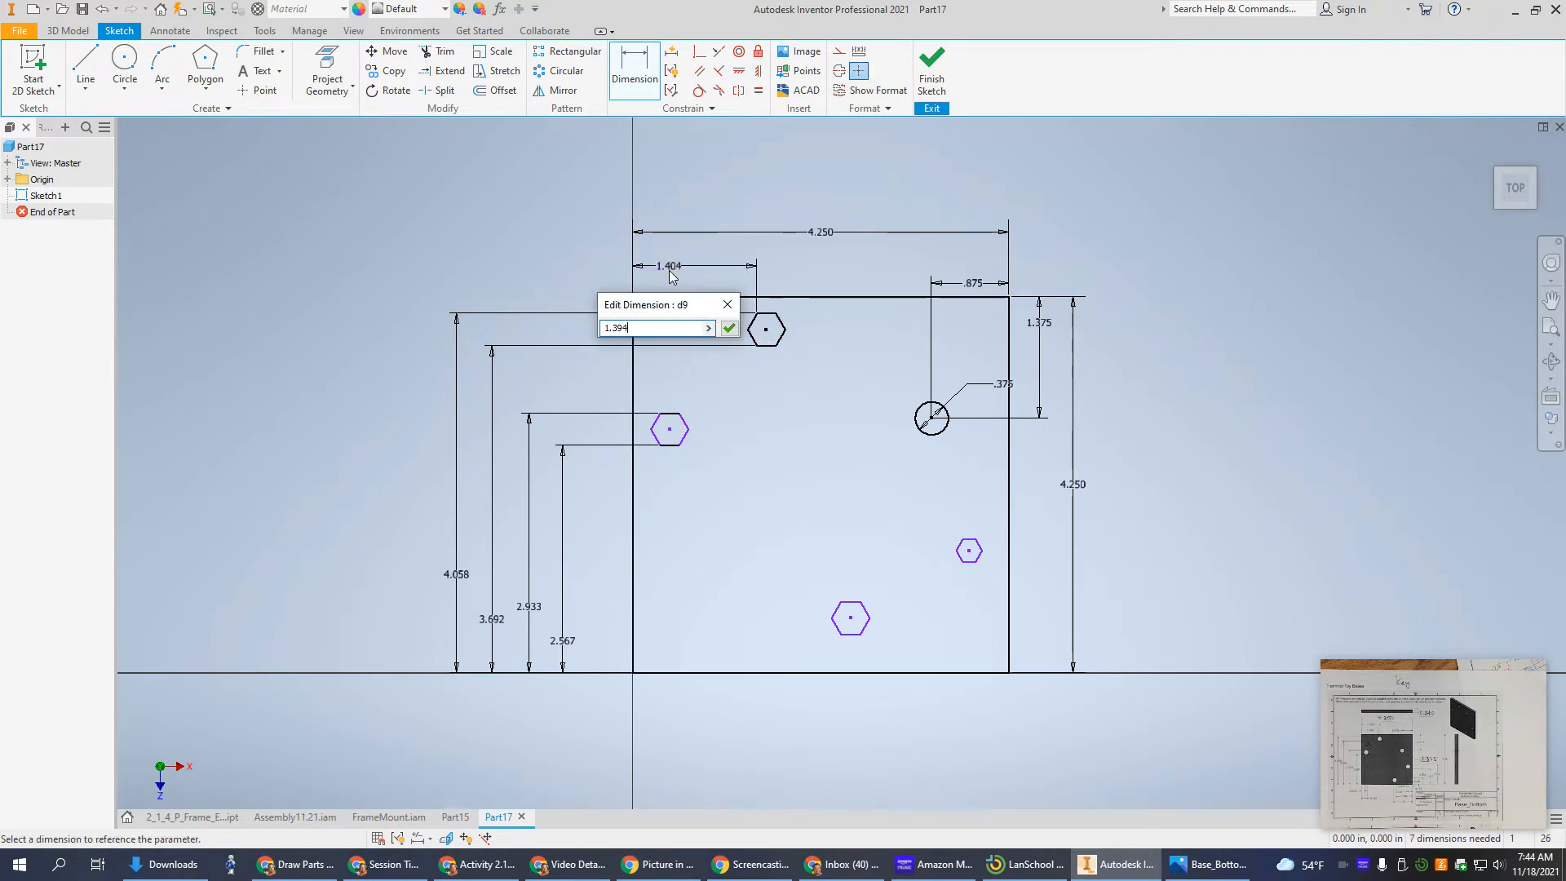
pyautogui.press('Return')
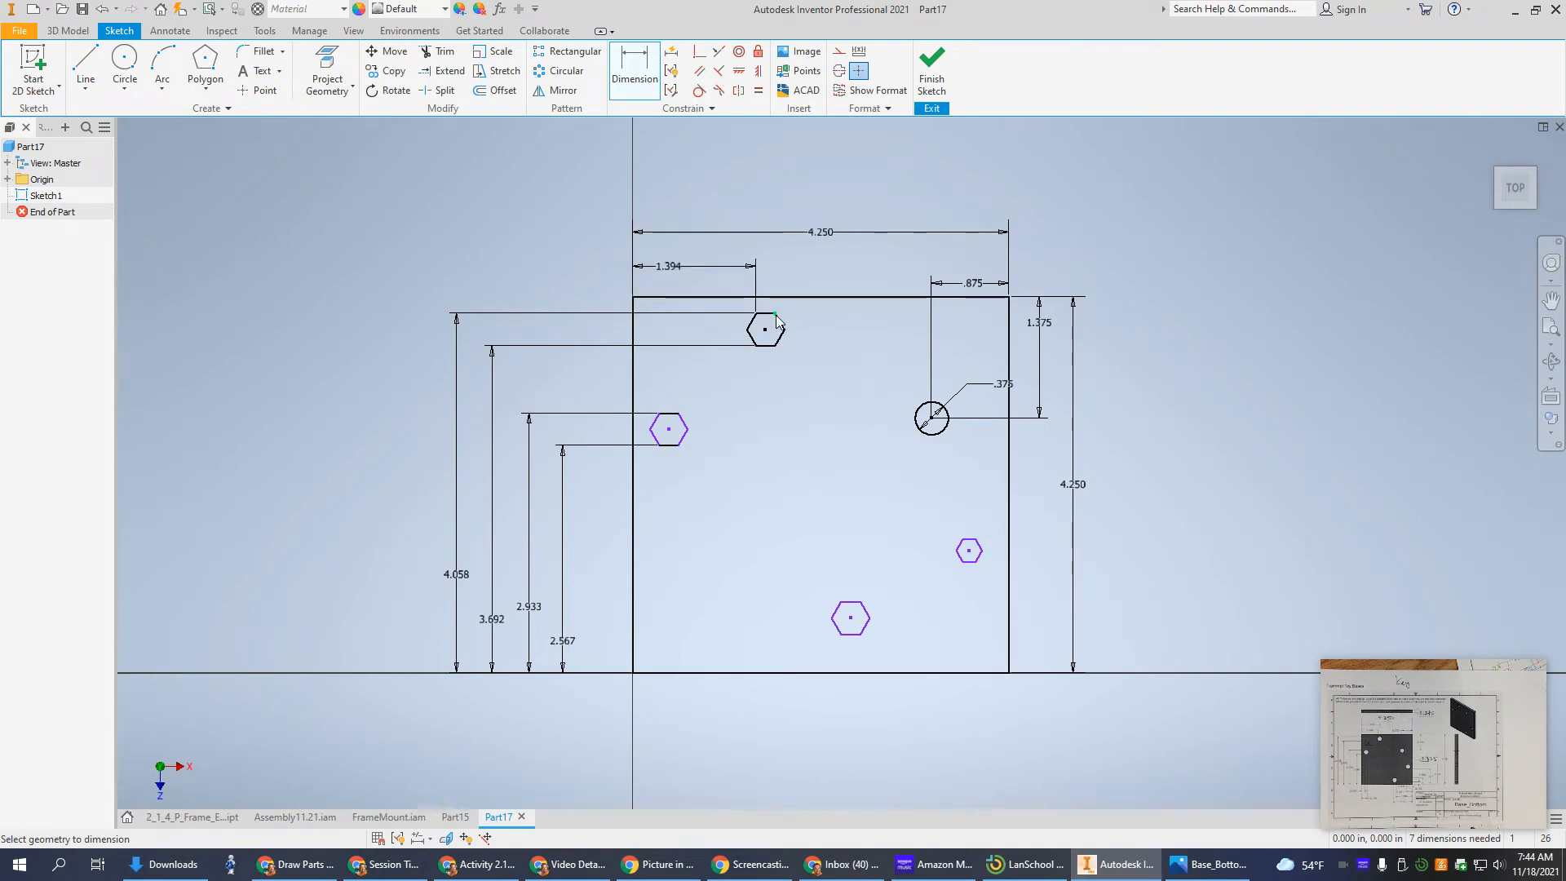
pyautogui.click(635, 341)
pyautogui.click(695, 253)
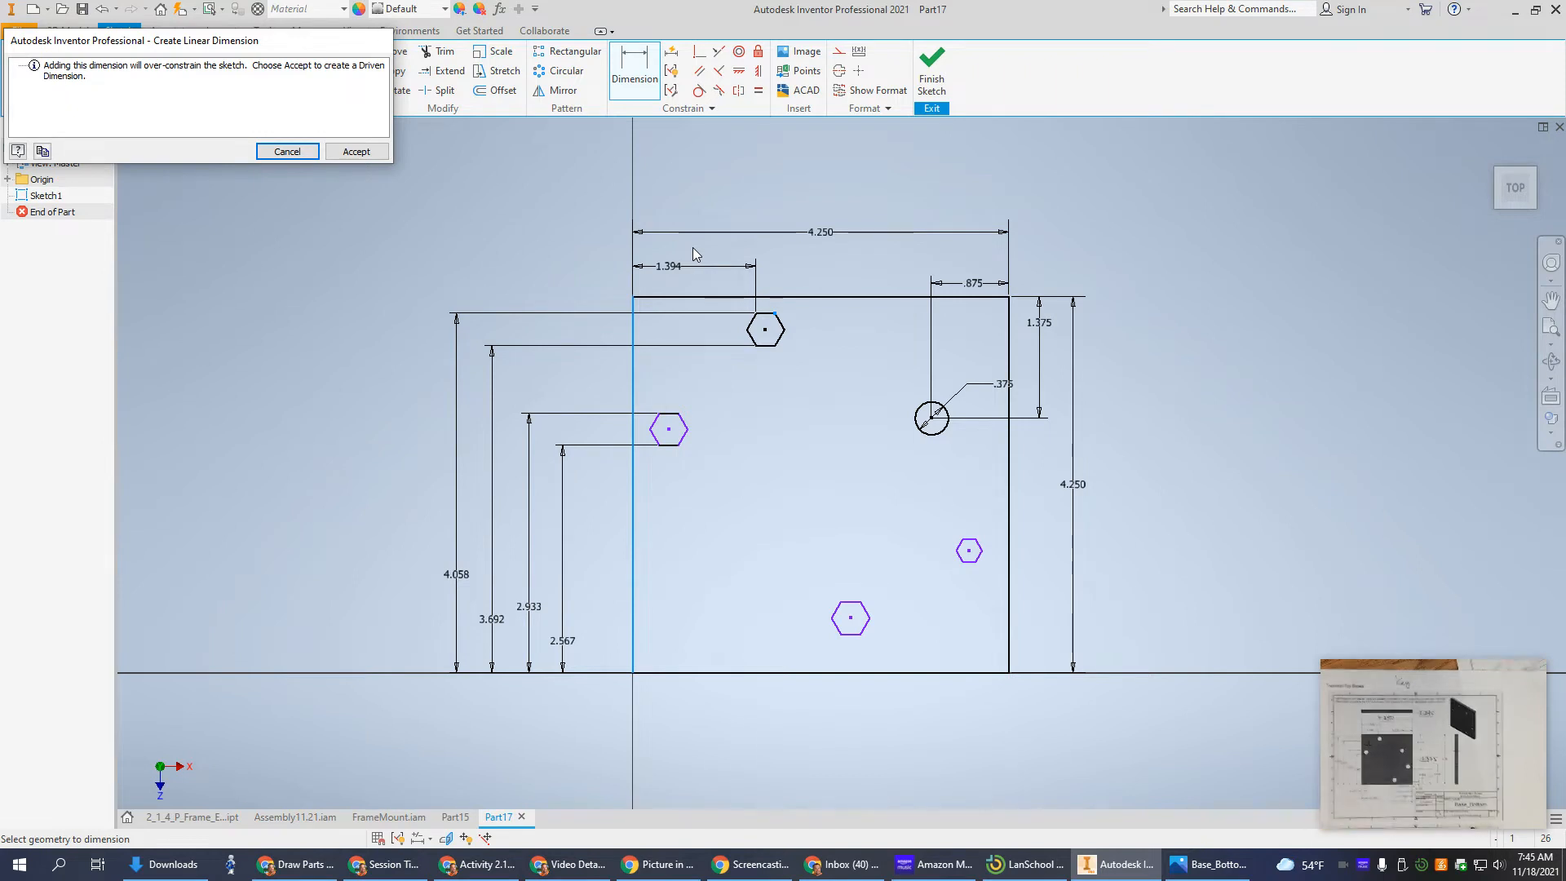
pyautogui.click(309, 155)
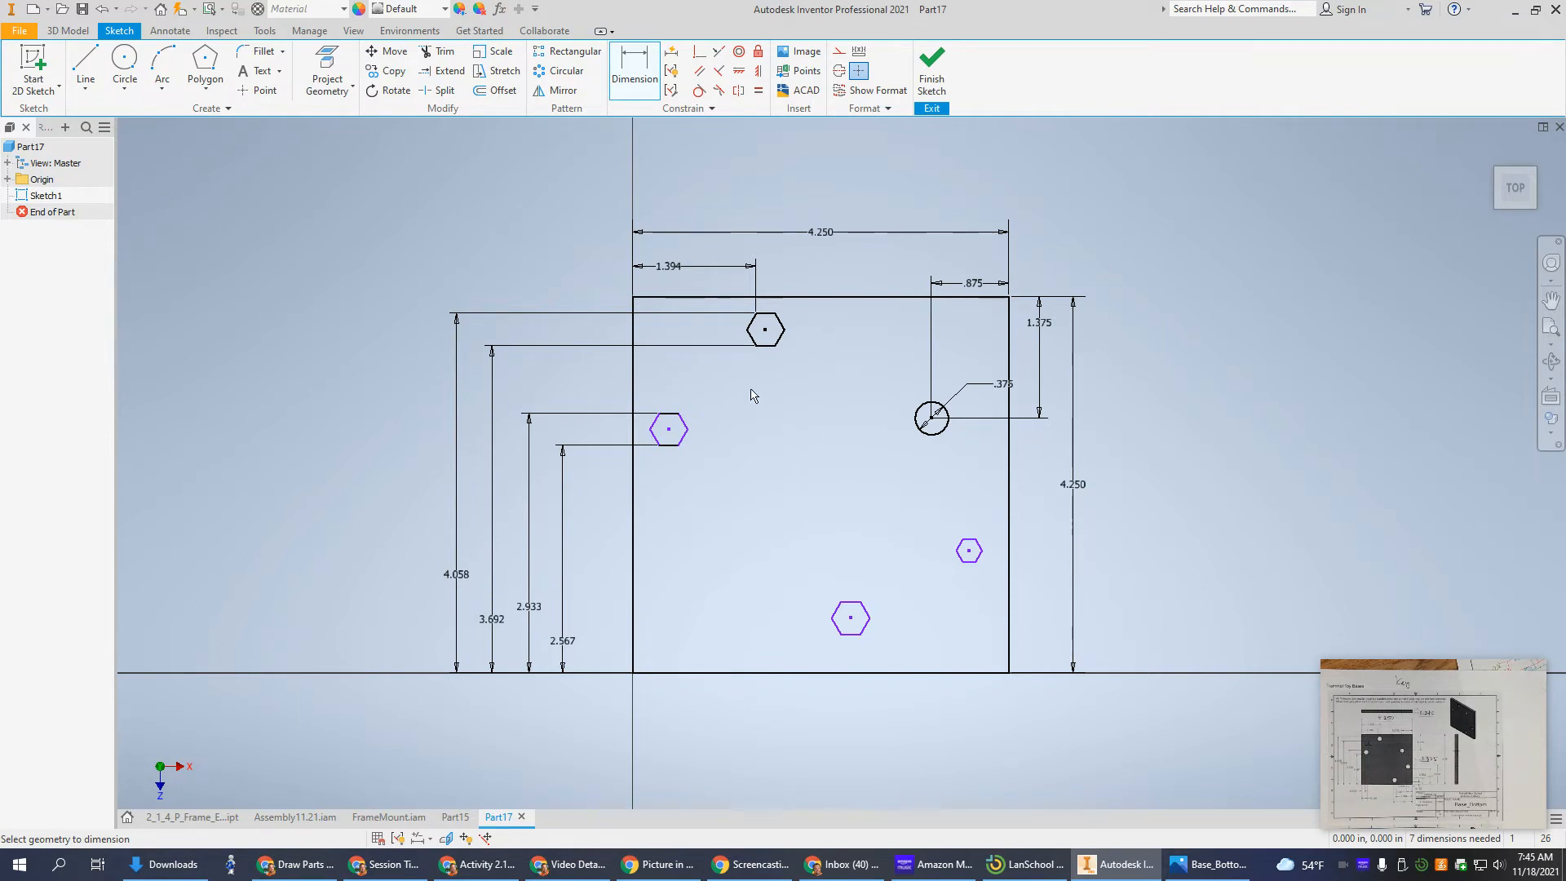
# Step: Dimension the left hexagon's lower-left vertex 0.269 in from the square's left edge
pyautogui.click(662, 448)
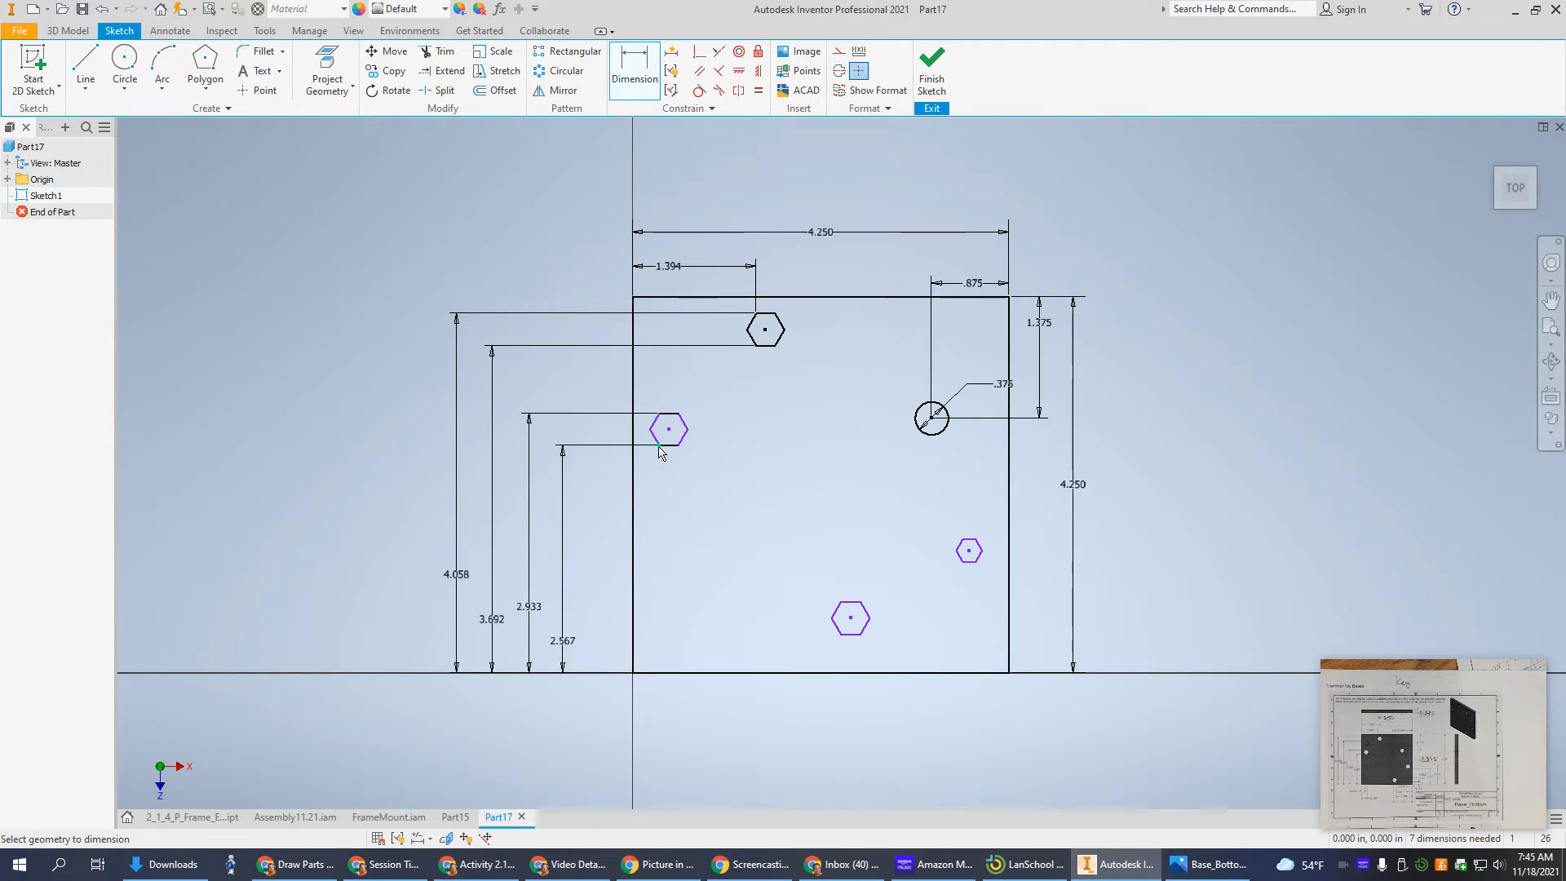
pyautogui.click(635, 546)
pyautogui.click(649, 714)
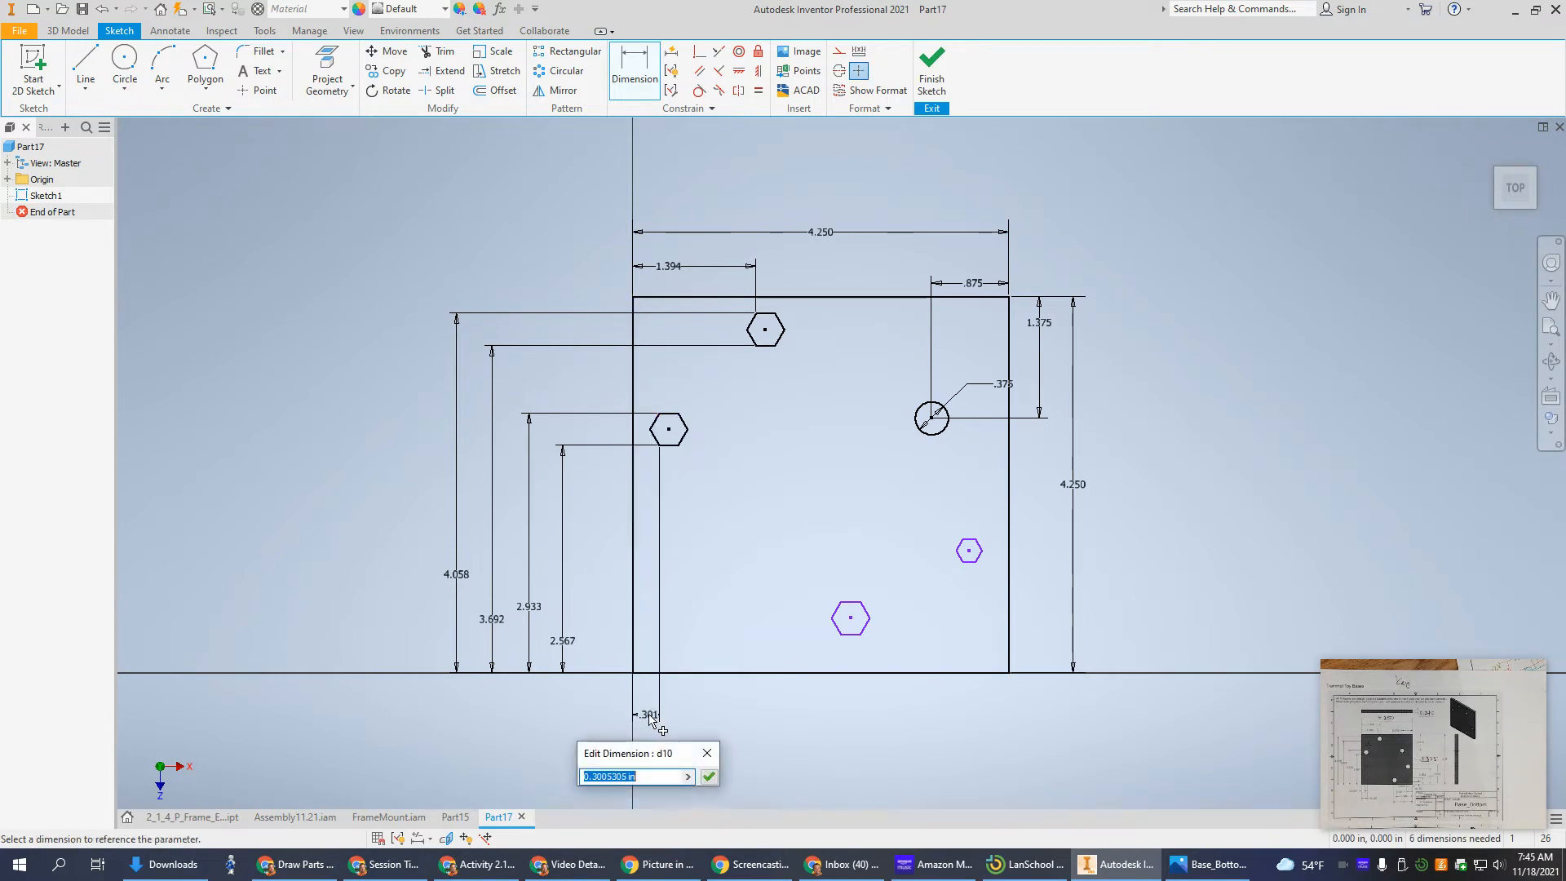
pyautogui.write('.269')
pyautogui.press('Return')
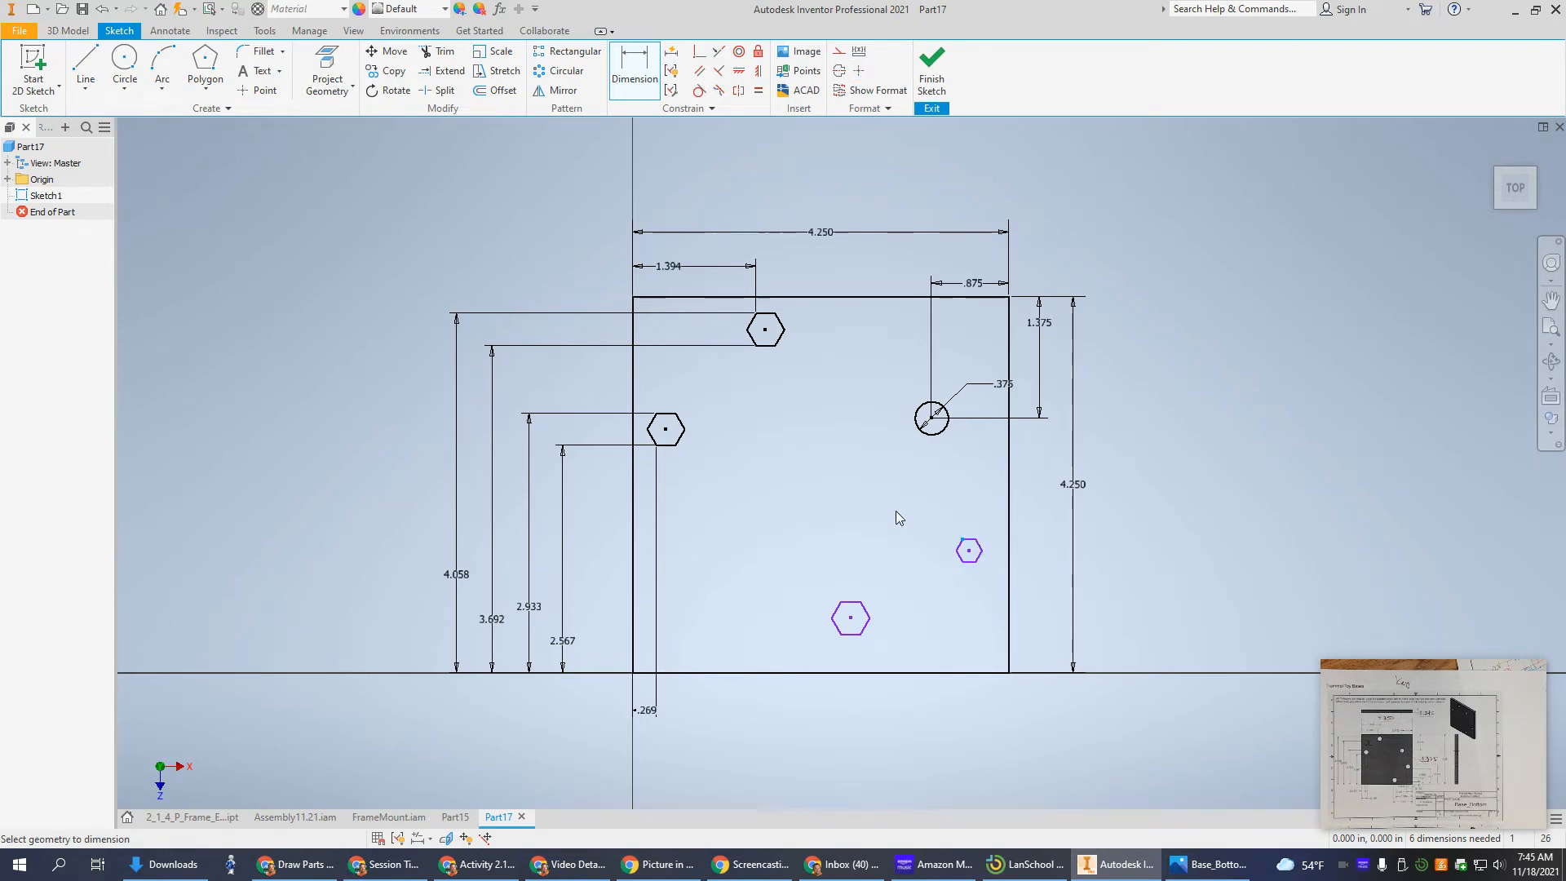
# Step: Dimension the right hexagon's upper side 1.683 in from the square's bottom edge
pyautogui.scroll(3, 948, 556)
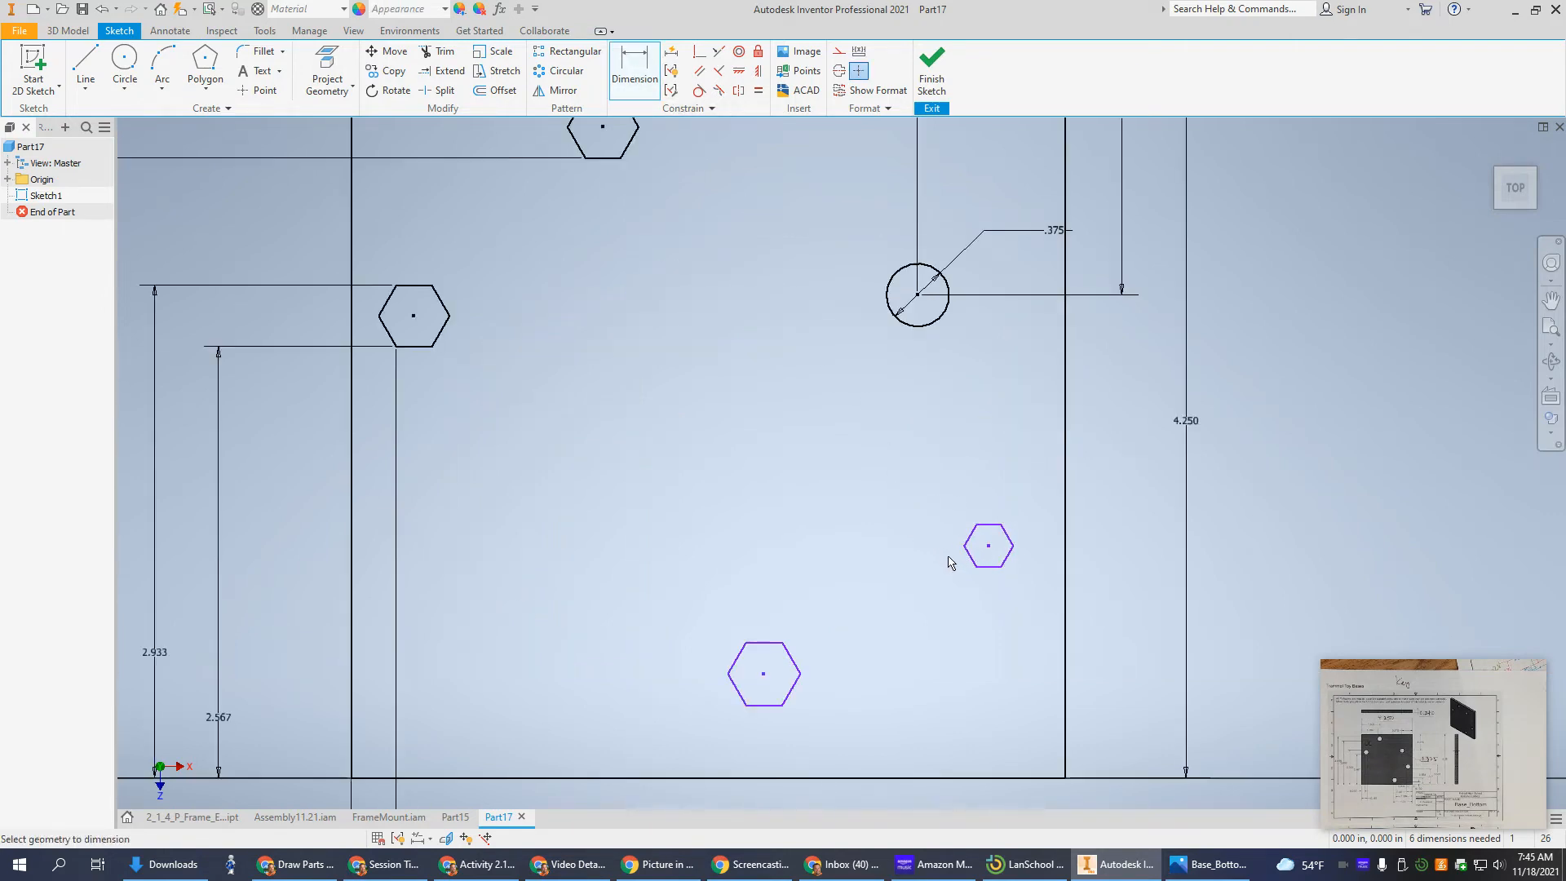
pyautogui.click(990, 527)
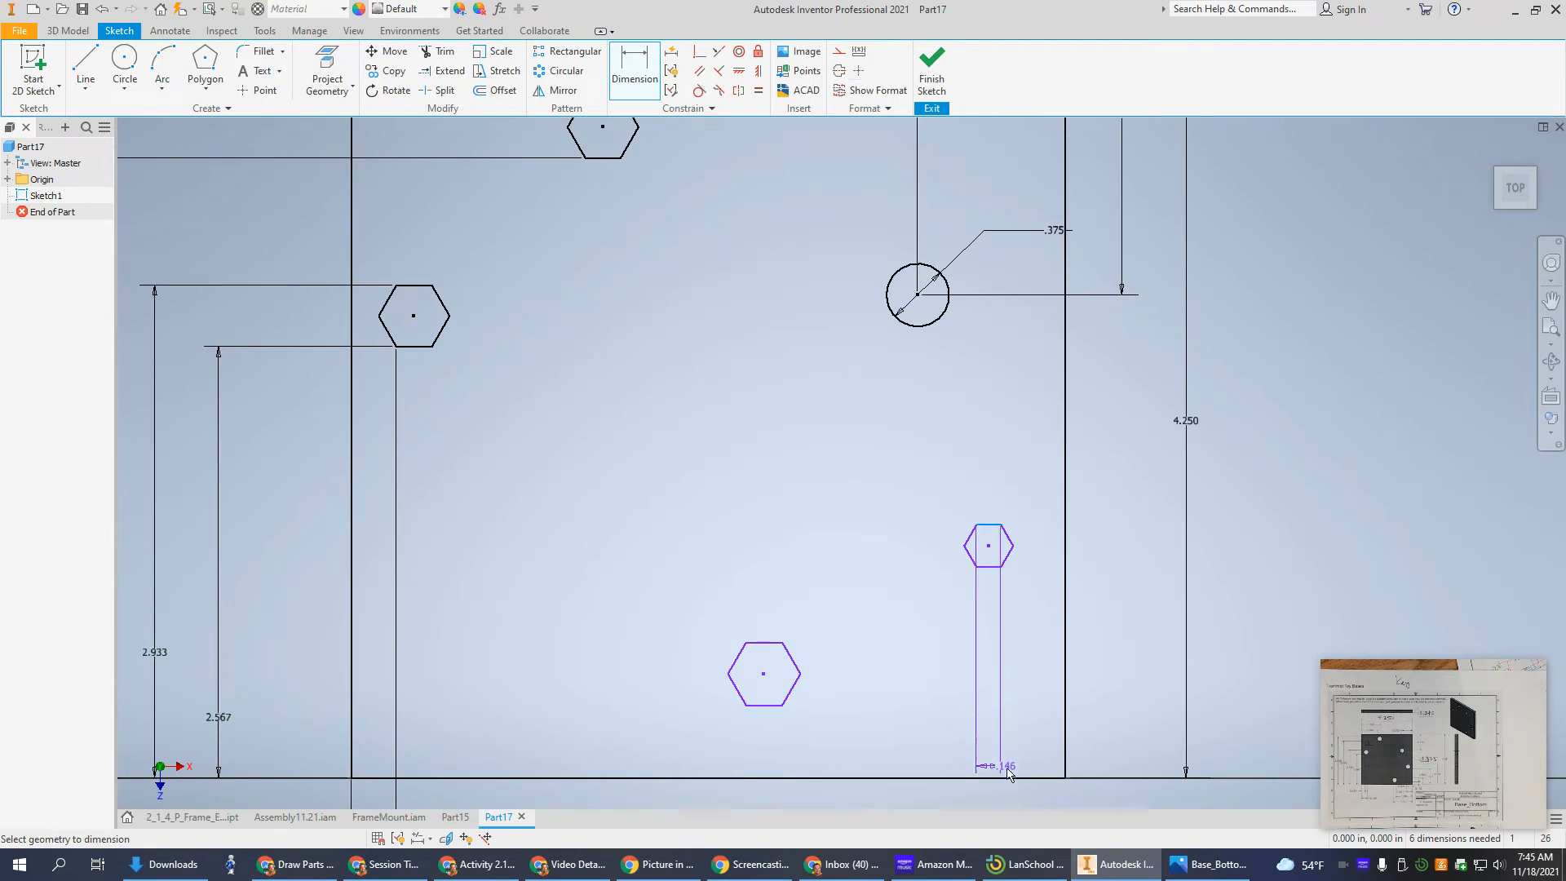
pyautogui.click(1014, 778)
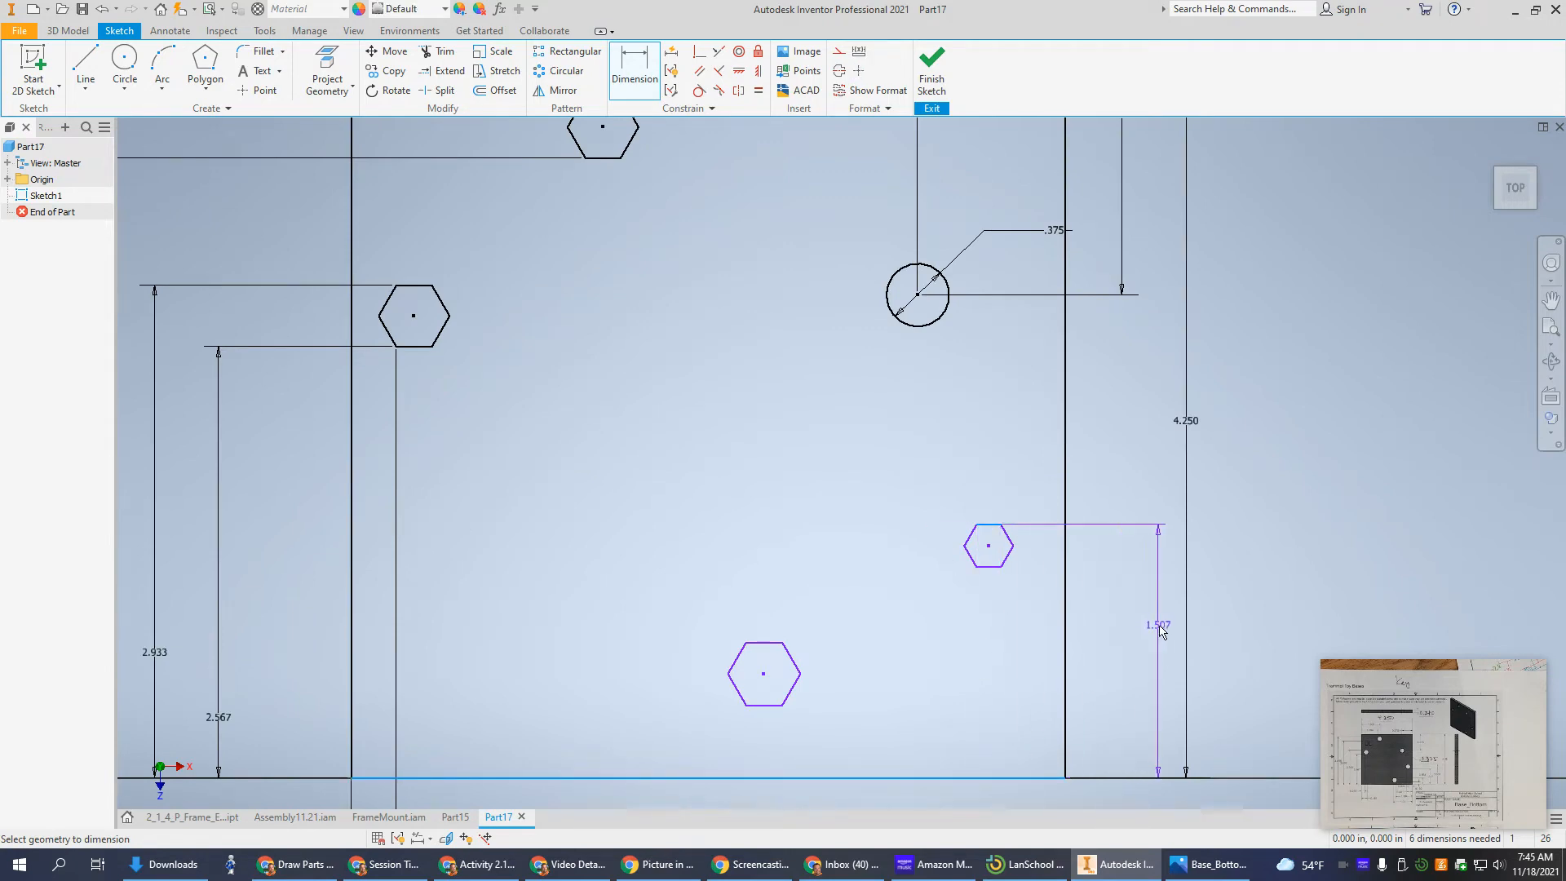
pyautogui.click(1163, 631)
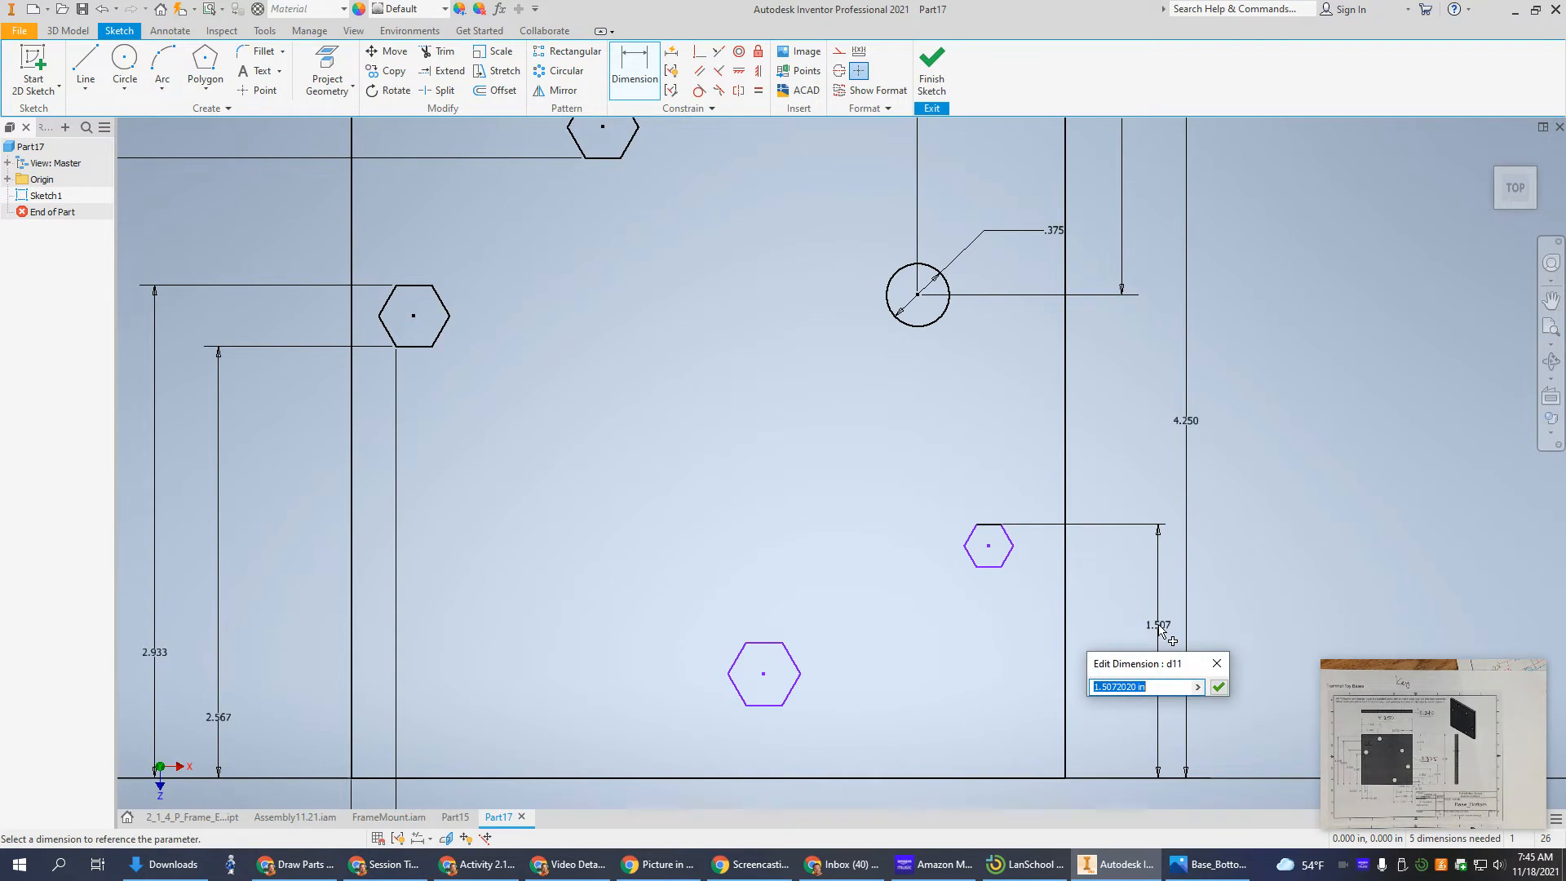
pyautogui.write('1.683')
pyautogui.press('Return')
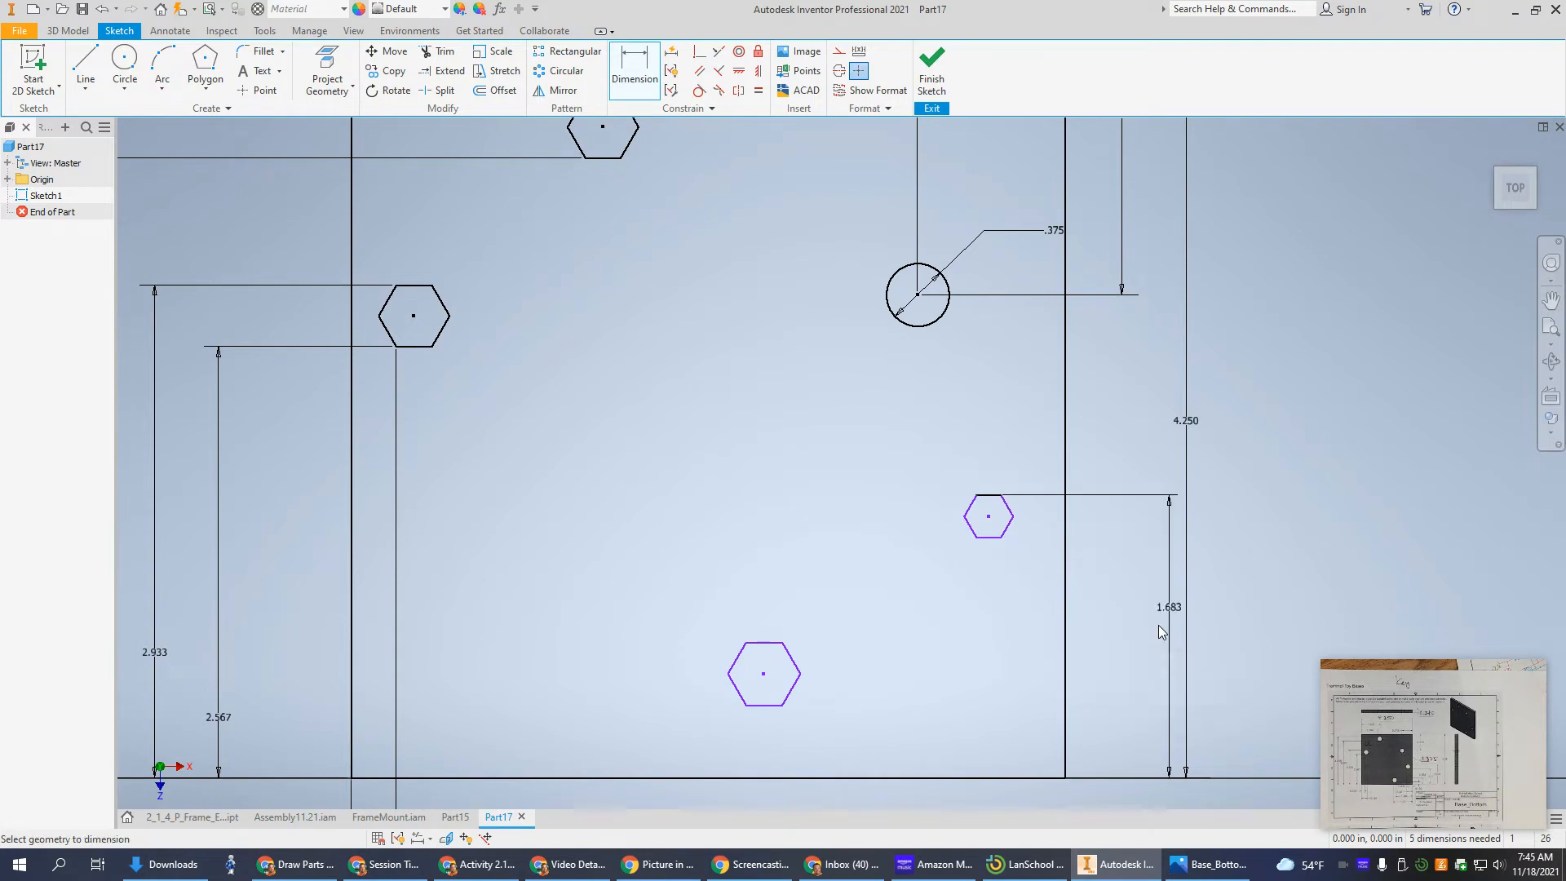
# Step: Dimension the right hexagon's lower side 1.317 in from the square's bottom edge
pyautogui.click(989, 537)
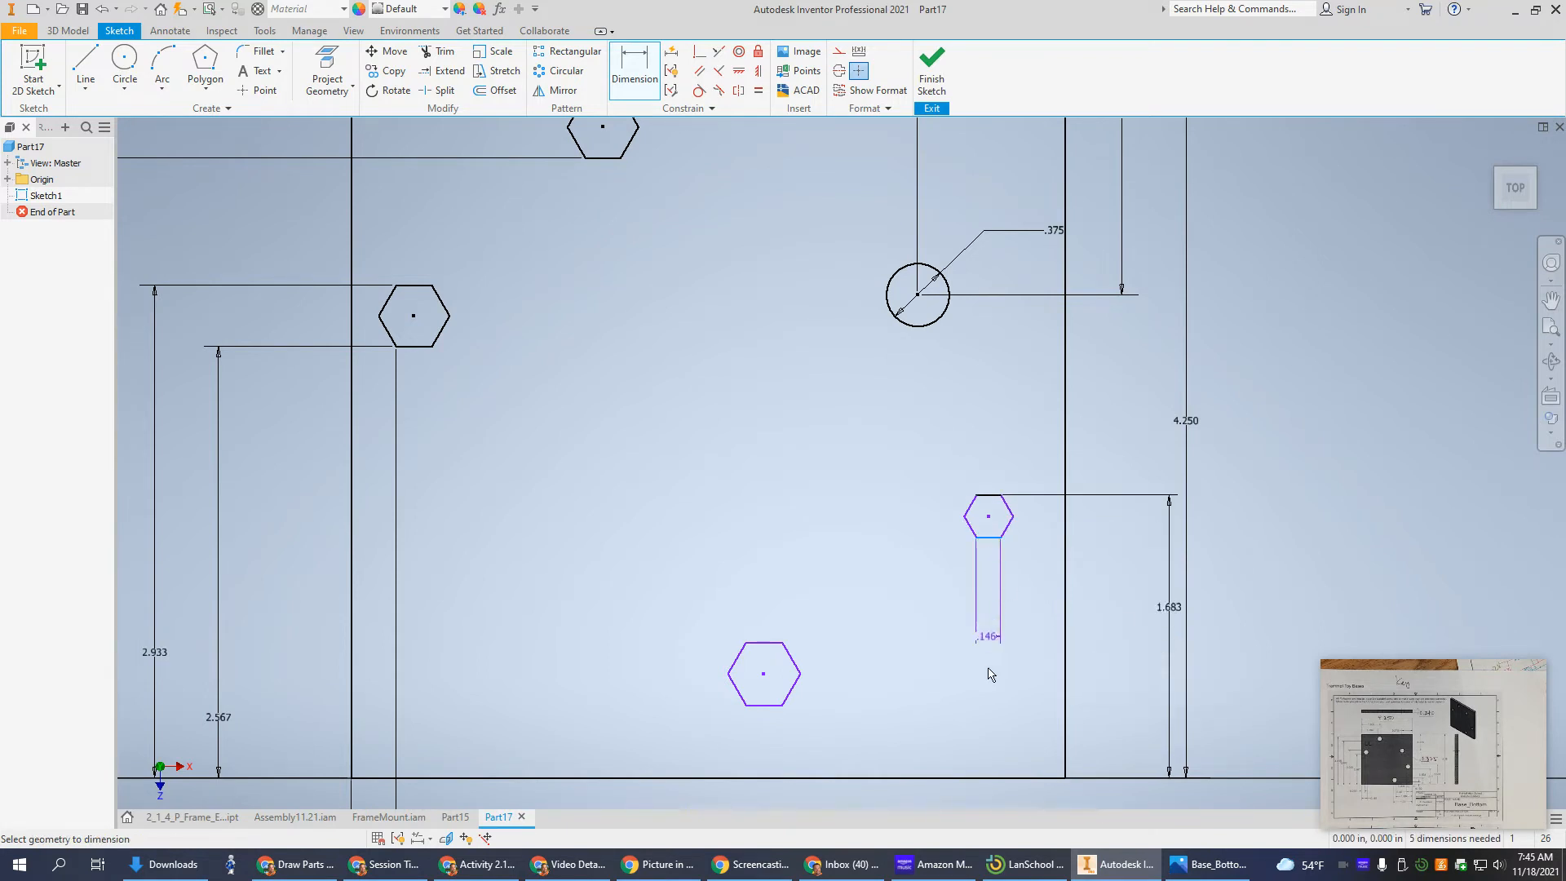
pyautogui.click(1016, 778)
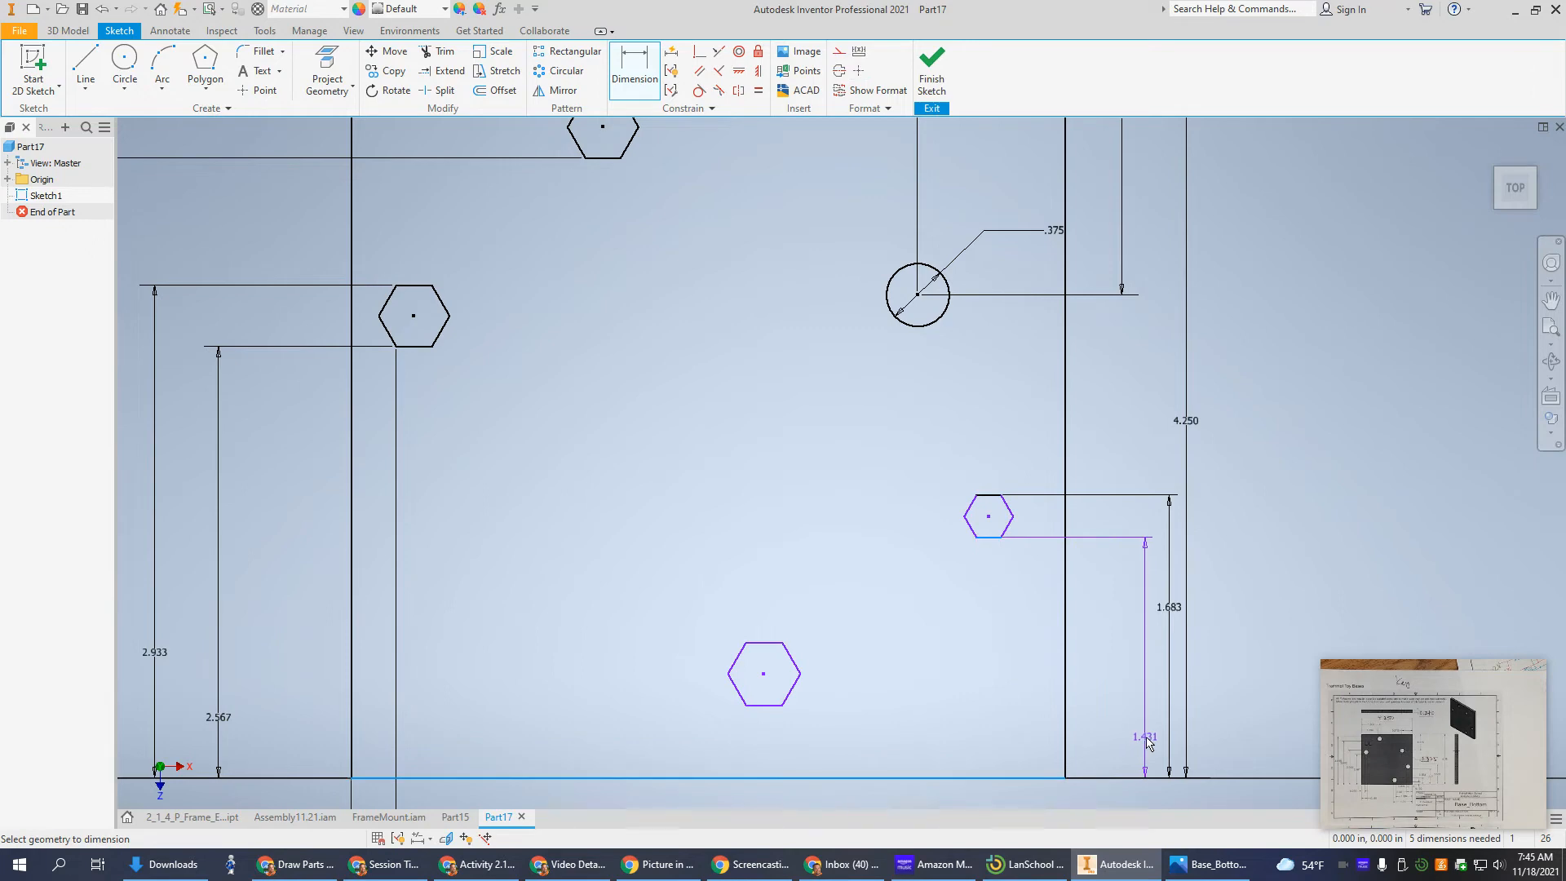
pyautogui.click(1148, 742)
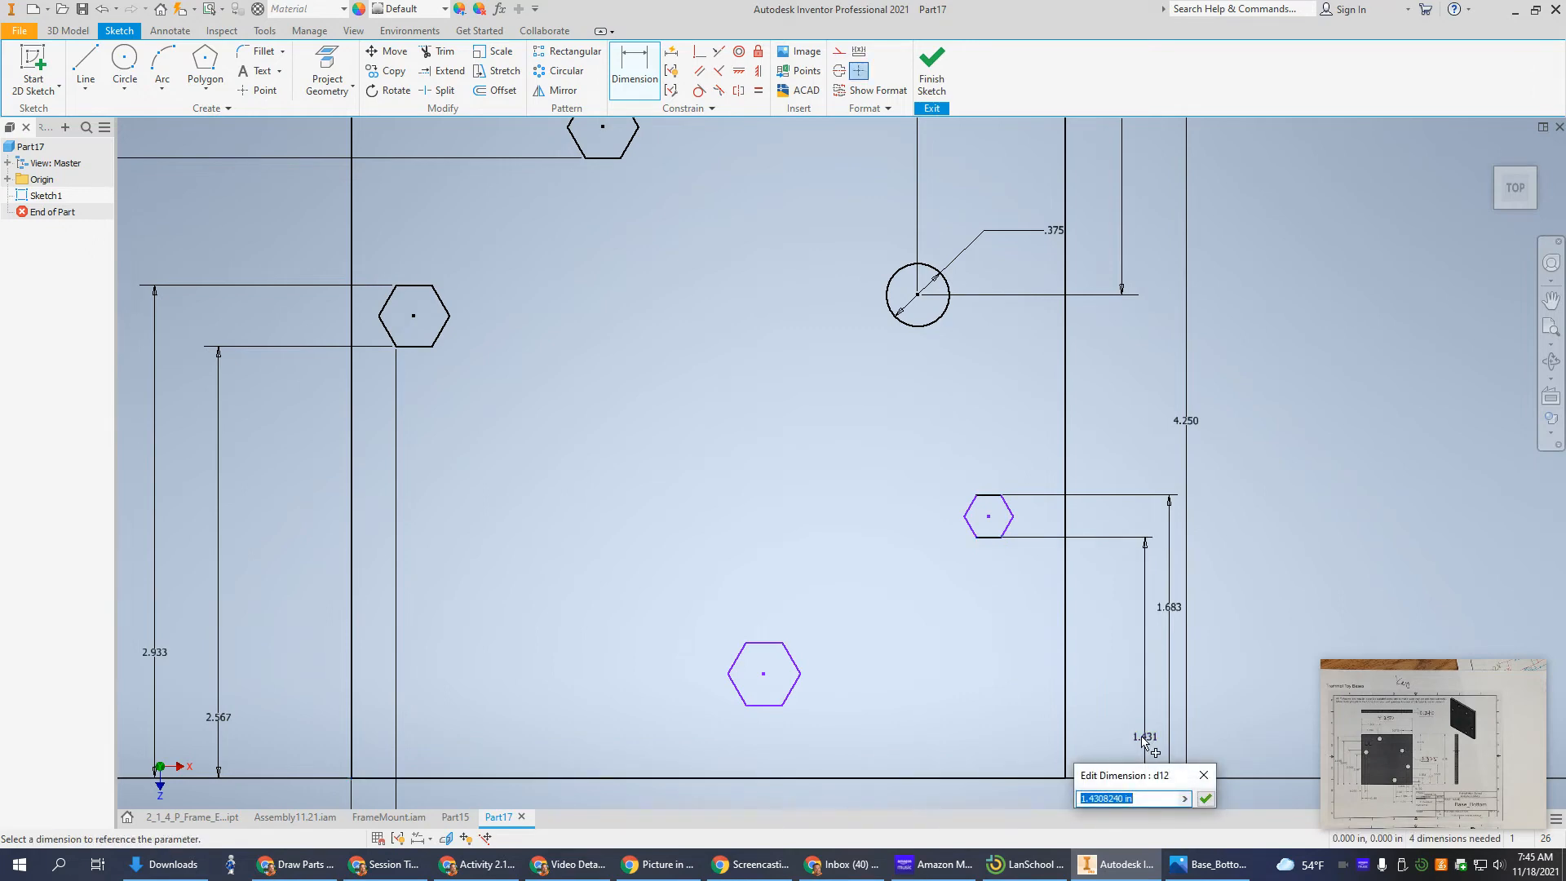
pyautogui.write('1.317')
pyautogui.press('Return')
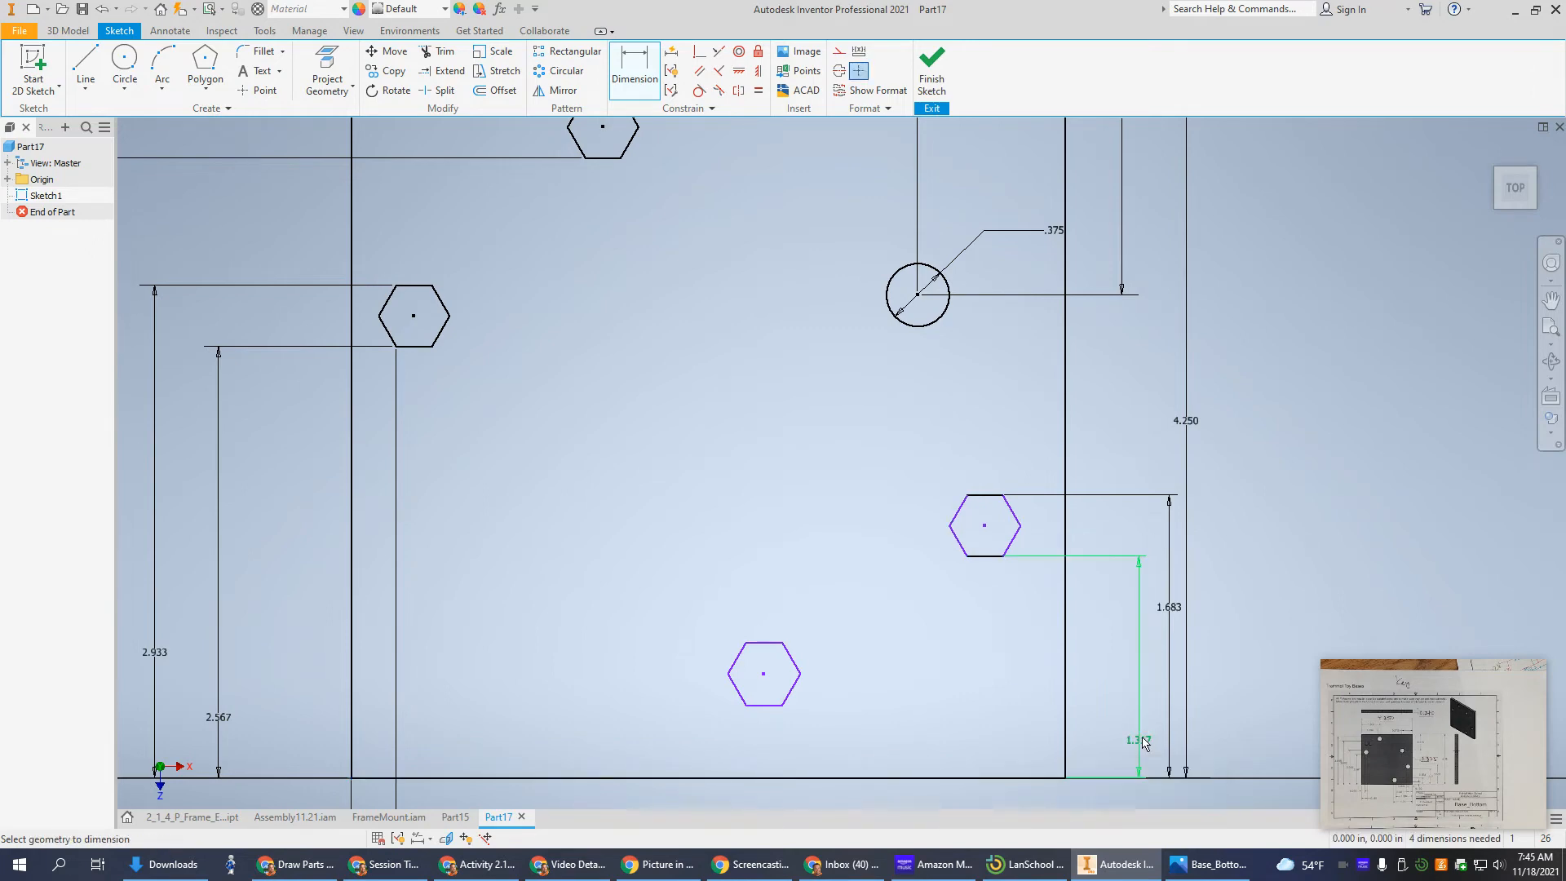
# Step: Dimension the bottom hexagon's upper side 0.568 in from the square's bottom edge
pyautogui.click(770, 644)
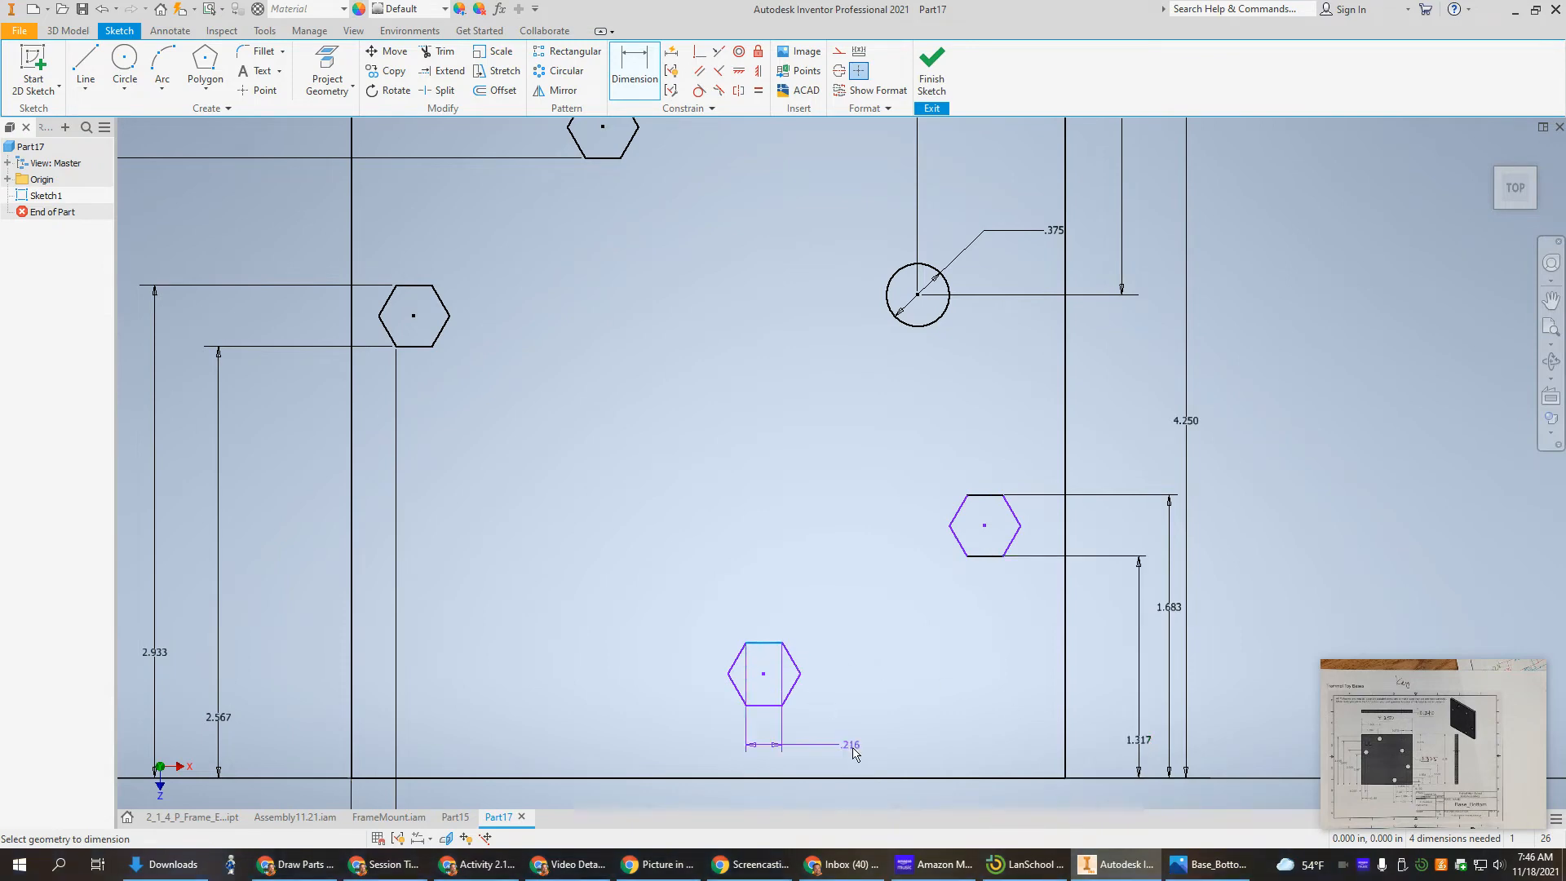
pyautogui.click(864, 778)
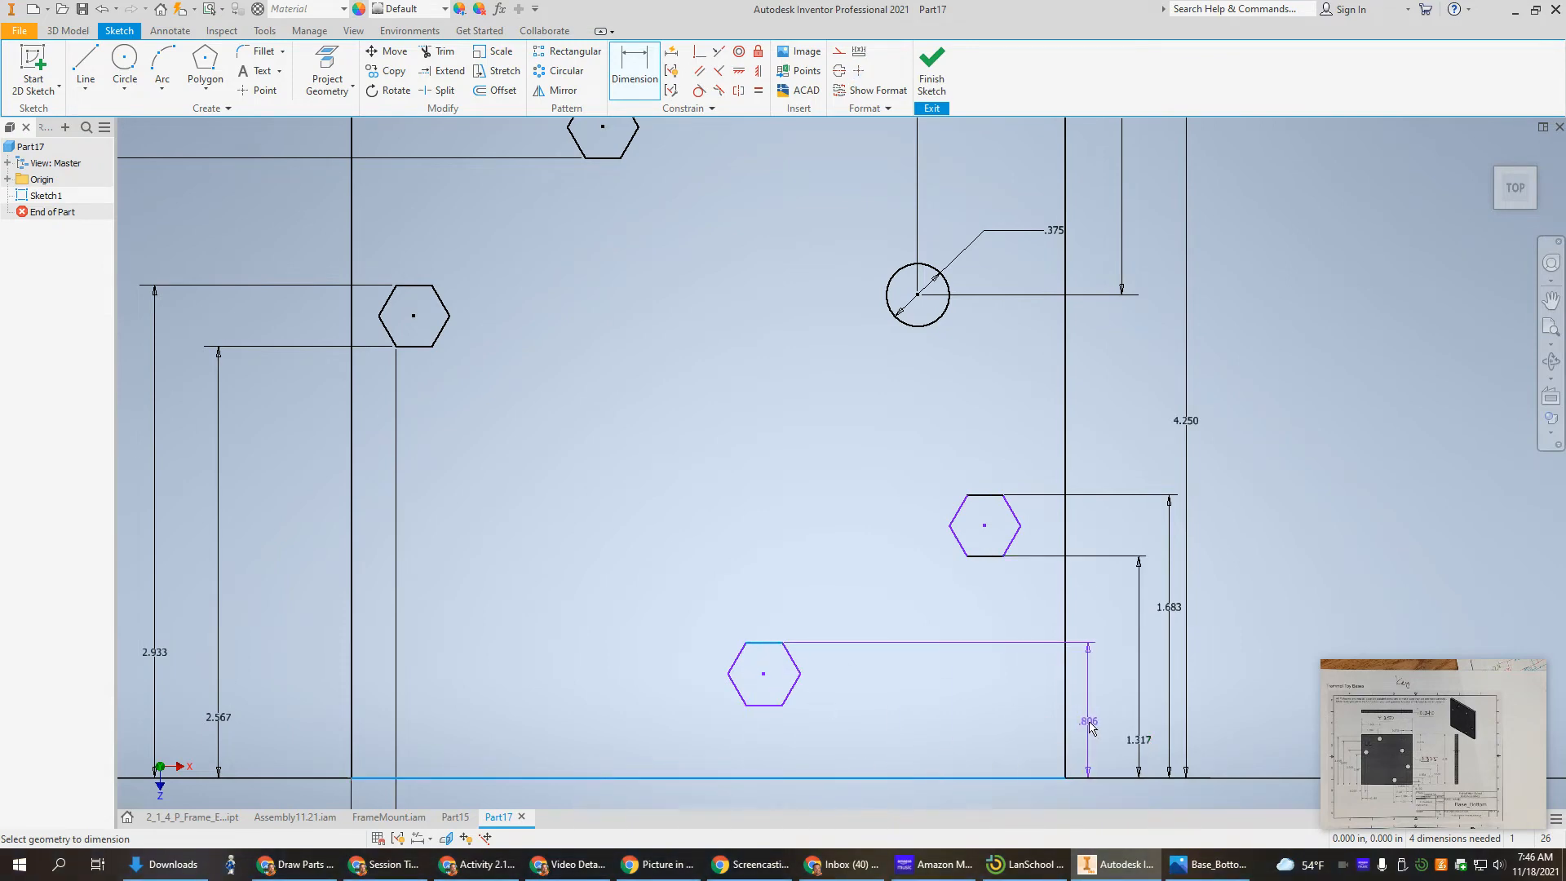
pyautogui.click(1116, 719)
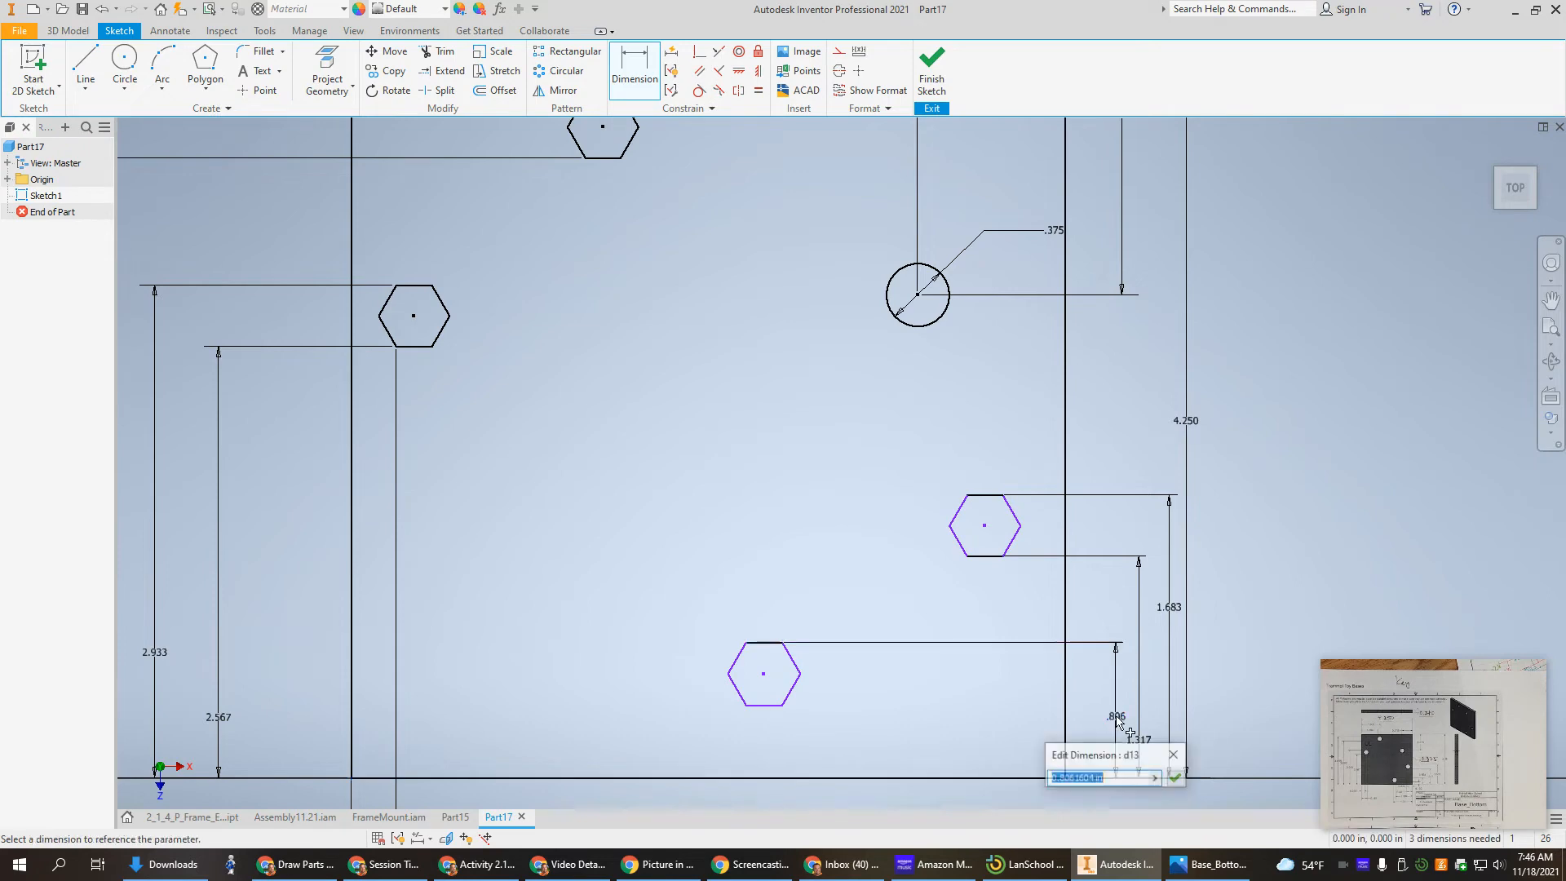
pyautogui.write('.568')
pyautogui.press('Return')
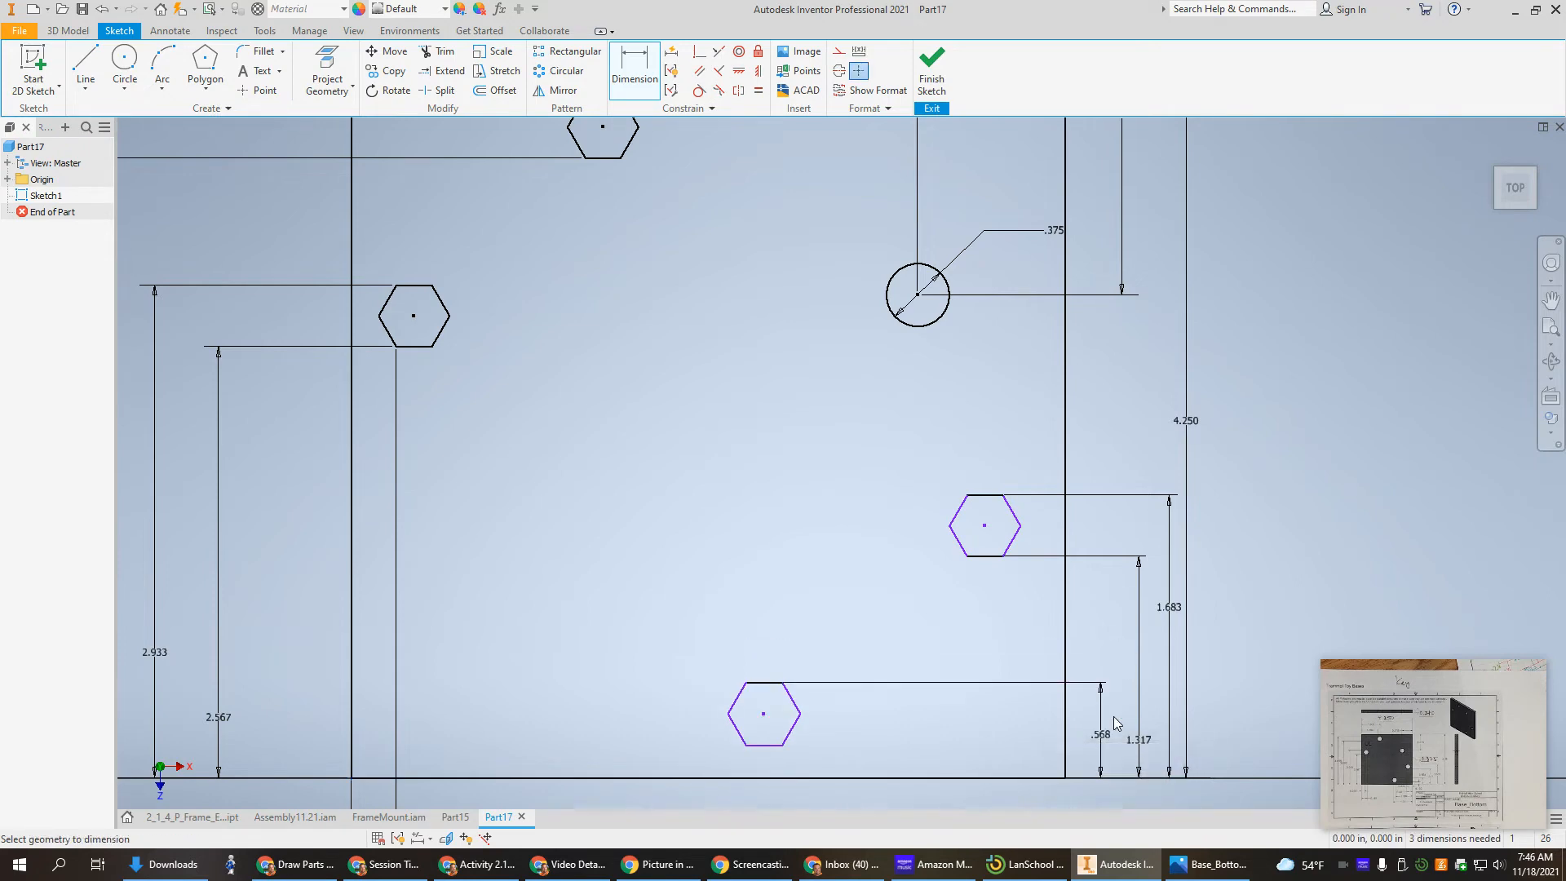
# Step: Dimension the bottom hexagon's lower side 0.192 in from the square's bottom edge
pyautogui.click(764, 745)
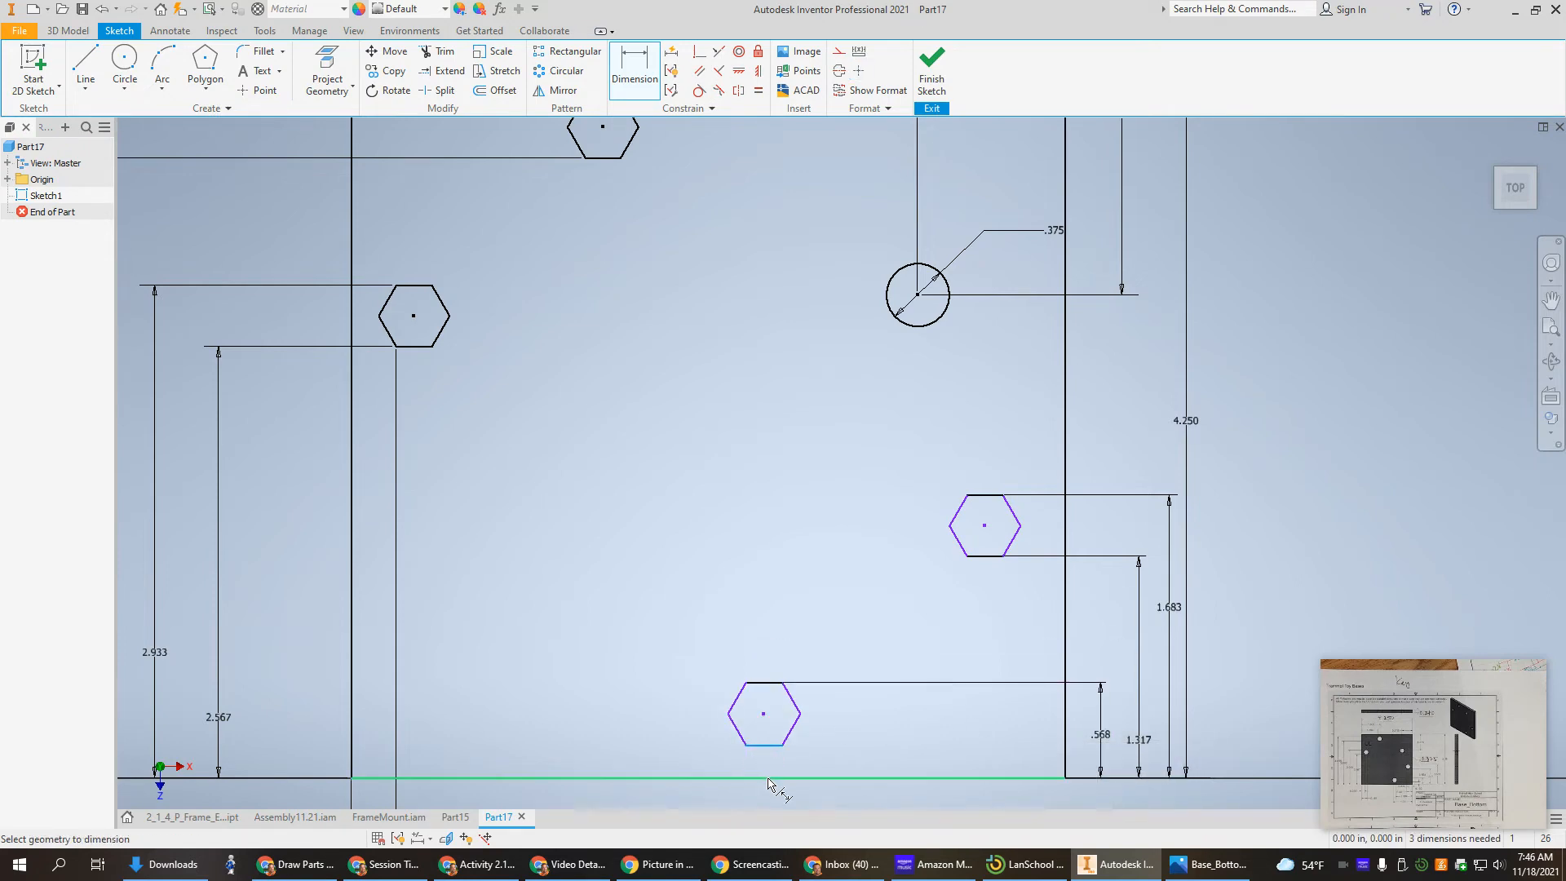
pyautogui.click(783, 779)
pyautogui.click(1086, 766)
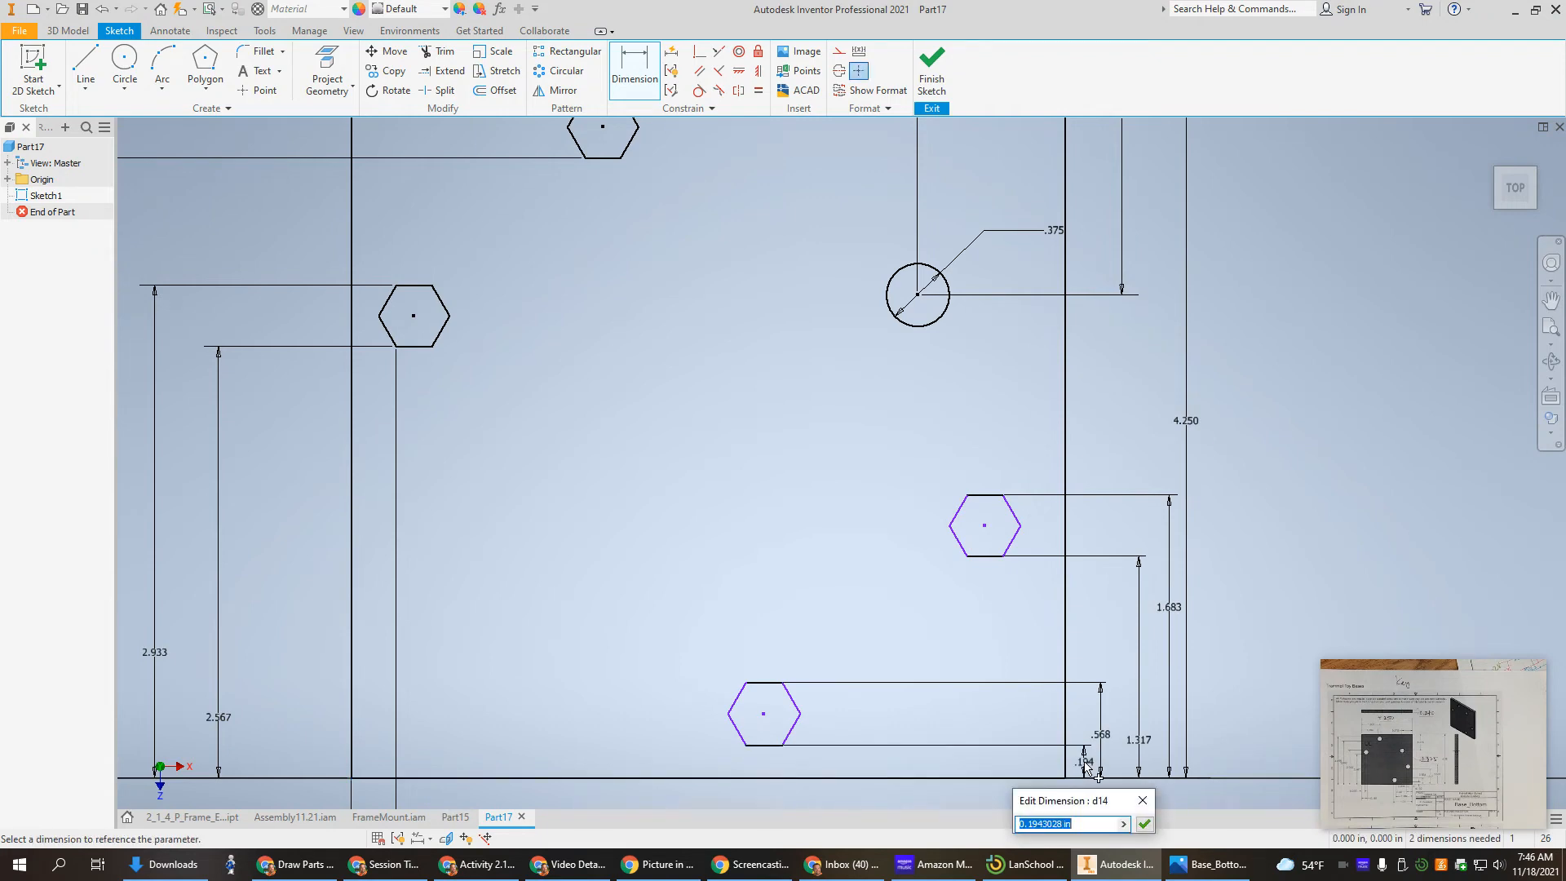
pyautogui.write('.192')
pyautogui.press('Return')
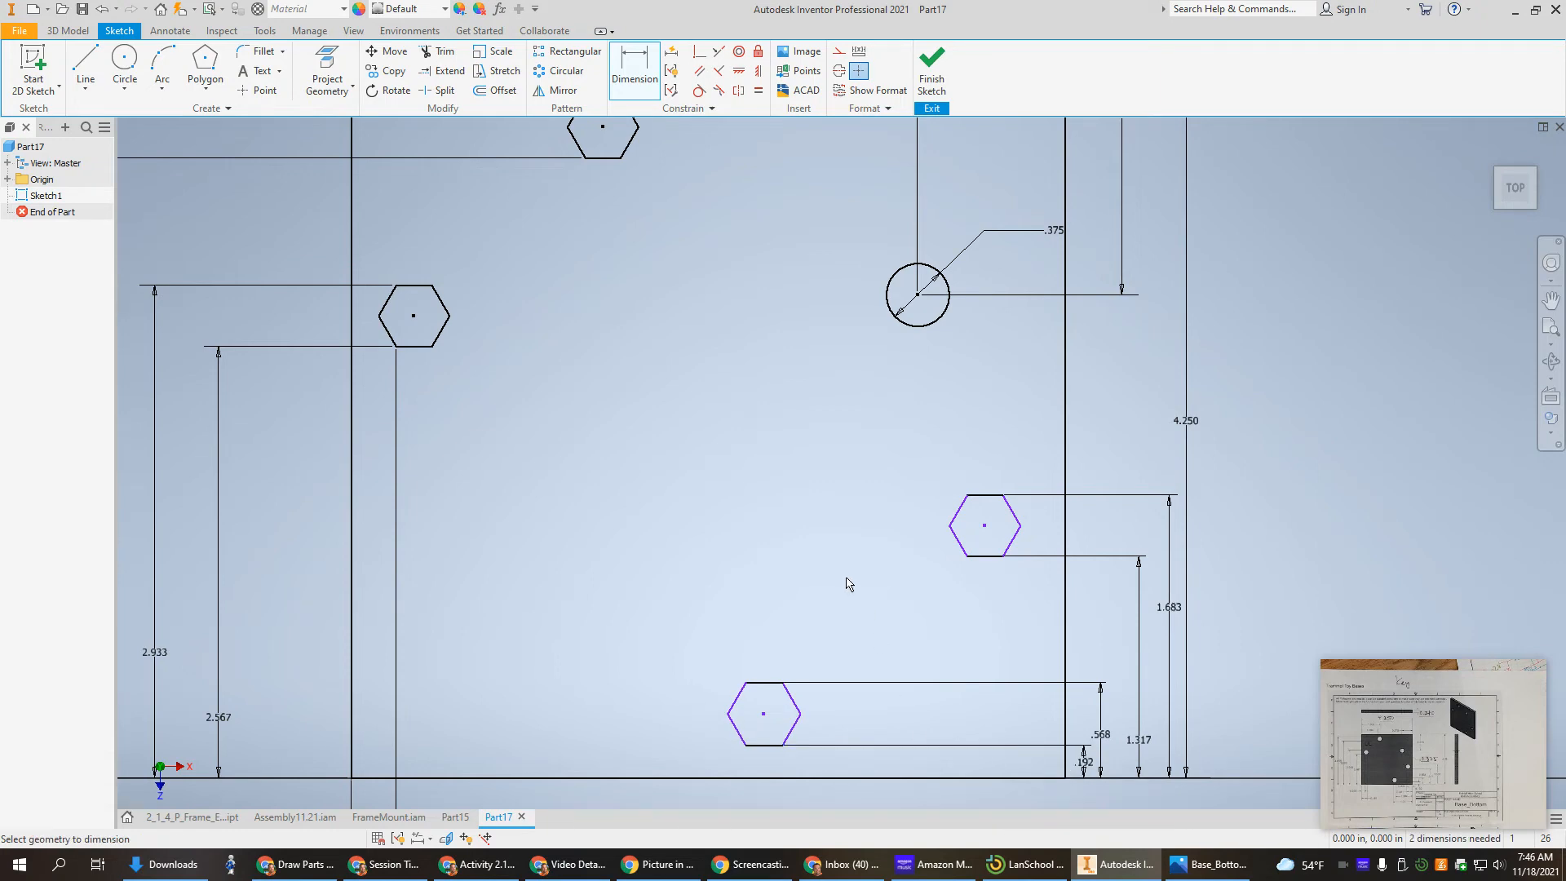
# Step: Dimension the bottom hexagon's lower-right vertex 1.394 in from the square's right edge
pyautogui.scroll(3, 938, 646)
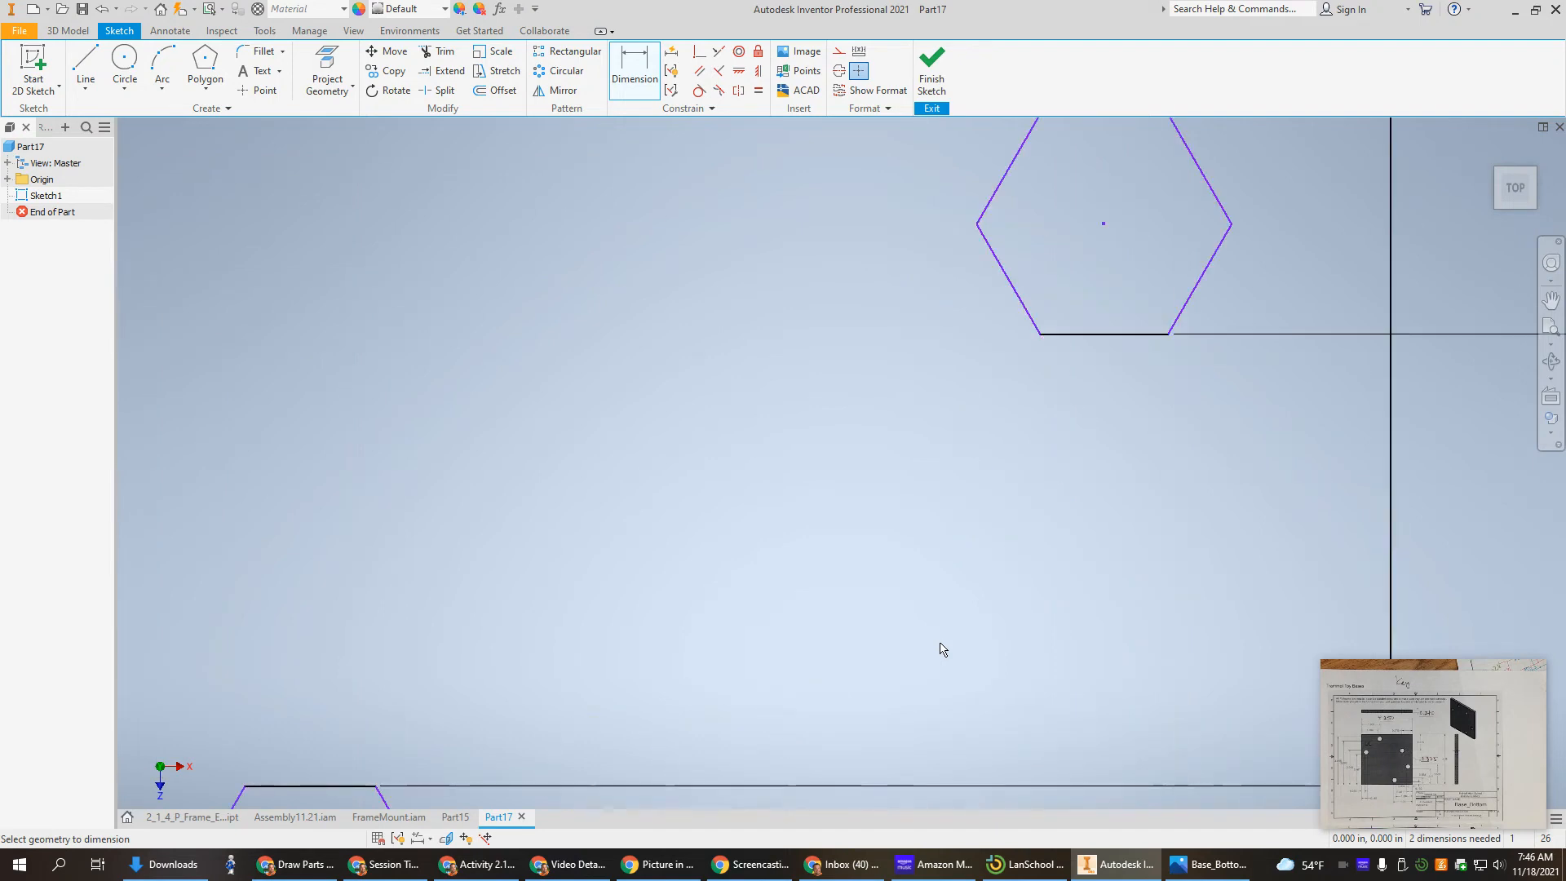
pyautogui.scroll(-3, 939, 647)
pyautogui.moveTo(939, 647)
pyautogui.mouseDown(button='middle')
pyautogui.moveTo(857, 356)
pyautogui.moveTo(872, 322)
pyautogui.mouseUp(button='middle')
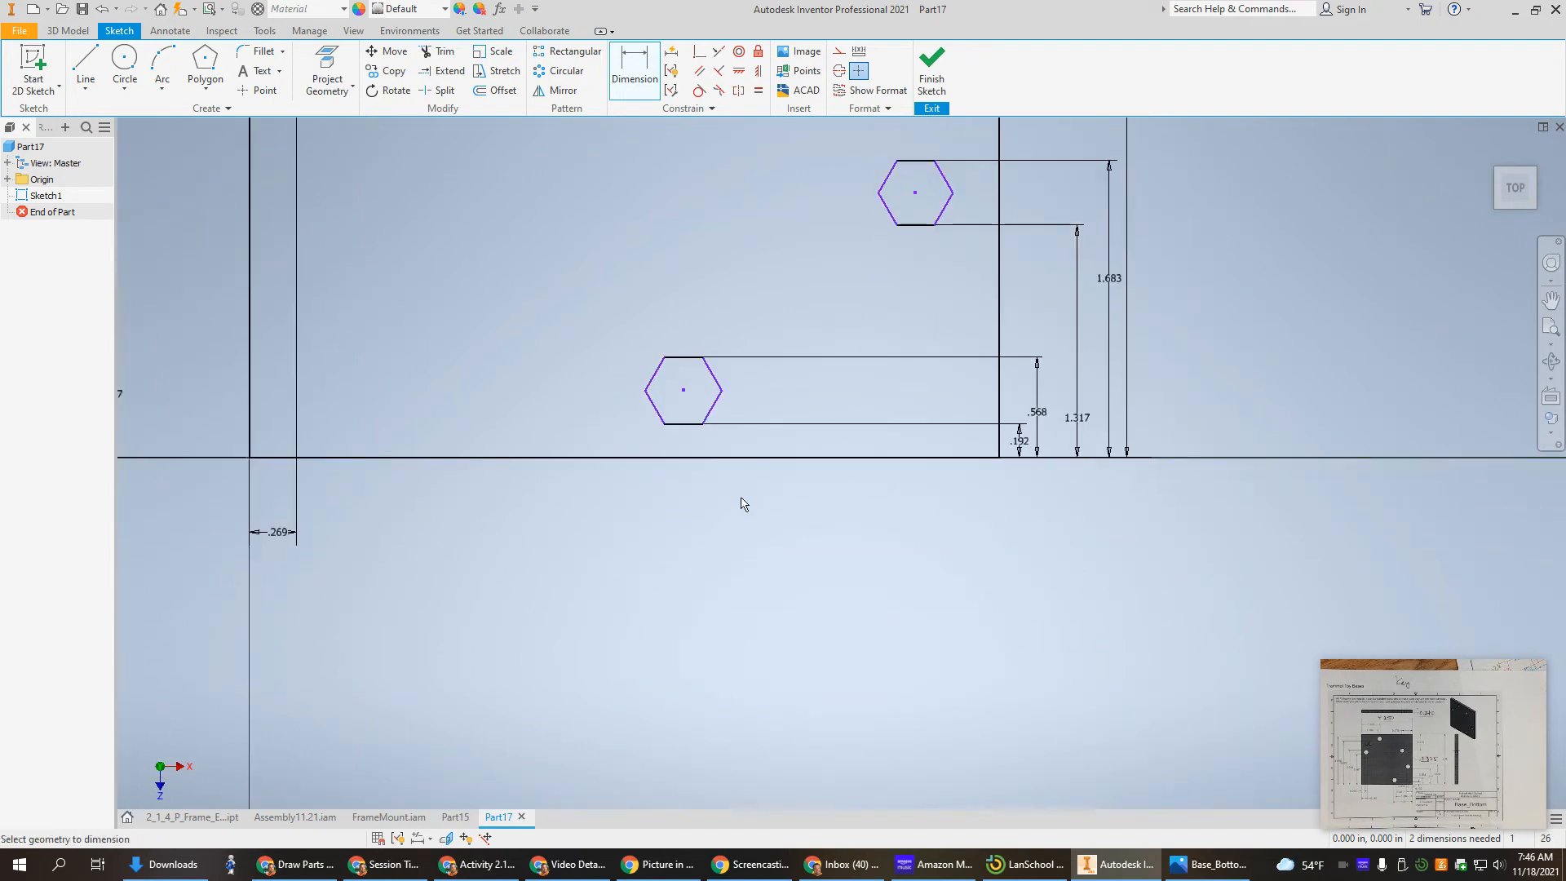
pyautogui.click(703, 424)
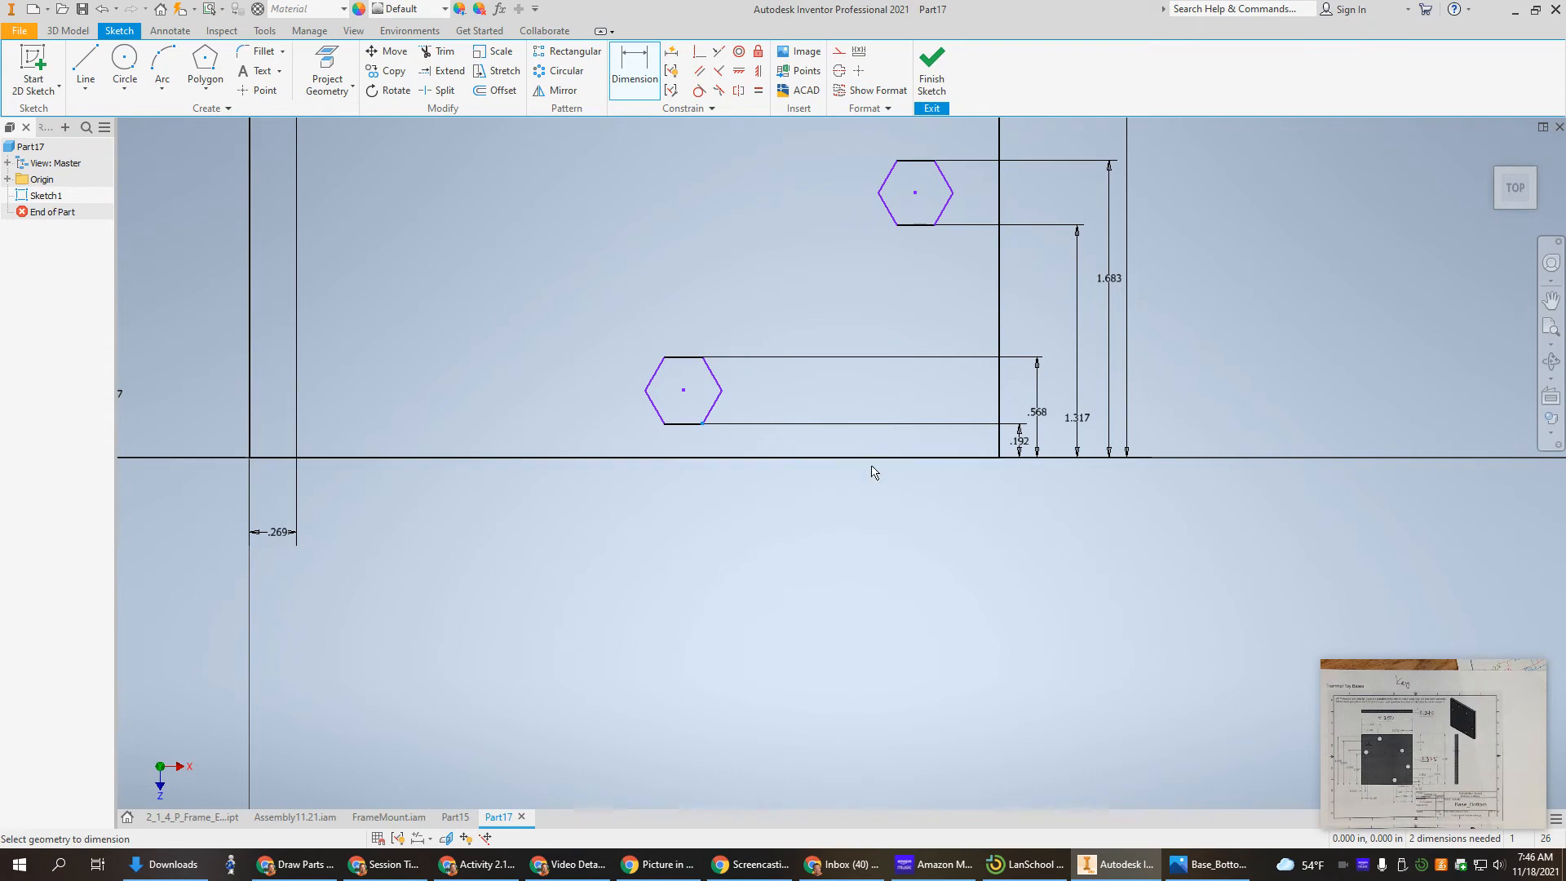
pyautogui.click(1001, 449)
pyautogui.click(884, 521)
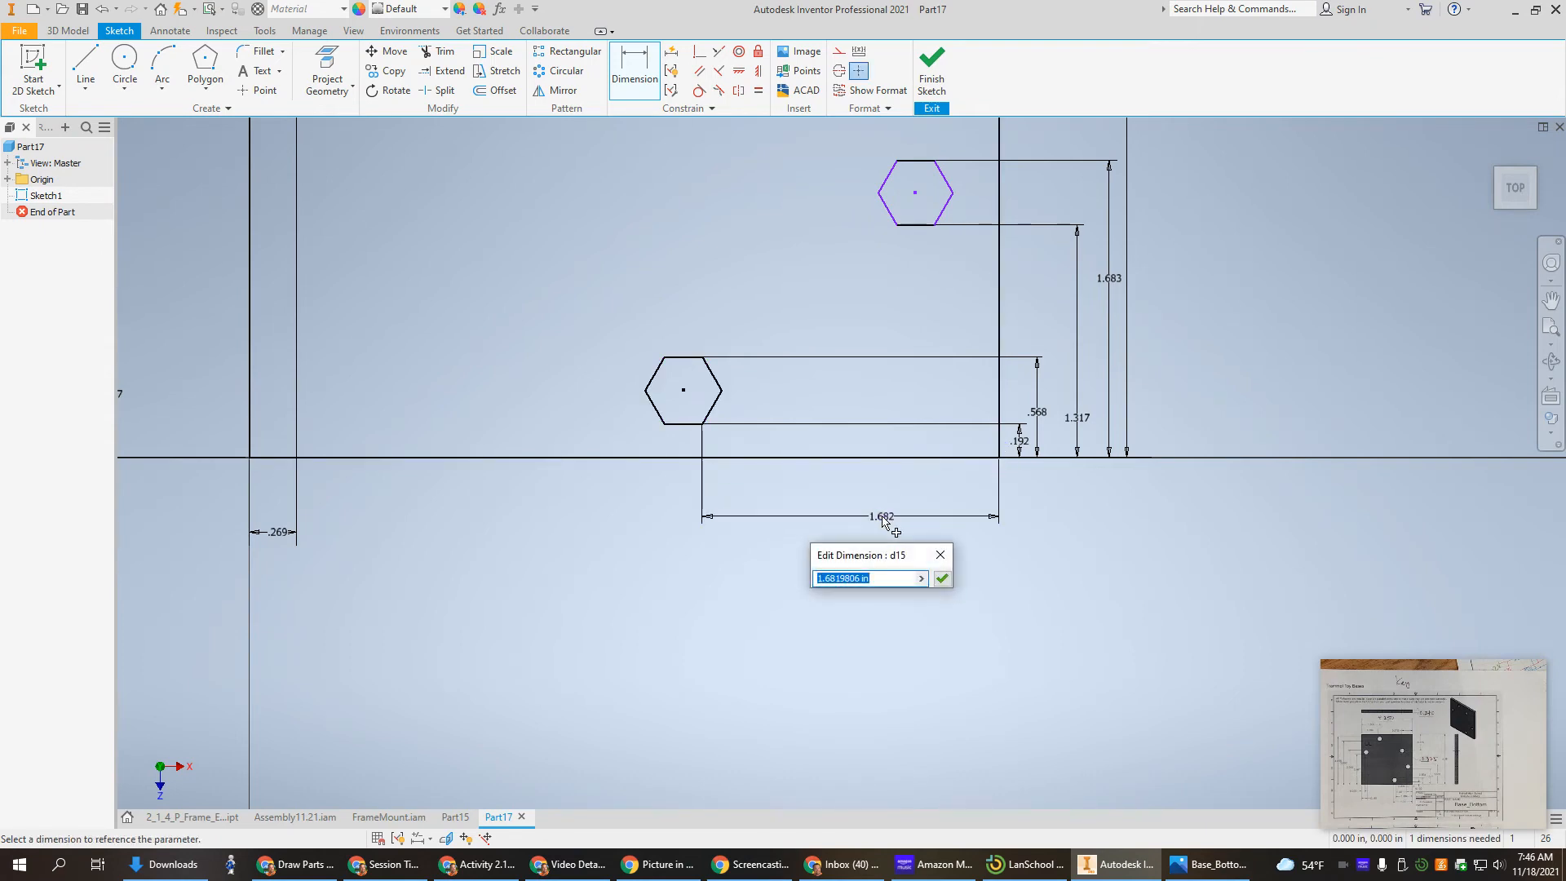
pyautogui.write('1.394')
pyautogui.press('Return')
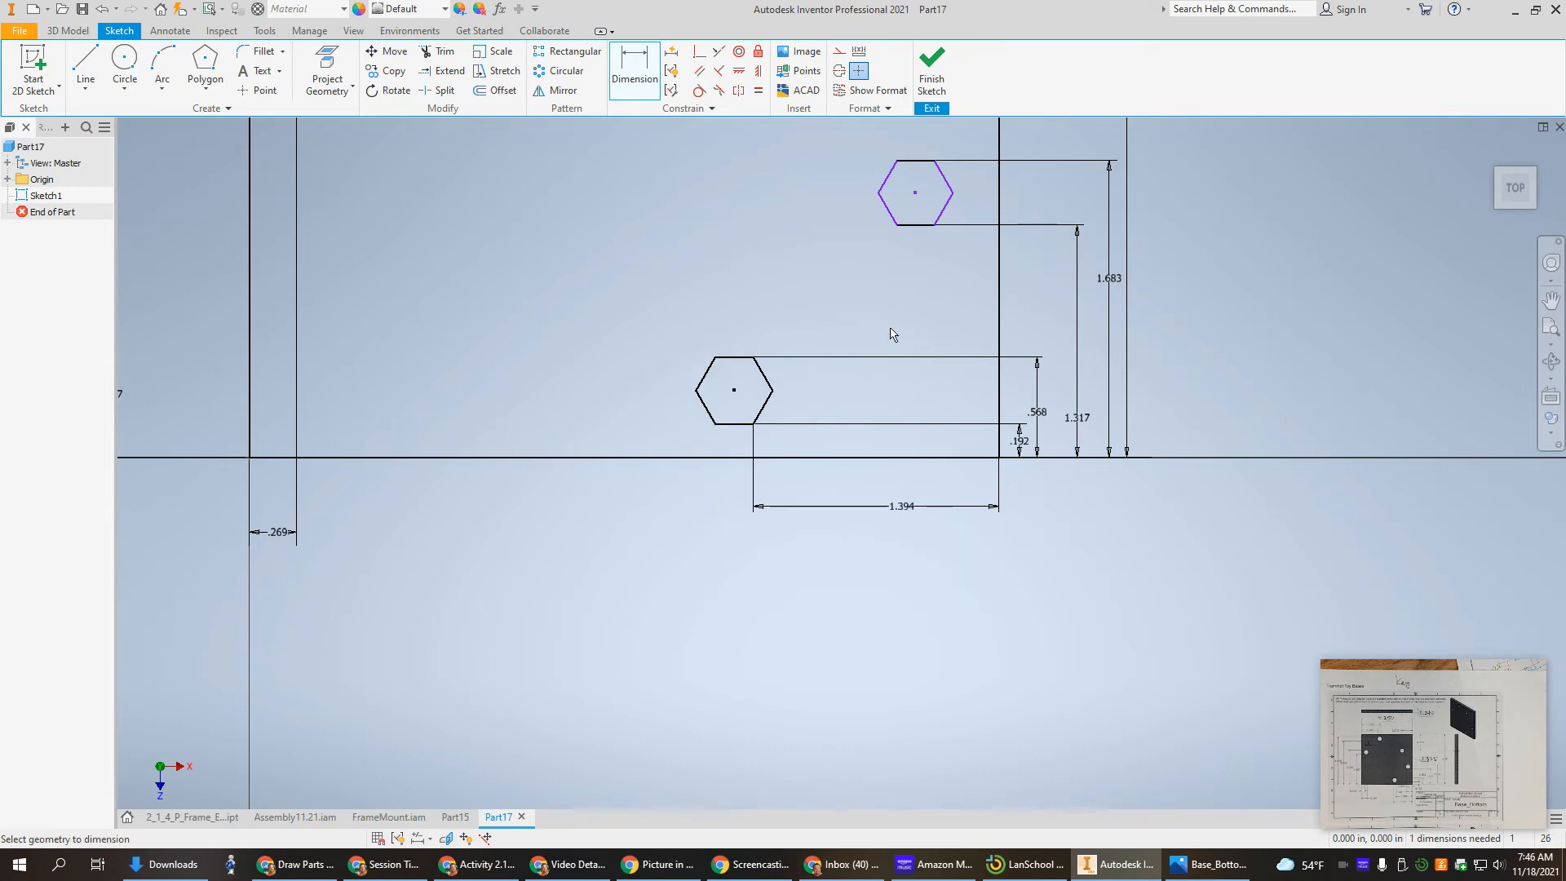
# Step: Dimension the right hexagon's lower-right vertex 0.269 in from the square's right edge
pyautogui.click(934, 224)
pyautogui.click(999, 393)
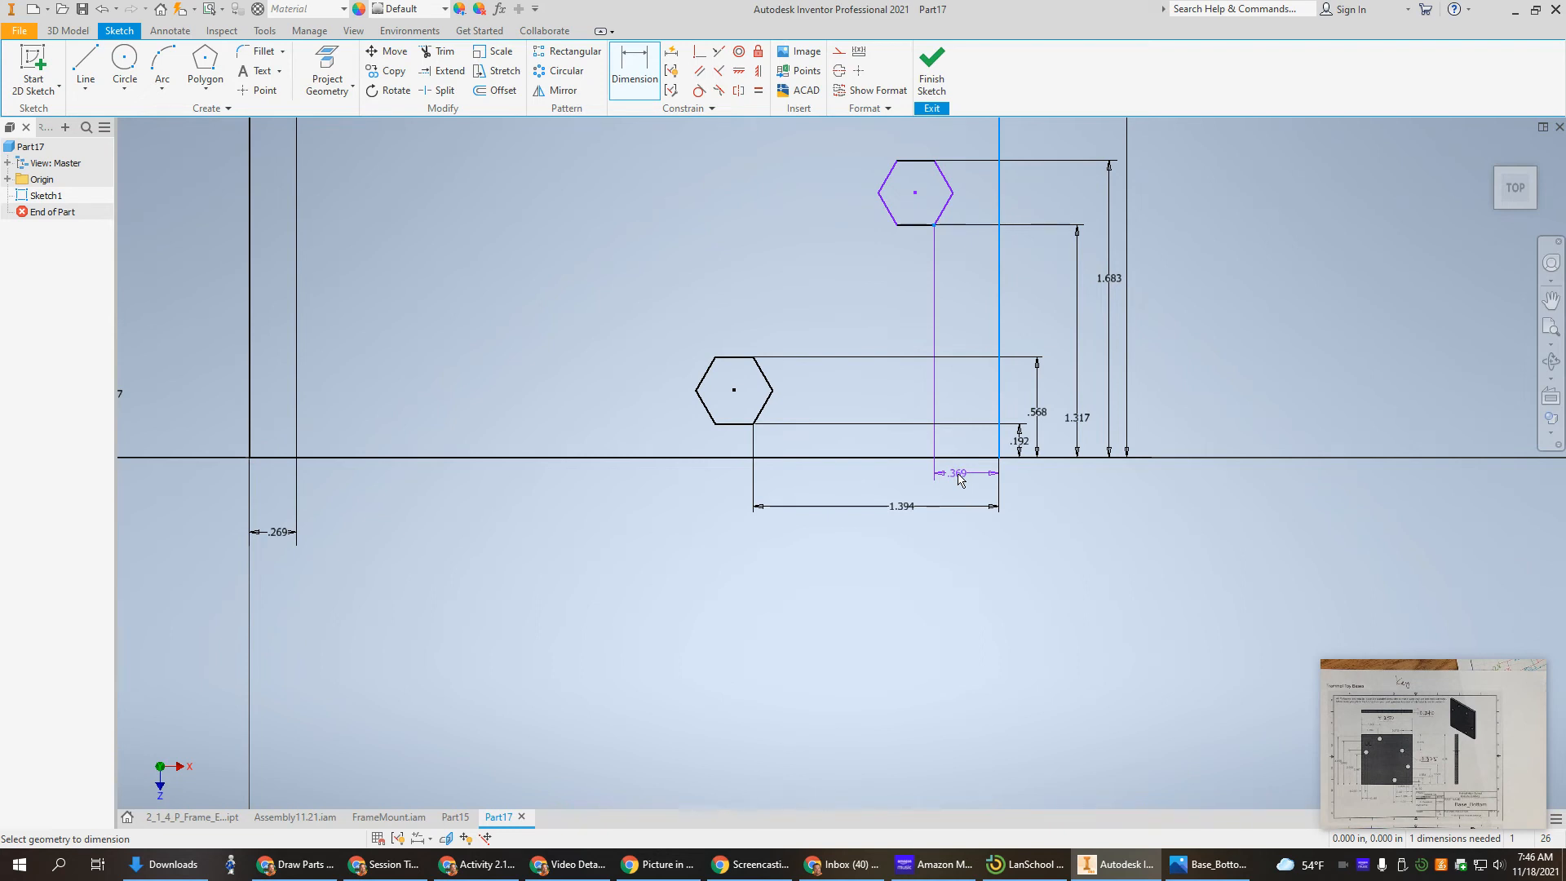
pyautogui.click(960, 480)
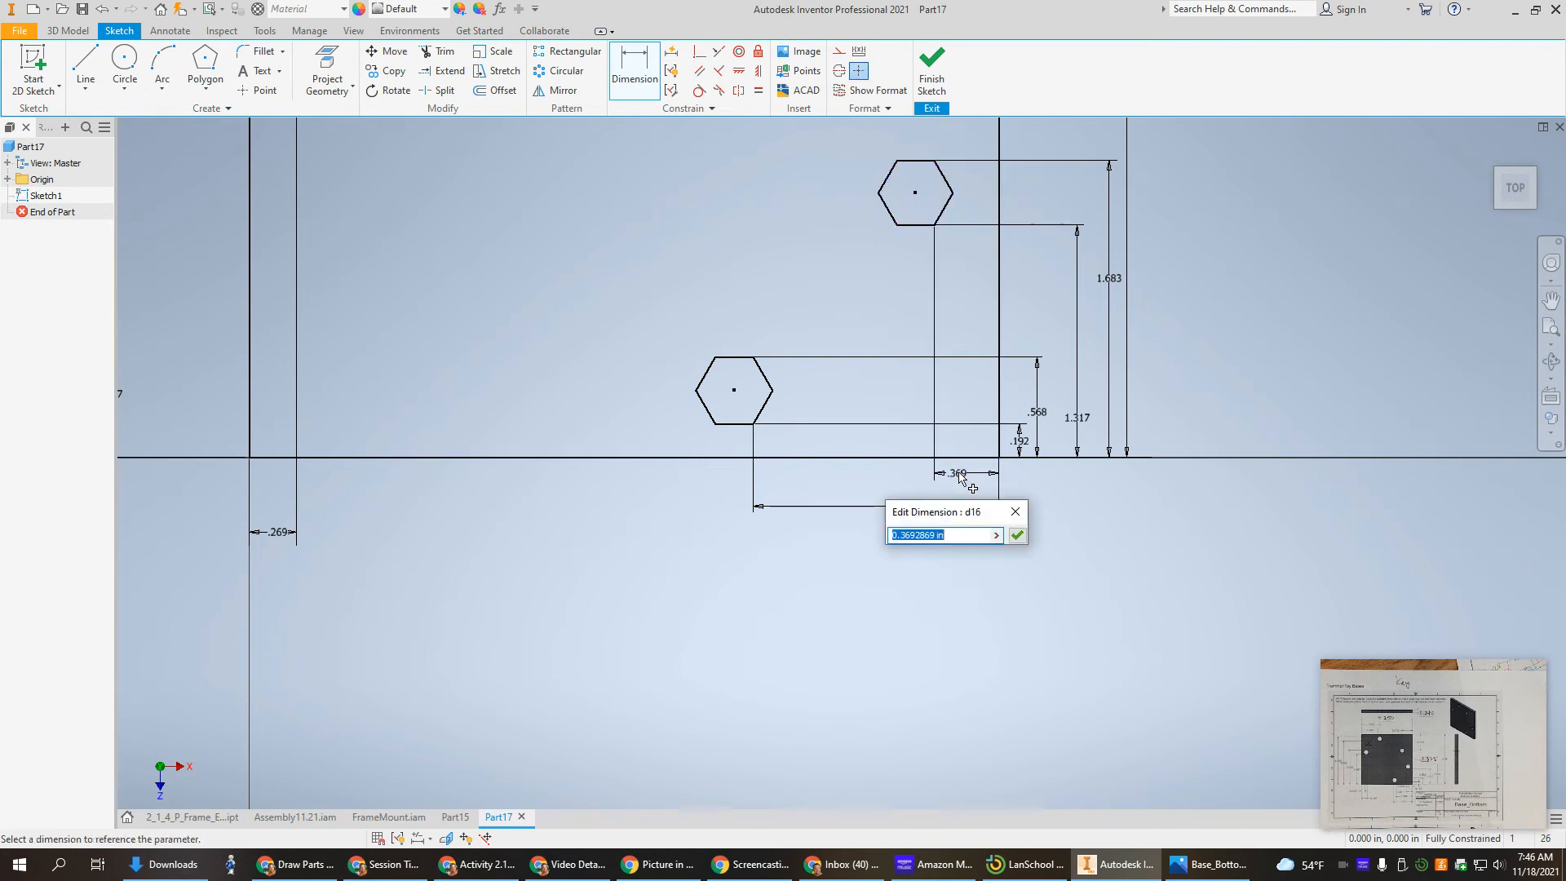
pyautogui.write('.269')
pyautogui.press('Return')
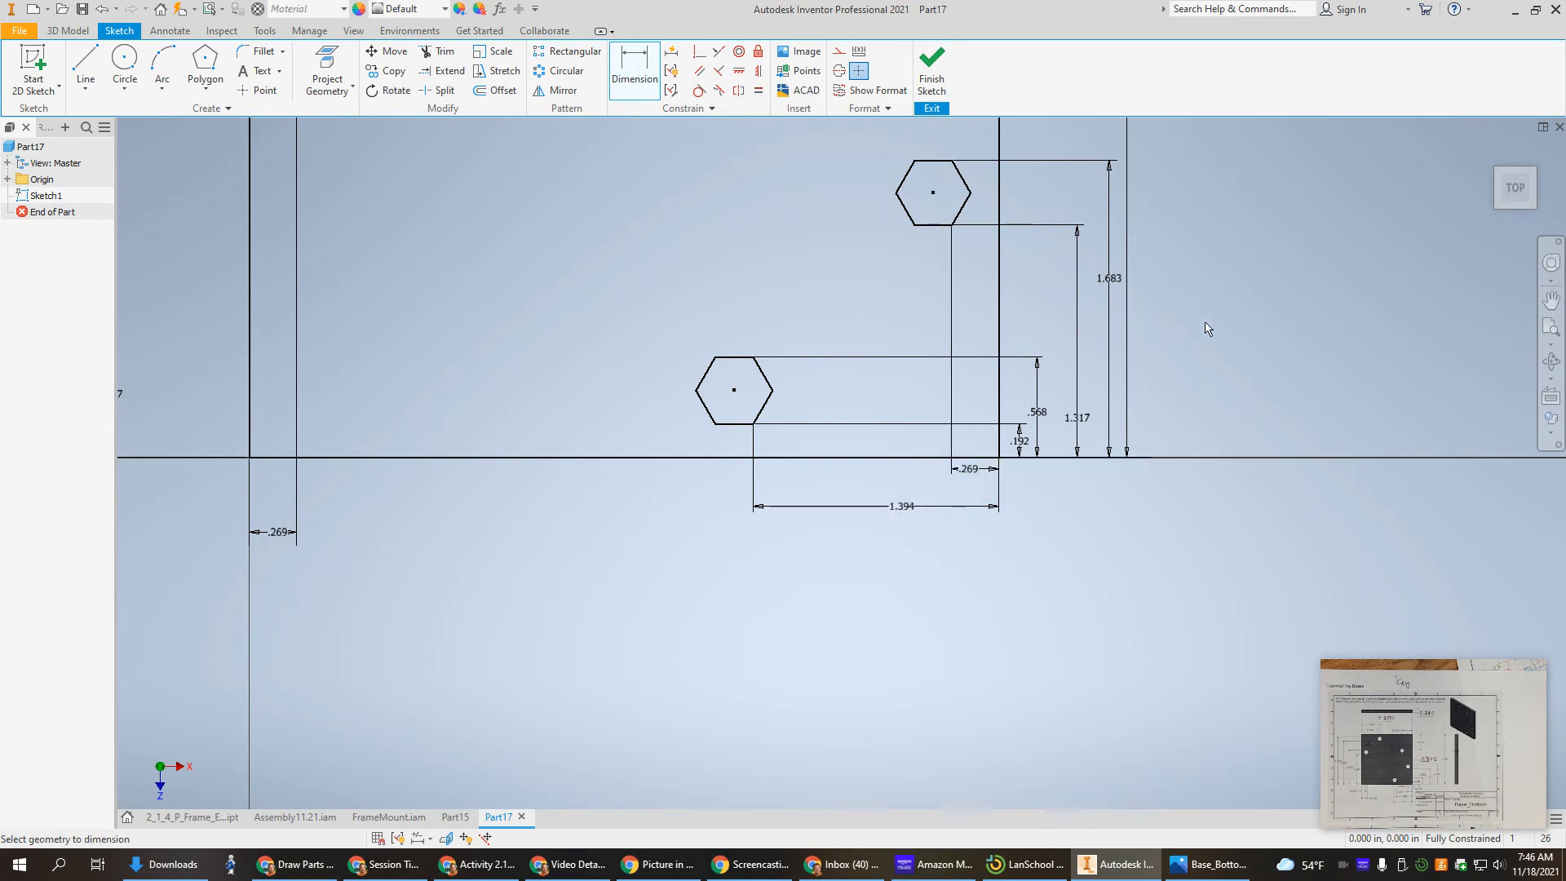
# Step: Finish the plate's profile sketch
pyautogui.scroll(3, 1208, 328)
pyautogui.click(1522, 191)
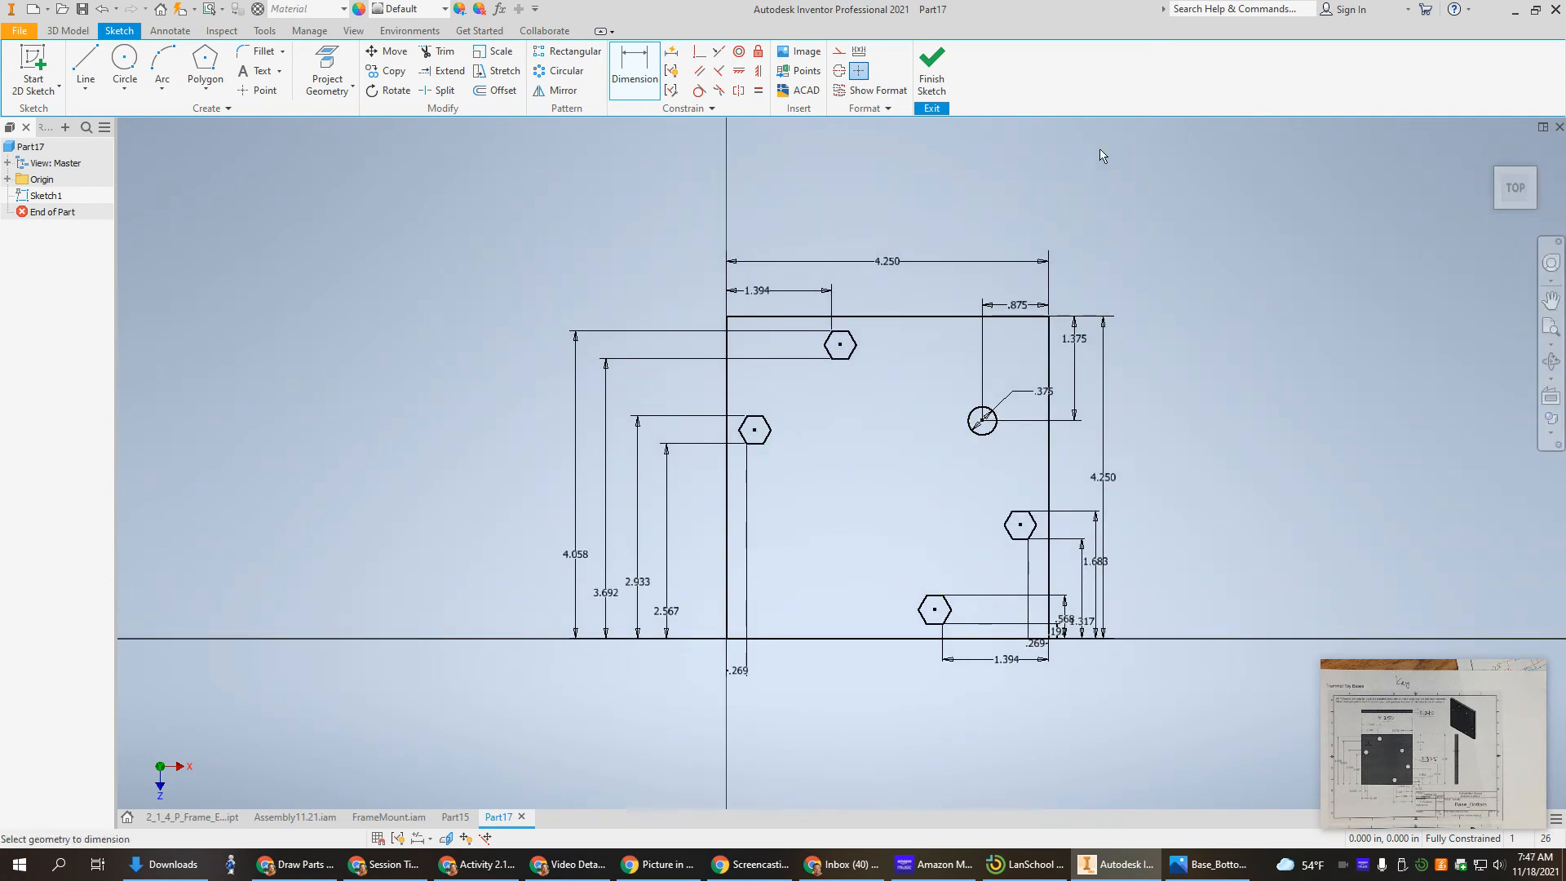
pyautogui.click(938, 78)
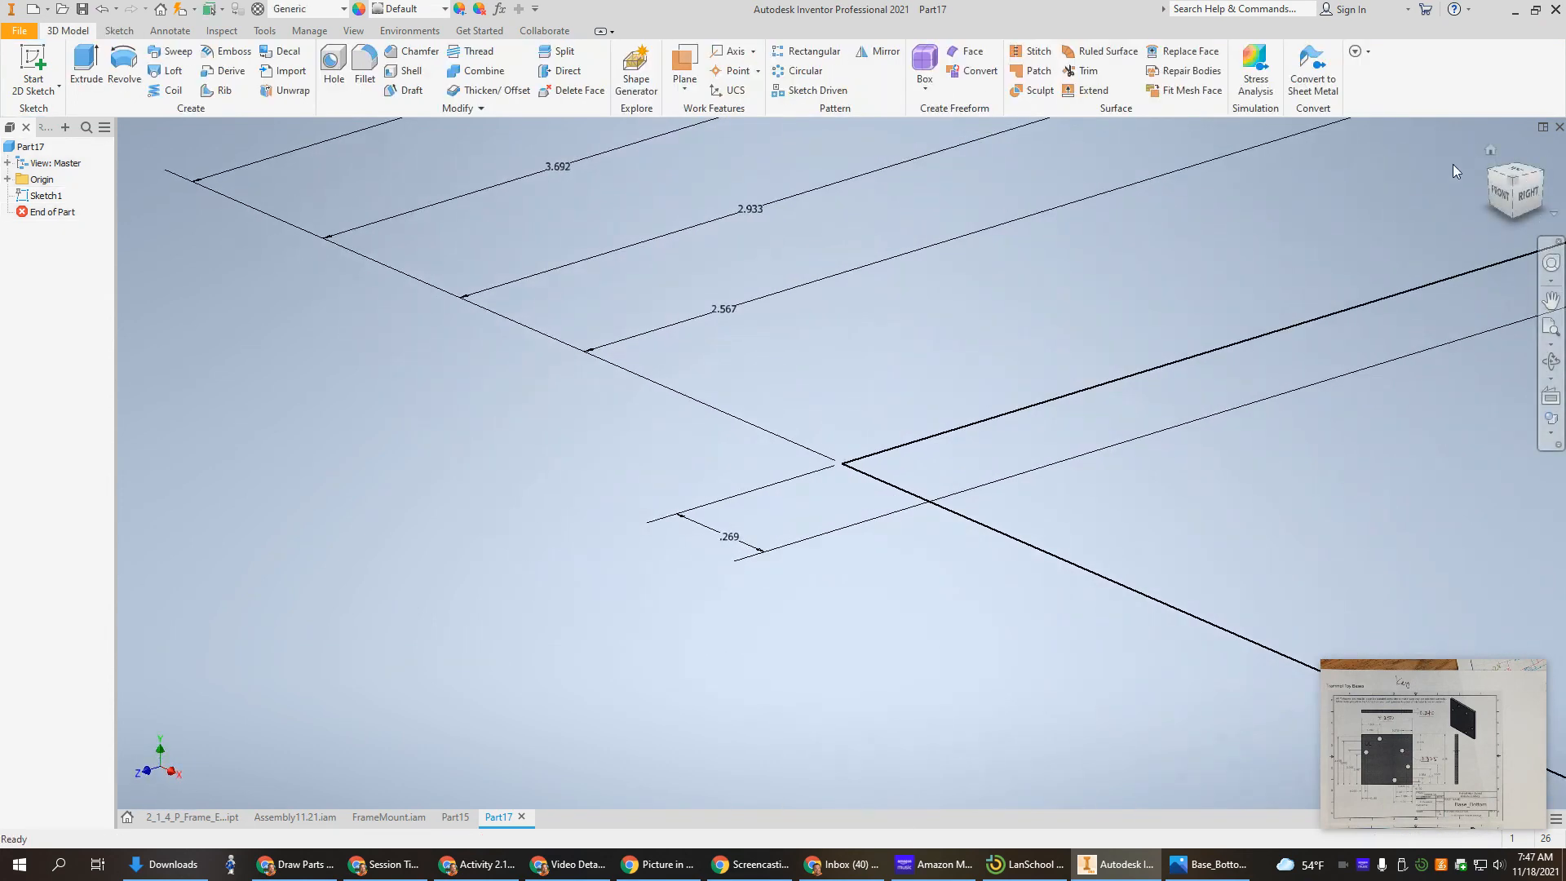
# Step: Extrude the square plate profile 0.240 in, leaving the circular hole and four hexagons as through openings
pyautogui.click(1493, 148)
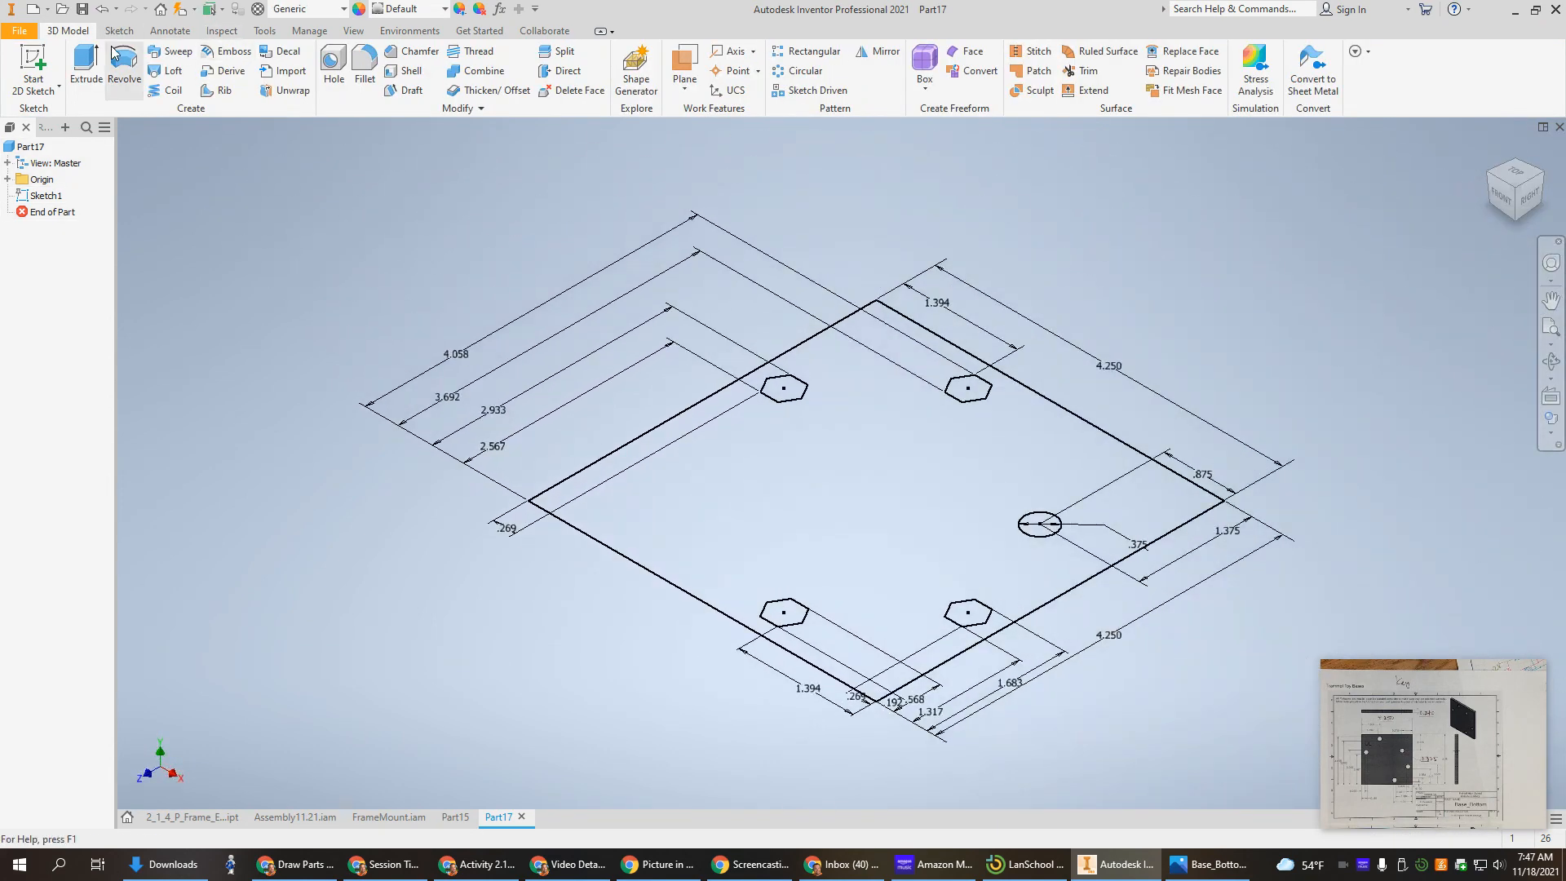
pyautogui.click(86, 64)
pyautogui.click(867, 462)
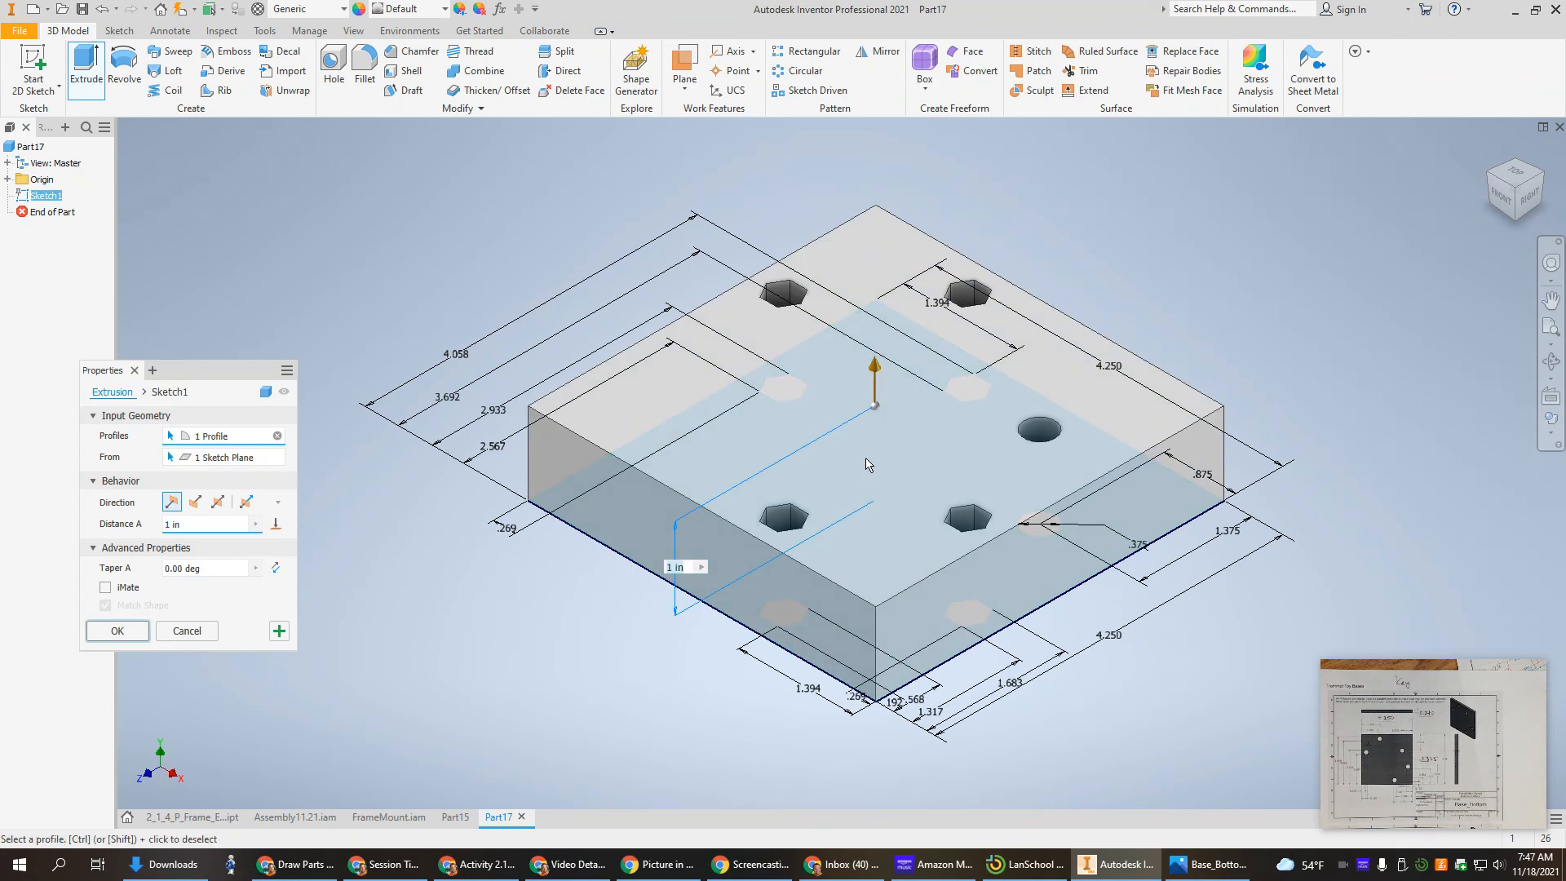
pyautogui.click(201, 523)
pyautogui.write('.240')
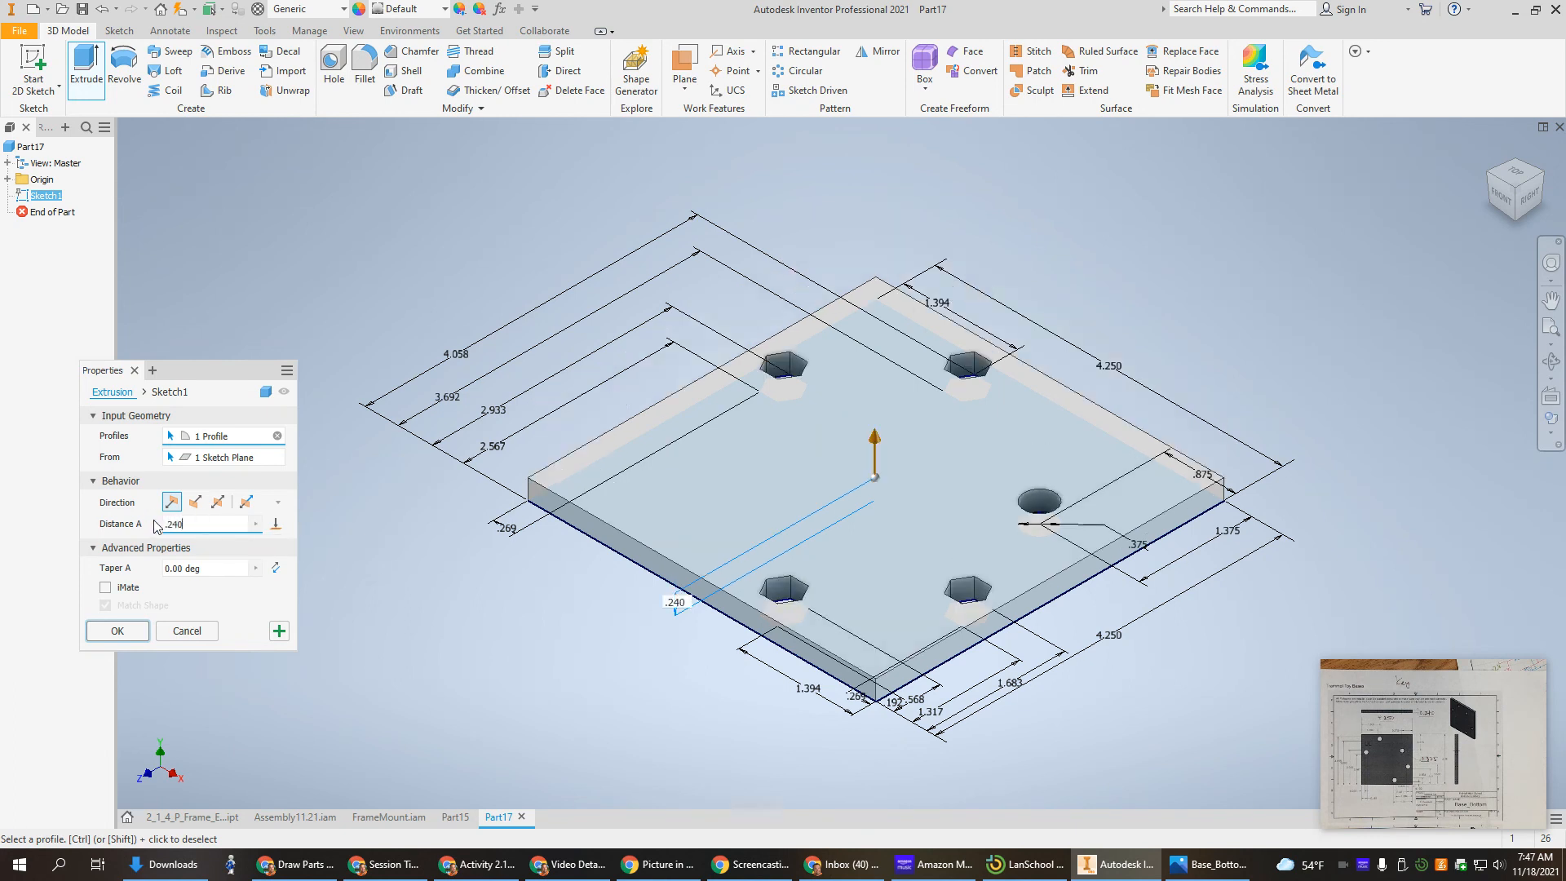
pyautogui.press('Return')
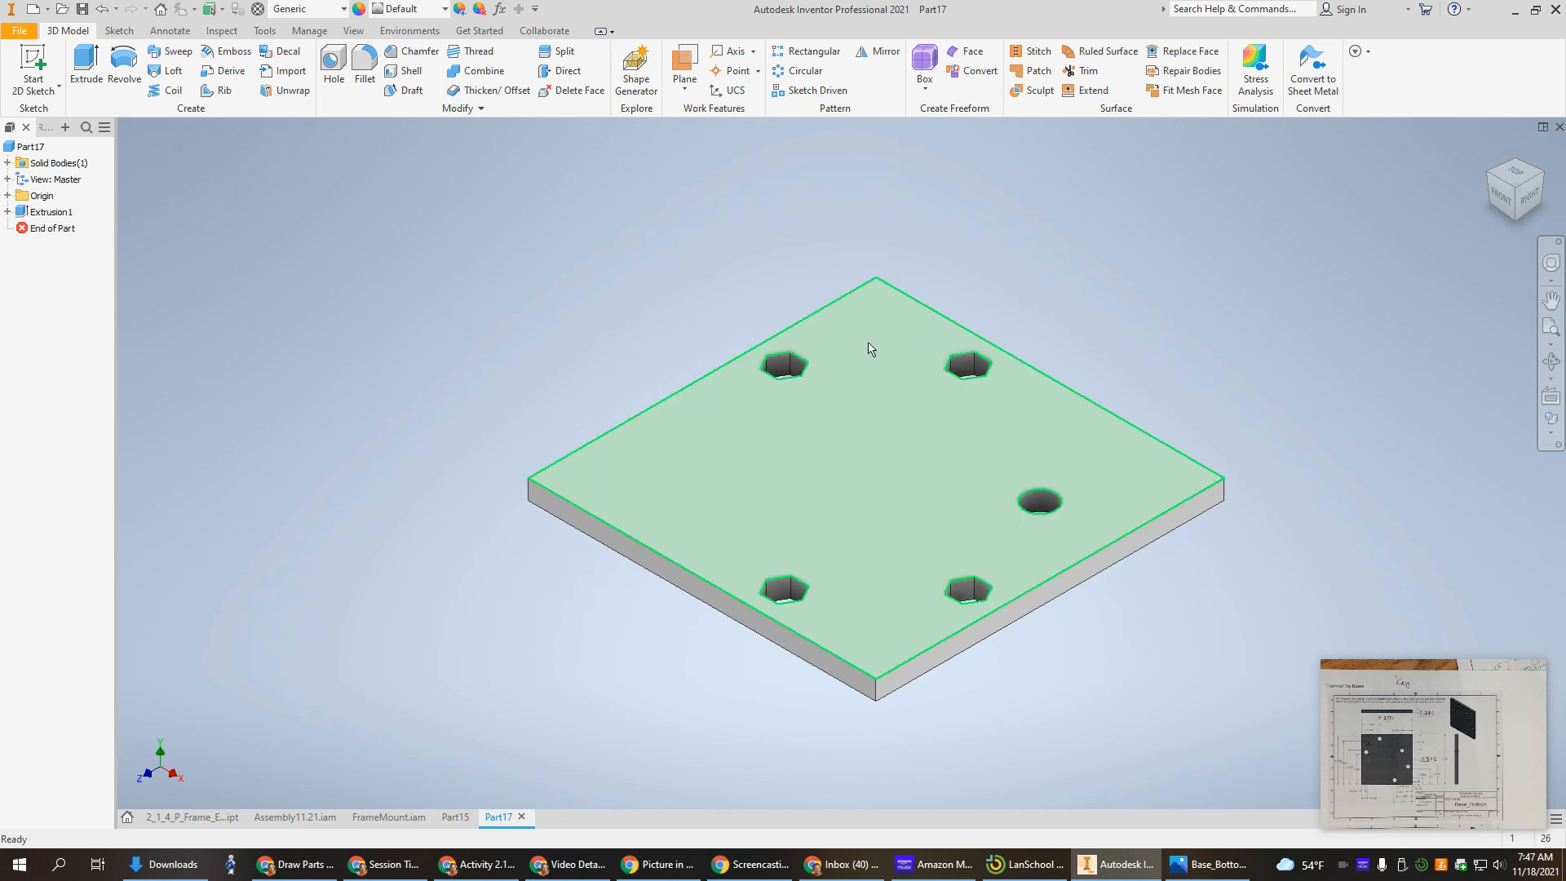
# Step: Start a new sketch on the plate's top face
pyautogui.rightClick(868, 342)
pyautogui.click(877, 390)
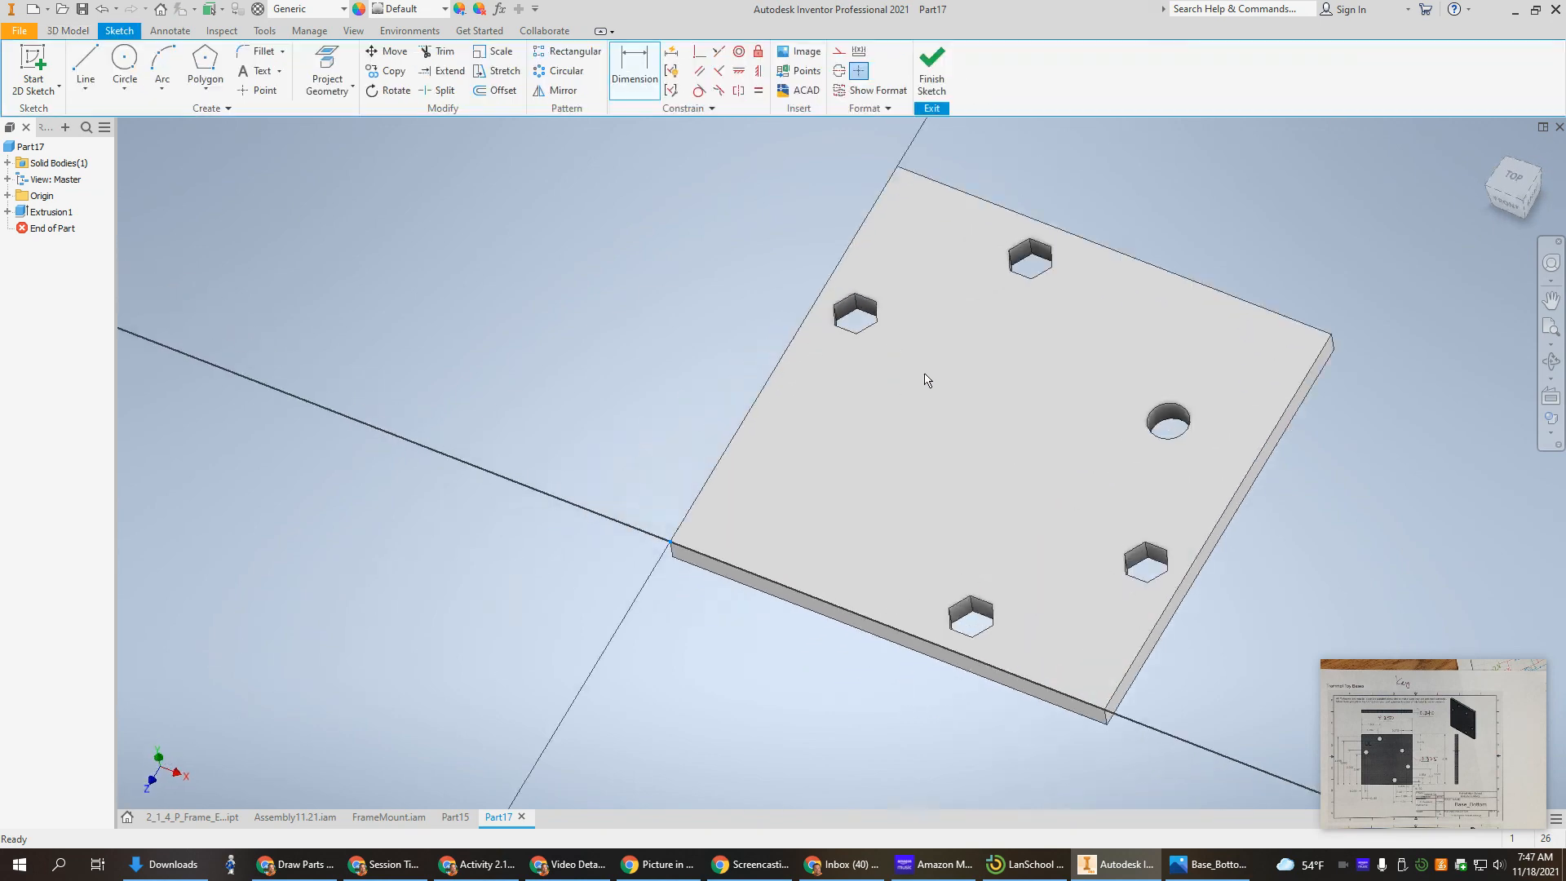
pyautogui.moveTo(1077, 269); pyautogui.dragTo(888, 575, button='middle')
# Step: Add the text "UL" at 0.400 in height near the top face's upper-left corner and finish the sketch
pyautogui.click(261, 71)
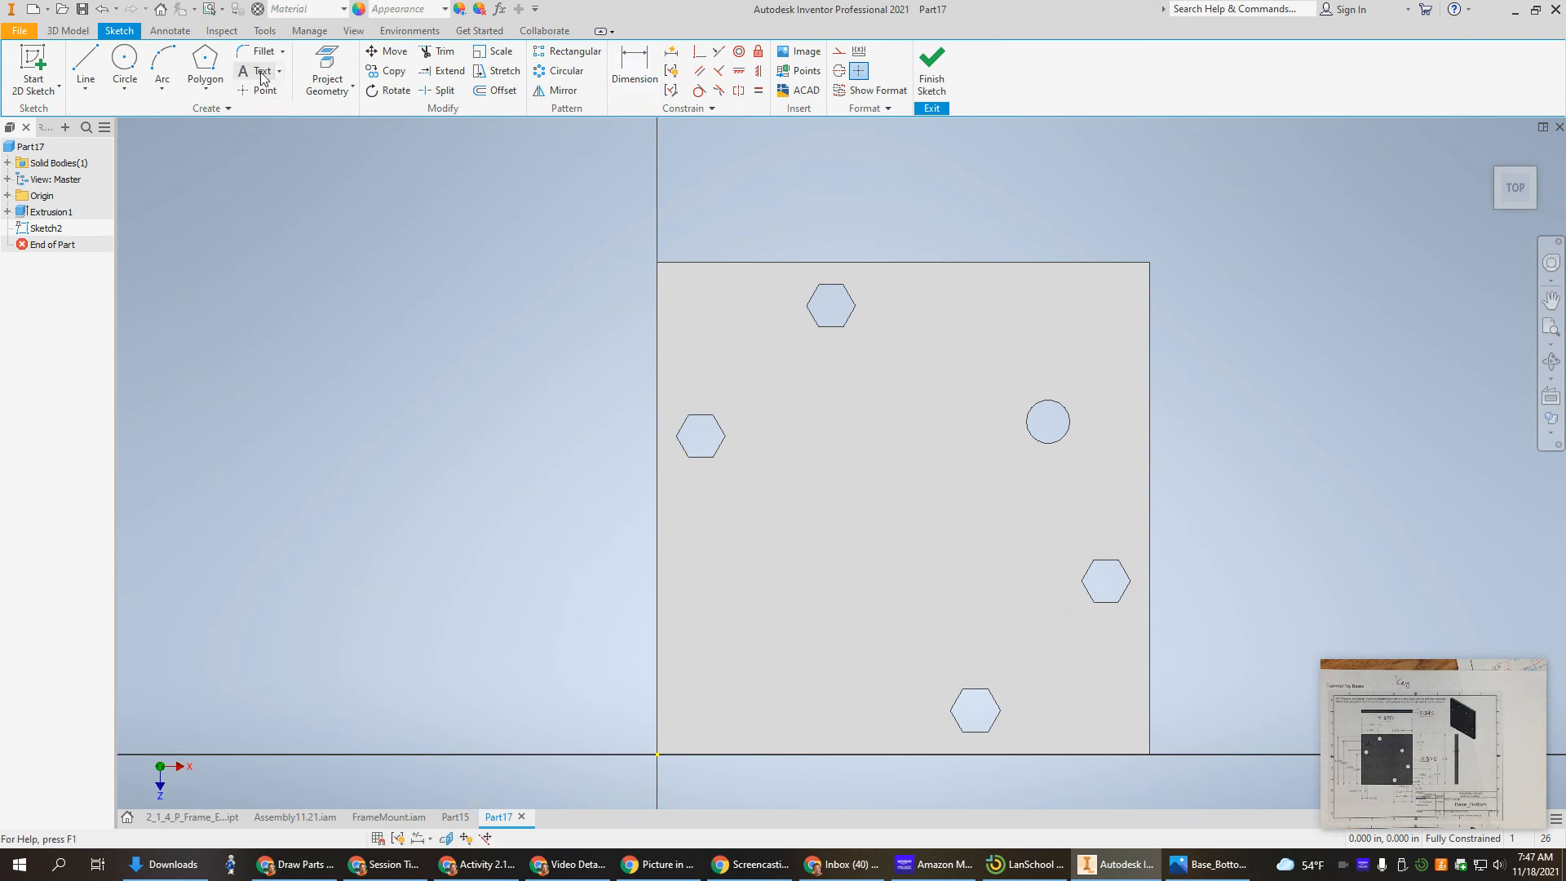
pyautogui.click(710, 321)
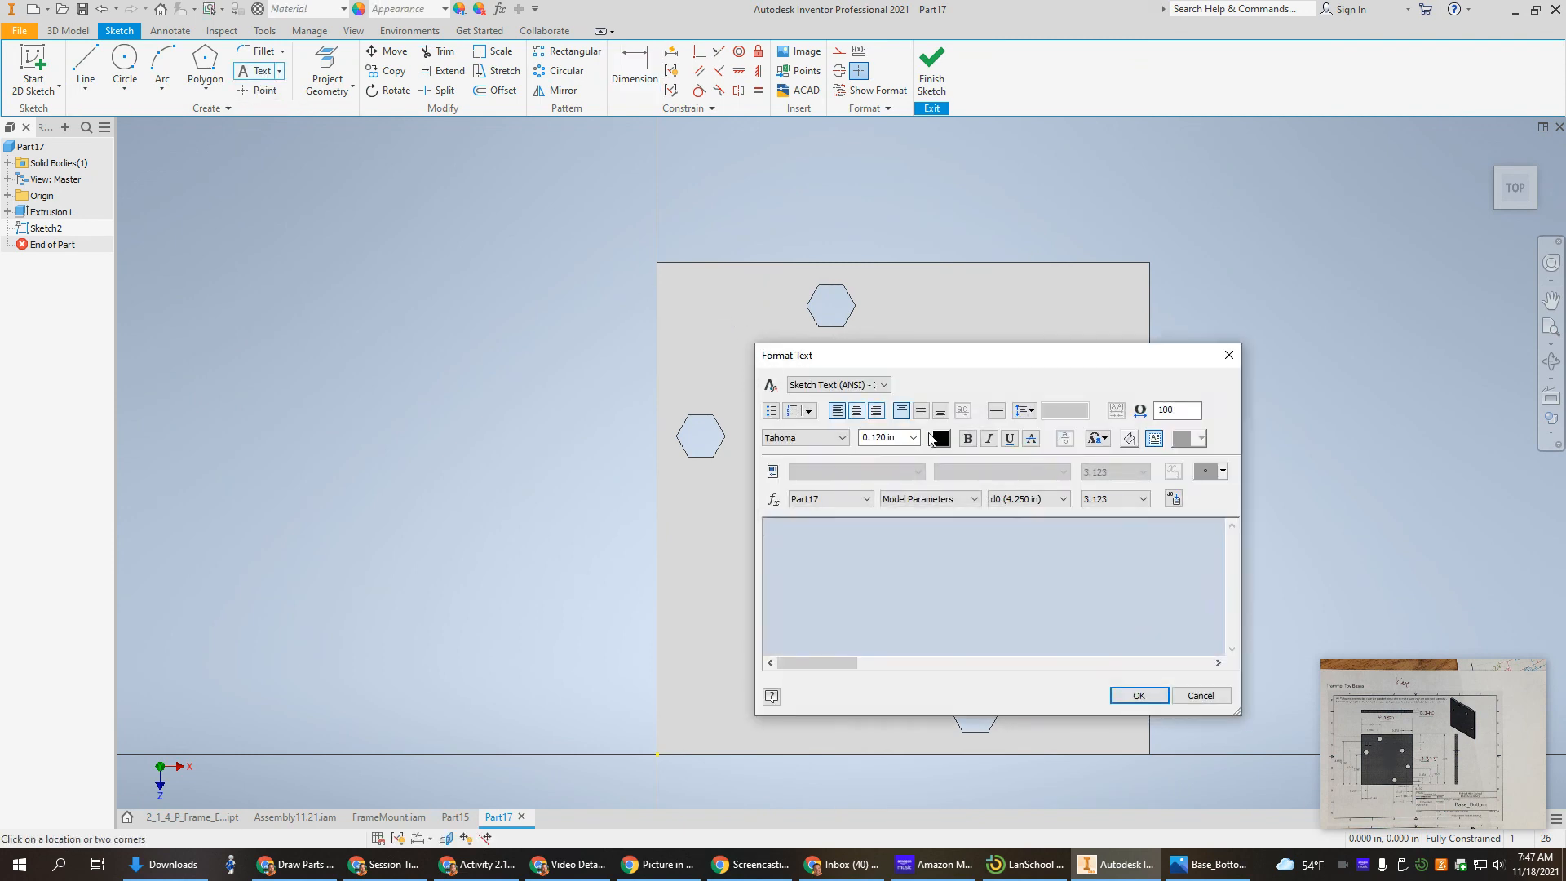
pyautogui.moveTo(897, 440); pyautogui.dragTo(857, 443)
pyautogui.write('.4')
pyautogui.click(913, 569)
pyautogui.write('UIL')
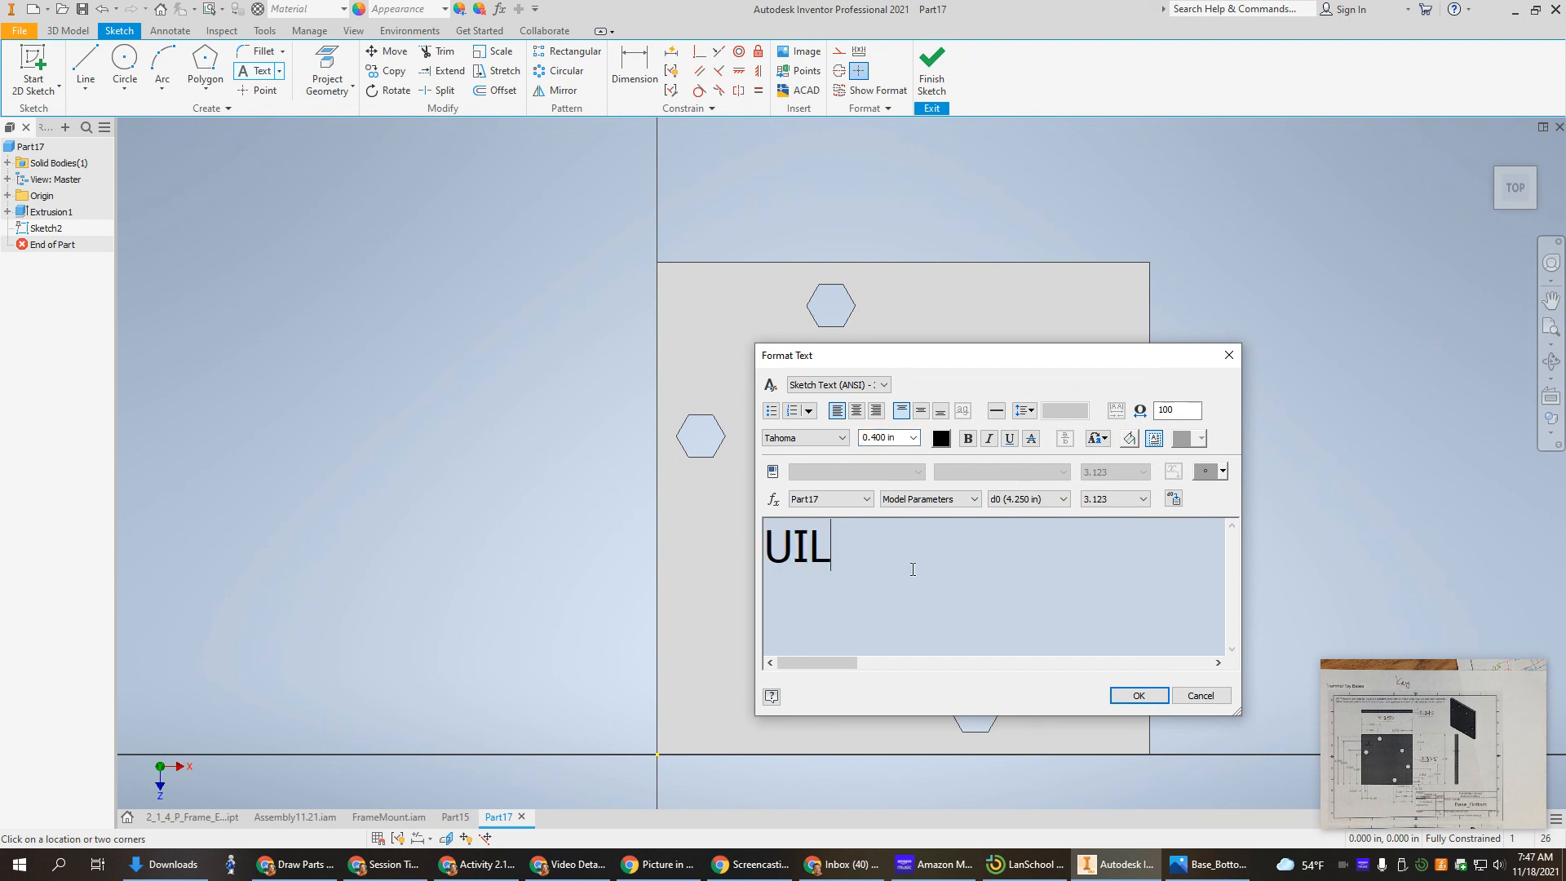
pyautogui.press('BackSpace')
pyautogui.press('BackSpace')
pyautogui.write('L')
pyautogui.click(1134, 695)
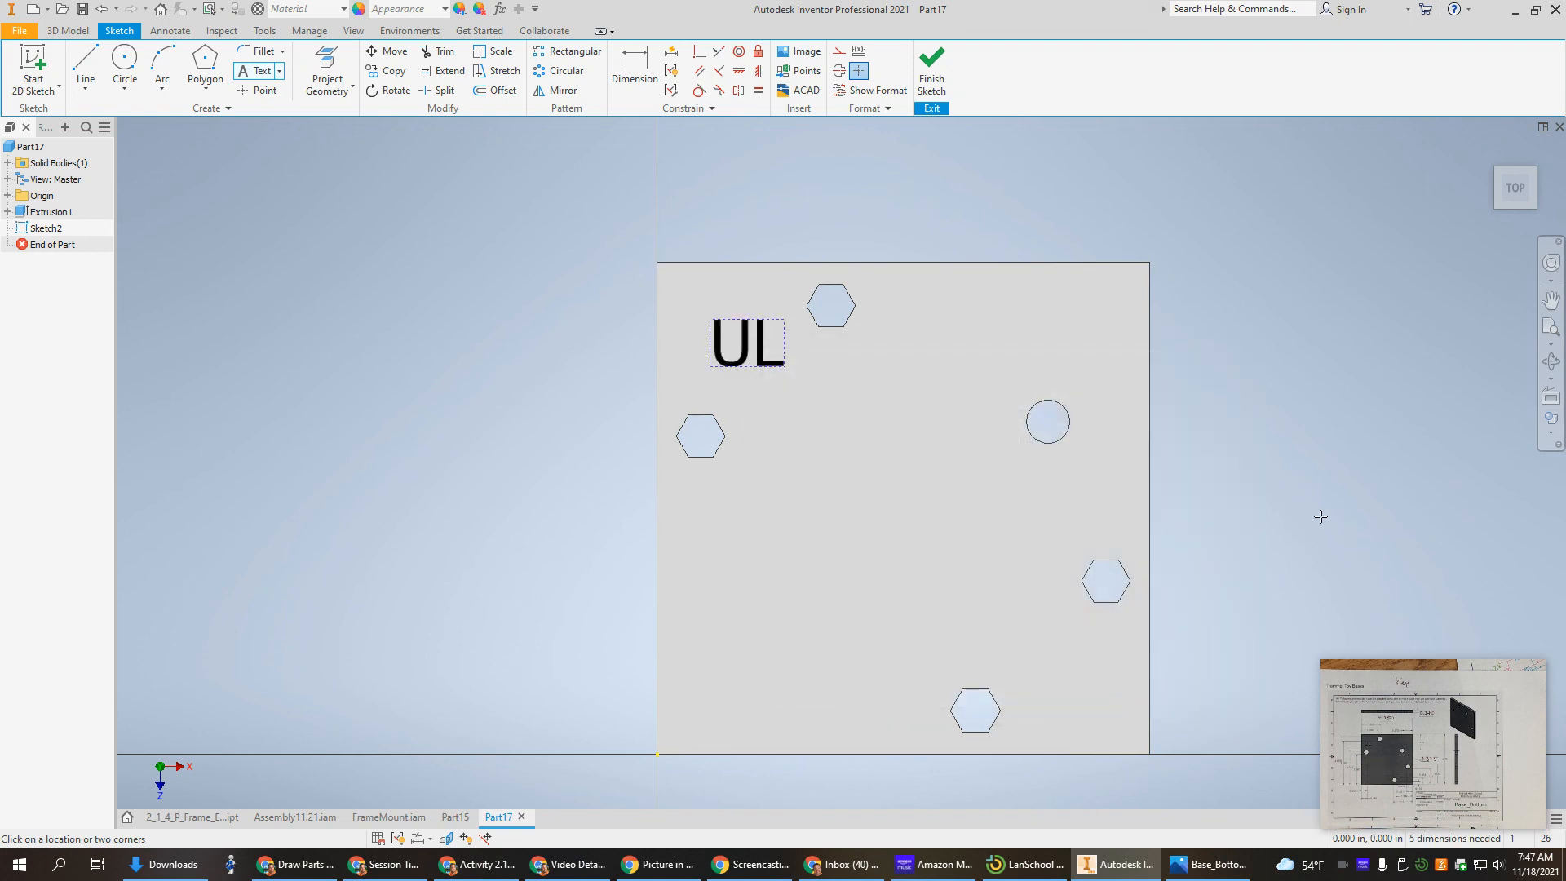
pyautogui.click(931, 69)
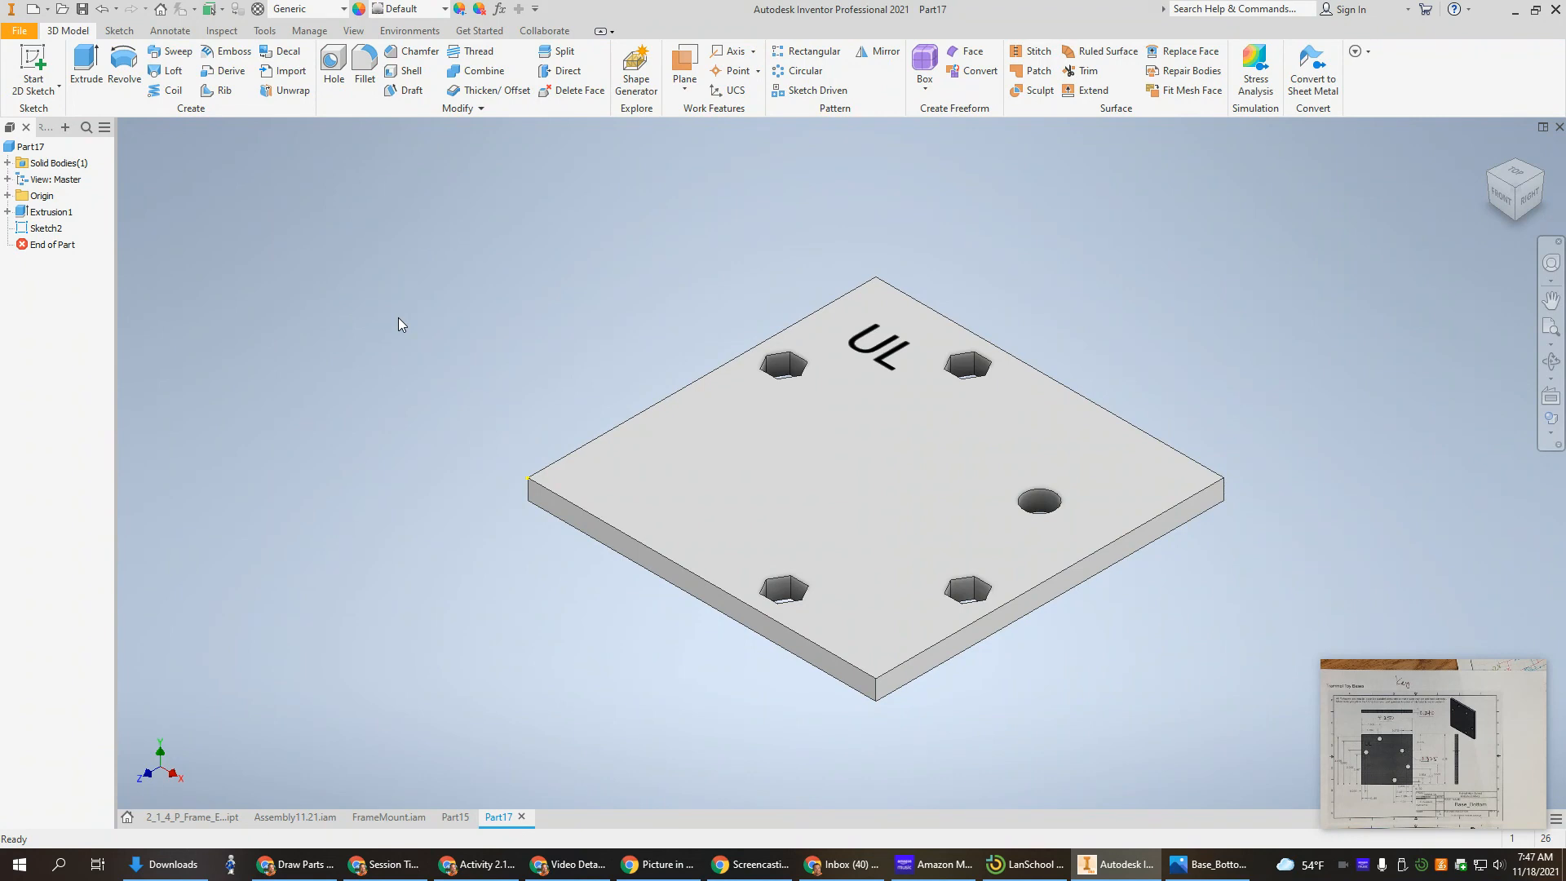